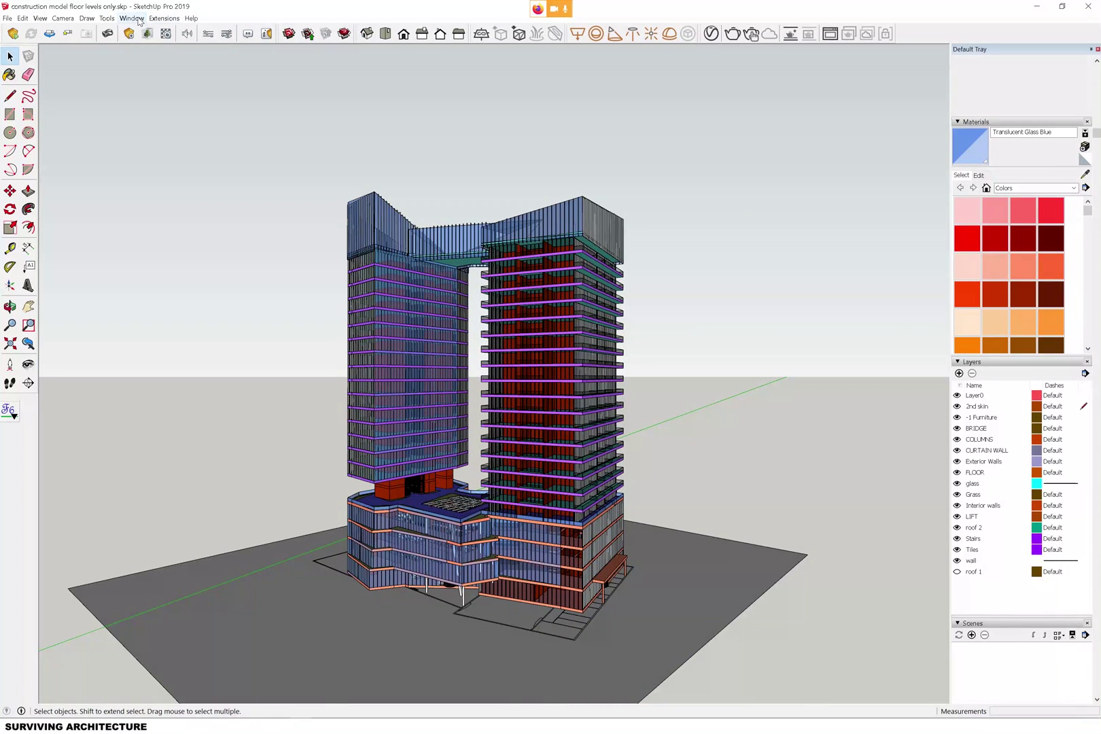
# Apply the Hidden Line style from the Styles tray and orbit the tower model.
pyautogui.click(133, 18)
pyautogui.moveTo(155, 30)
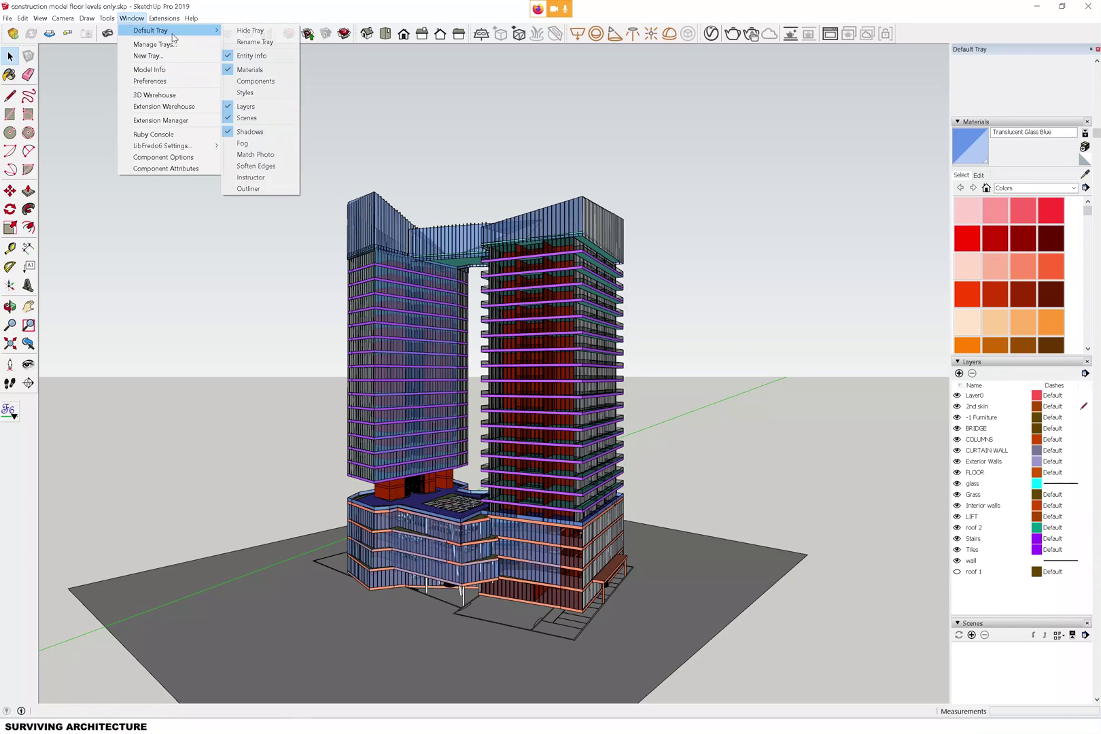
pyautogui.click(248, 92)
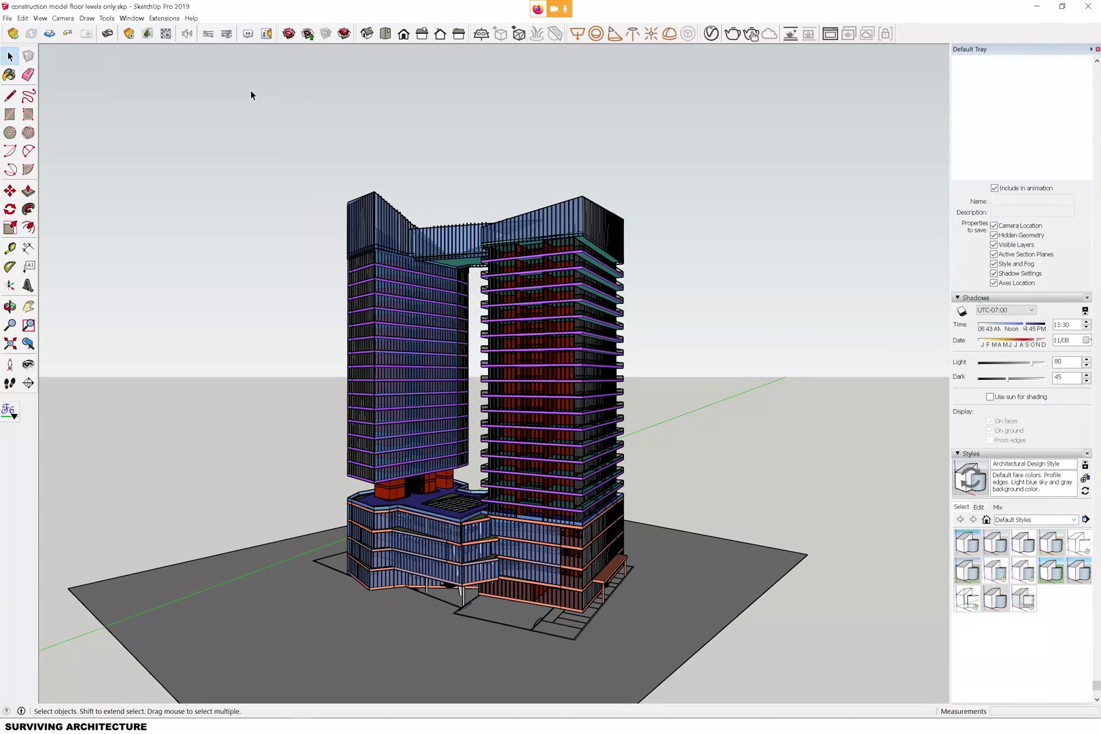
pyautogui.click(1079, 542)
pyautogui.moveTo(602, 429)
pyautogui.mouseDown()
pyautogui.moveTo(499, 542)
pyautogui.moveTo(607, 260)
pyautogui.mouseUp()
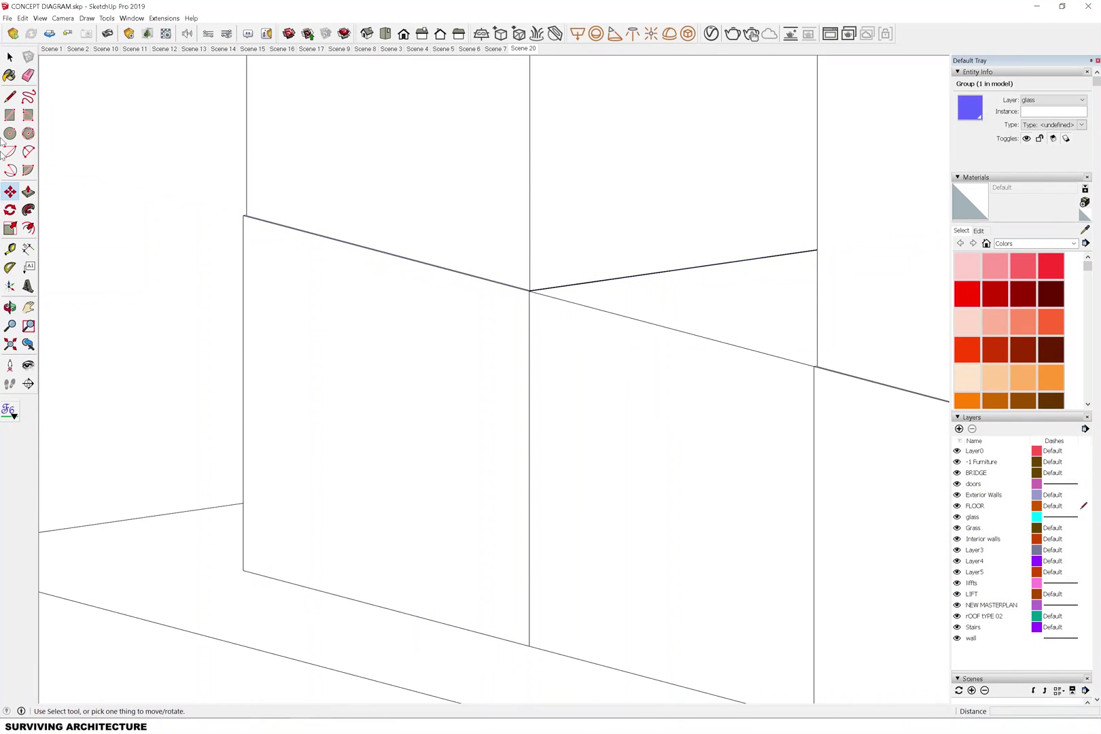
pyautogui.scroll(-3, 240, 274)
pyautogui.scroll(-2, 241, 287)
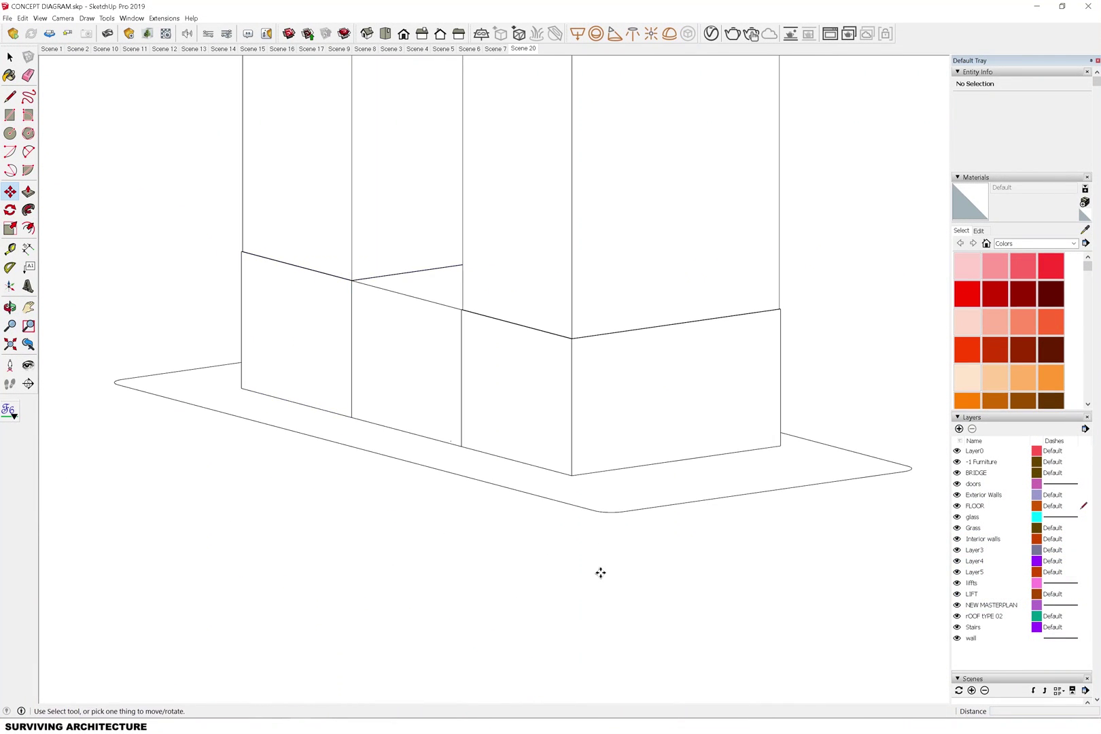
pyautogui.scroll(-3, 460, 510)
# Orbit to a higher, top-down angle and switch the camera to Parallel Projection.
pyautogui.click(10, 307)
pyautogui.moveTo(129, 306)
pyautogui.mouseDown()
pyautogui.moveTo(690, 489)
pyautogui.moveTo(545, 232)
pyautogui.mouseUp()
pyautogui.scroll(-3, 602, 429)
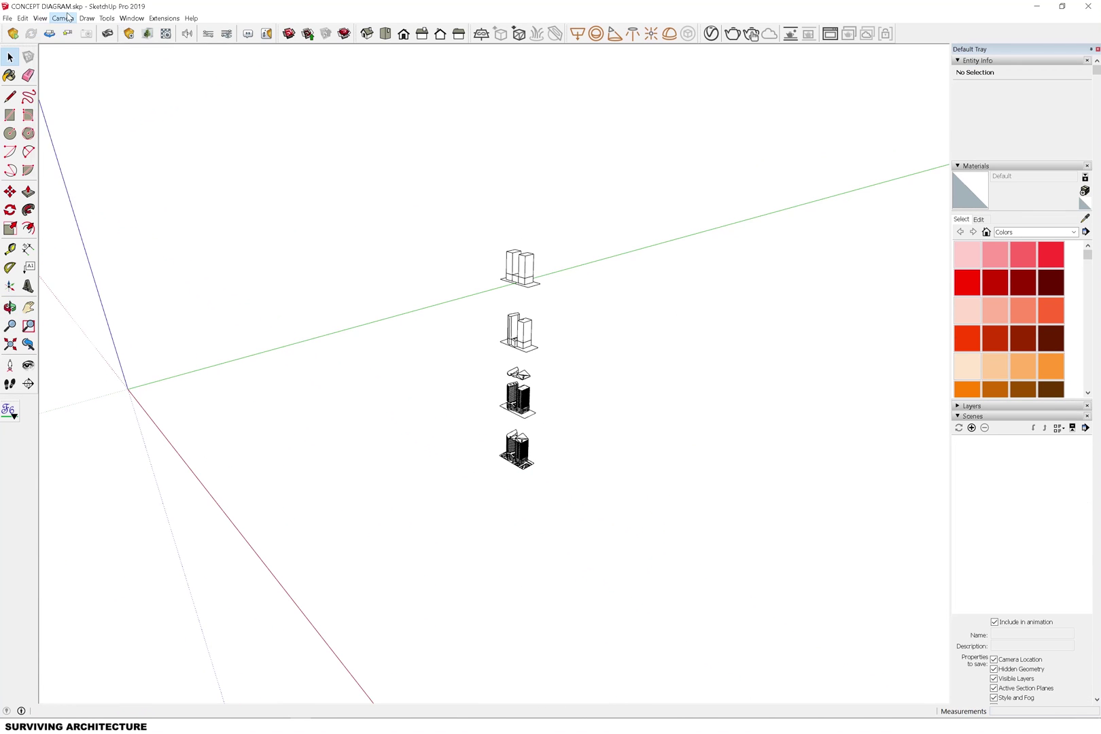
pyautogui.click(62, 19)
pyautogui.click(73, 68)
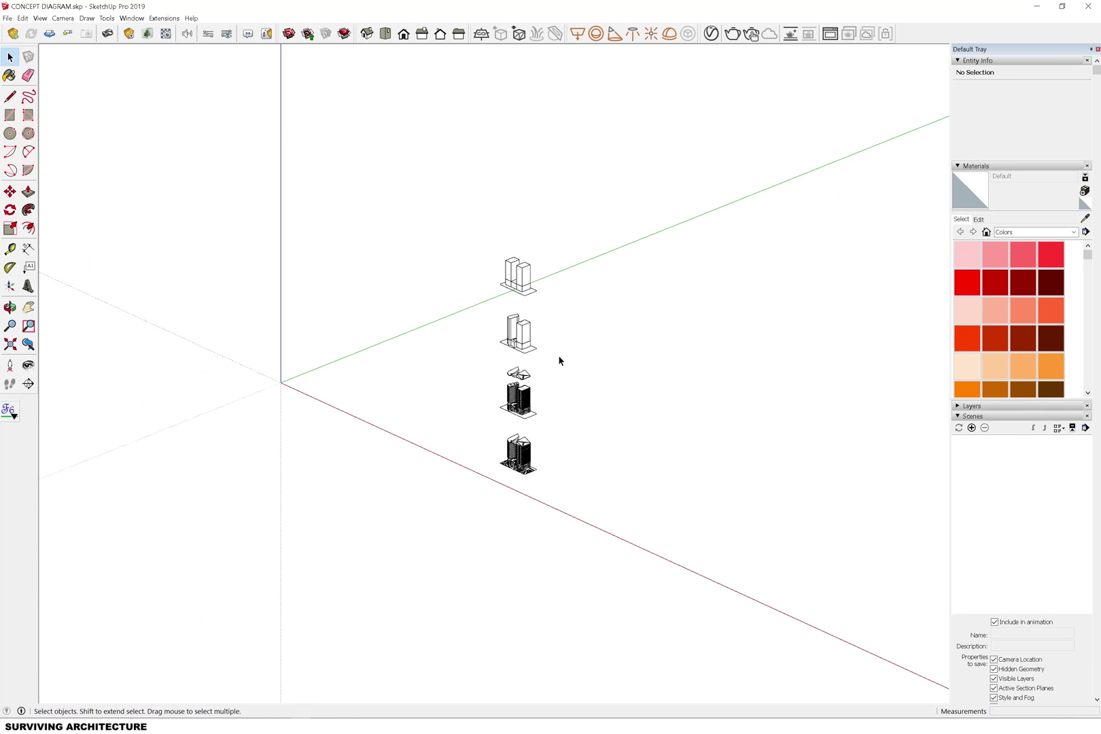
# Set the Iso standard view and check the toolbar list.
pyautogui.click(11, 344)
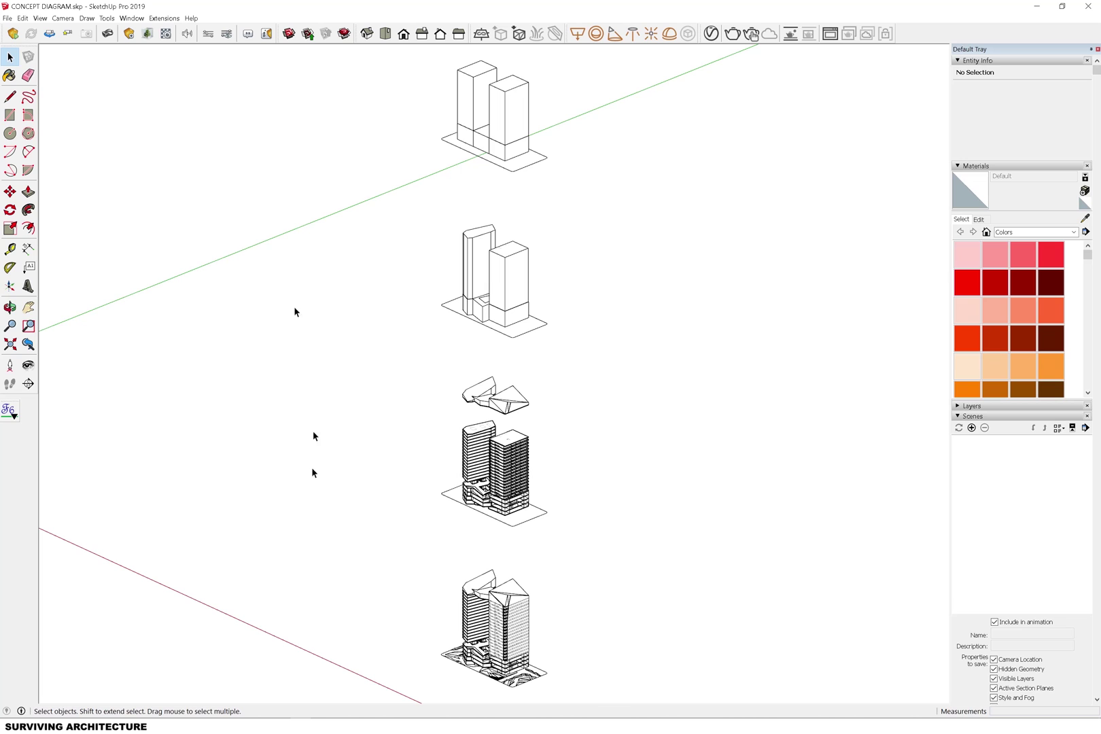
pyautogui.click(370, 38)
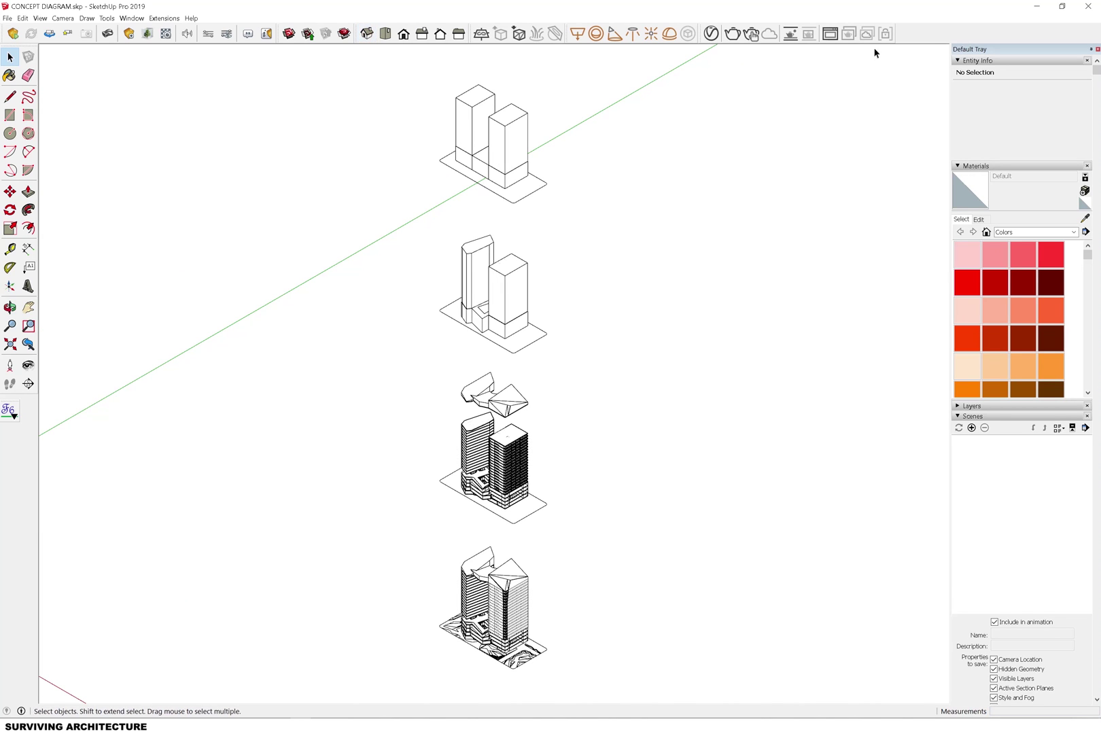
pyautogui.rightClick(932, 33)
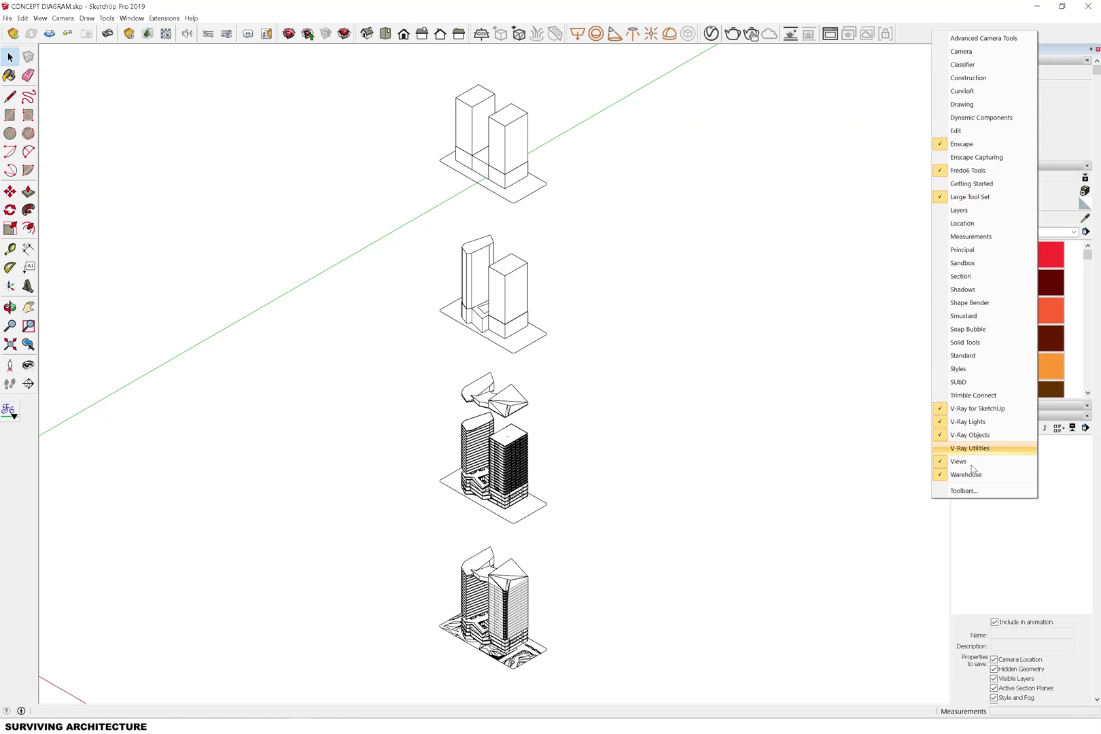
pyautogui.click(729, 449)
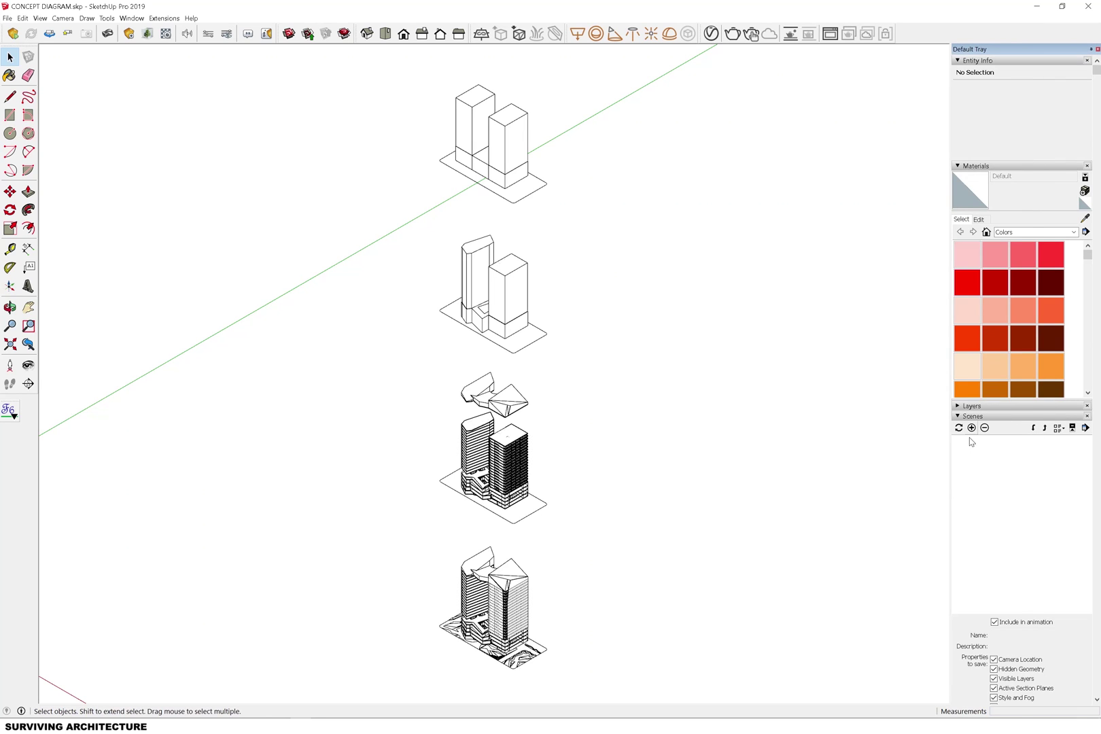
# Add Scene 1, then export the view as a 2D Graphic PDF, CONCEPT DIAGRAM.pdf.
pyautogui.click(971, 427)
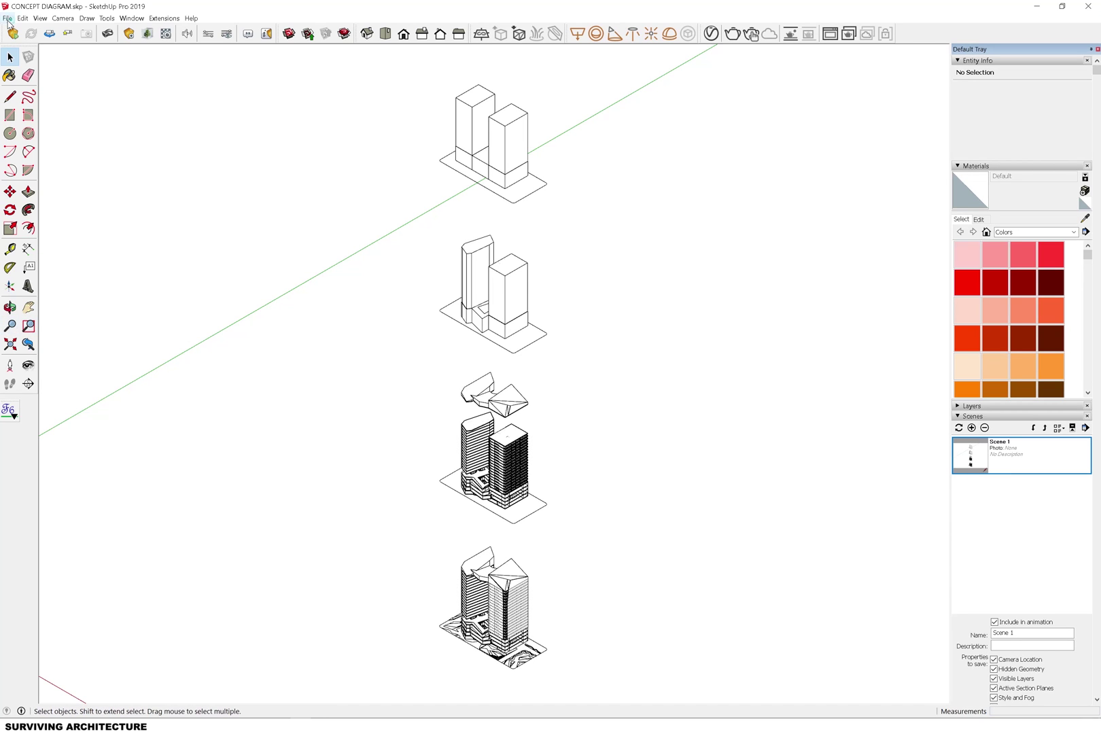
pyautogui.click(9, 18)
pyautogui.moveTo(51, 186)
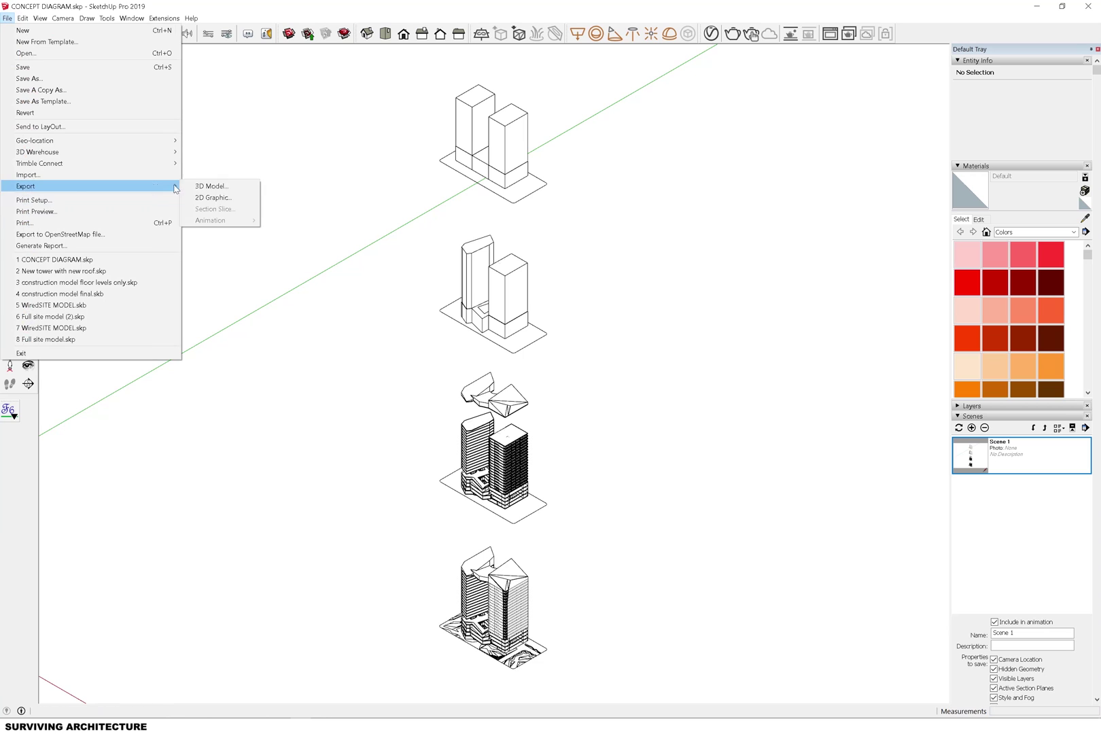
pyautogui.click(210, 197)
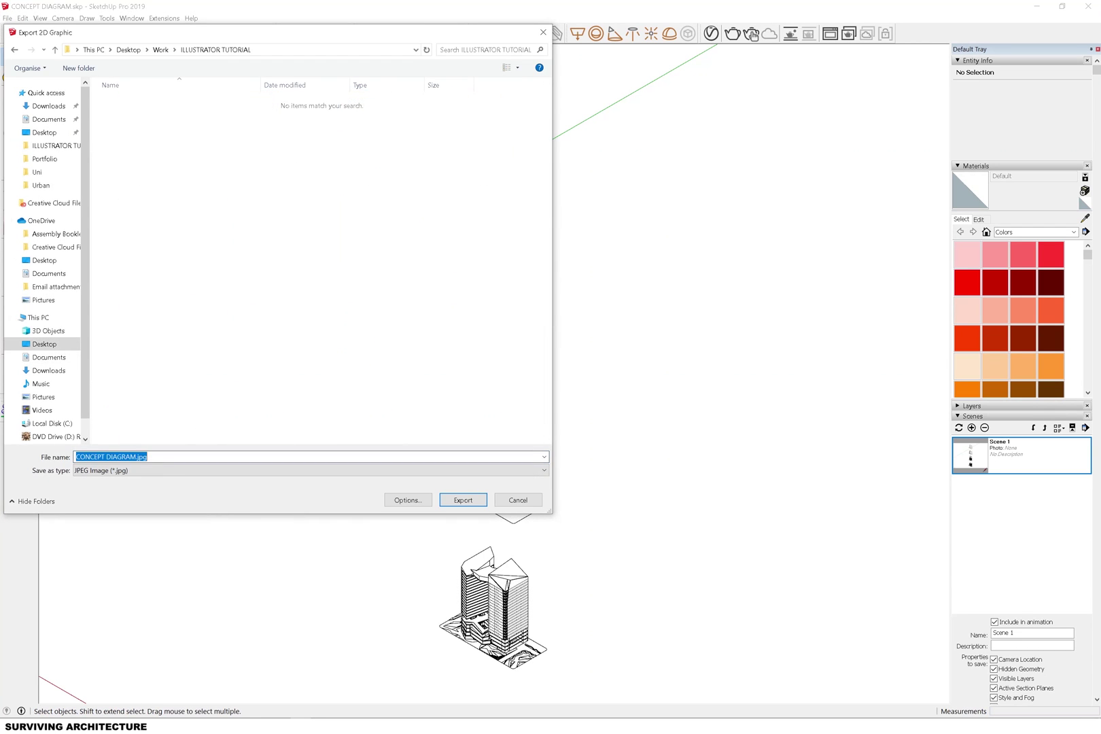
pyautogui.click(140, 473)
pyautogui.click(129, 481)
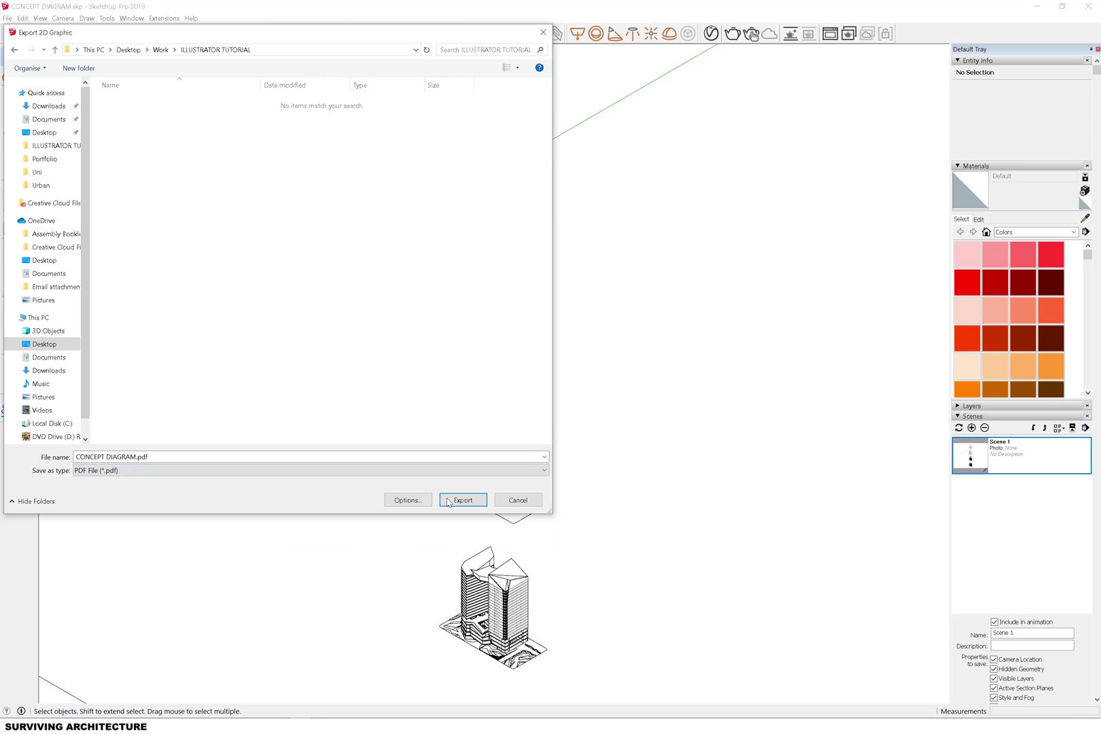
pyautogui.click(448, 502)
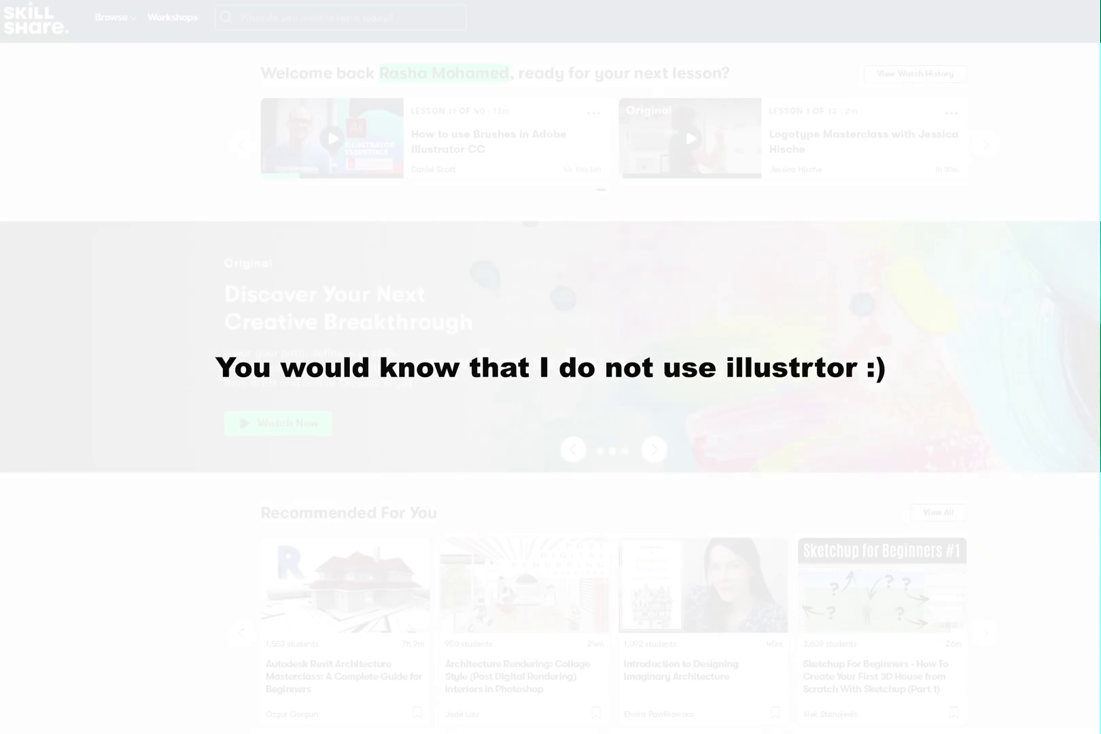
pyautogui.scroll(-1, 550, 386)
pyautogui.scroll(-2, 550, 387)
pyautogui.scroll(-2, 550, 387)
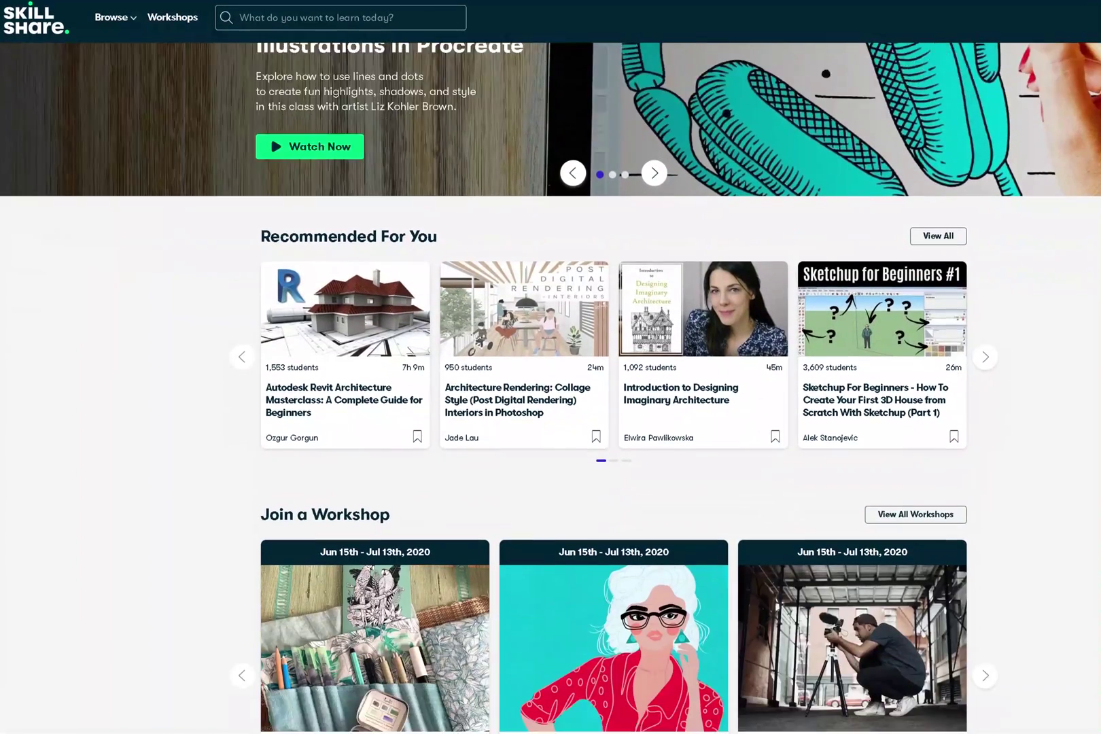
pyautogui.scroll(-2, 550, 386)
pyautogui.scroll(-2, 550, 387)
pyautogui.scroll(-2, 550, 386)
pyautogui.scroll(-2, 550, 386)
pyautogui.scroll(-2, 551, 387)
pyautogui.scroll(-1, 550, 387)
pyautogui.scroll(-2, 550, 387)
pyautogui.scroll(-1, 551, 387)
pyautogui.scroll(-2, 550, 386)
pyautogui.scroll(-2, 550, 387)
pyautogui.scroll(-2, 550, 386)
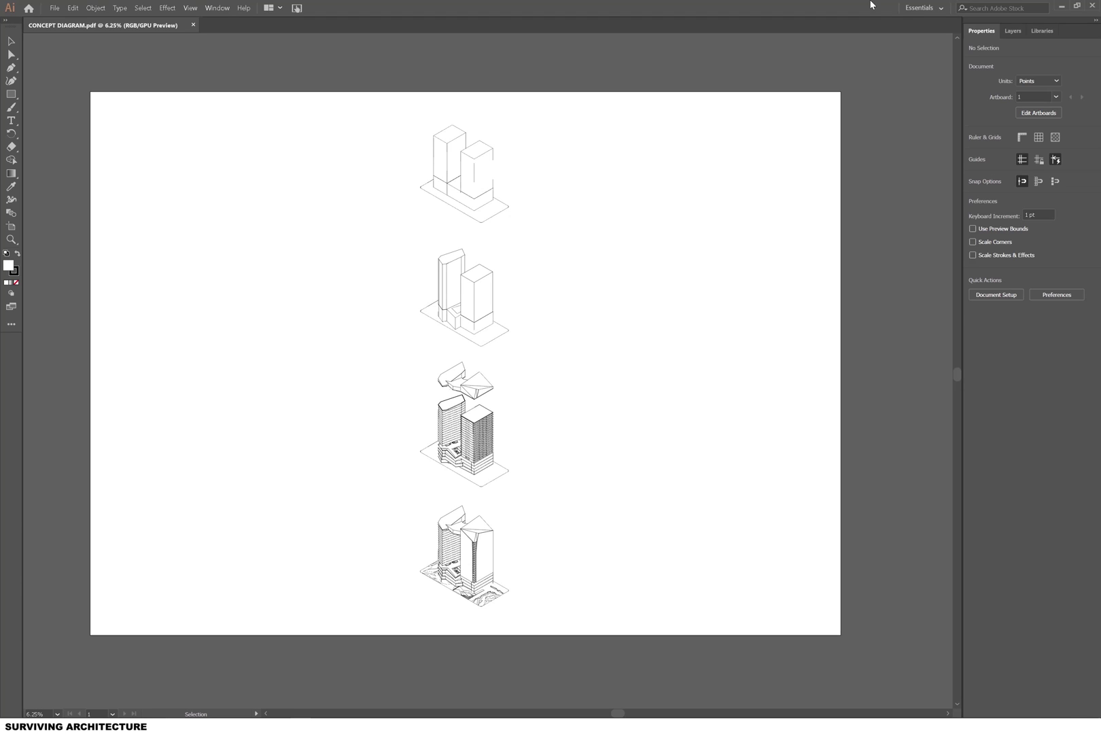
# Reset the workspace to the Essentials layout.
pyautogui.click(920, 8)
pyautogui.click(929, 32)
pyautogui.click(922, 9)
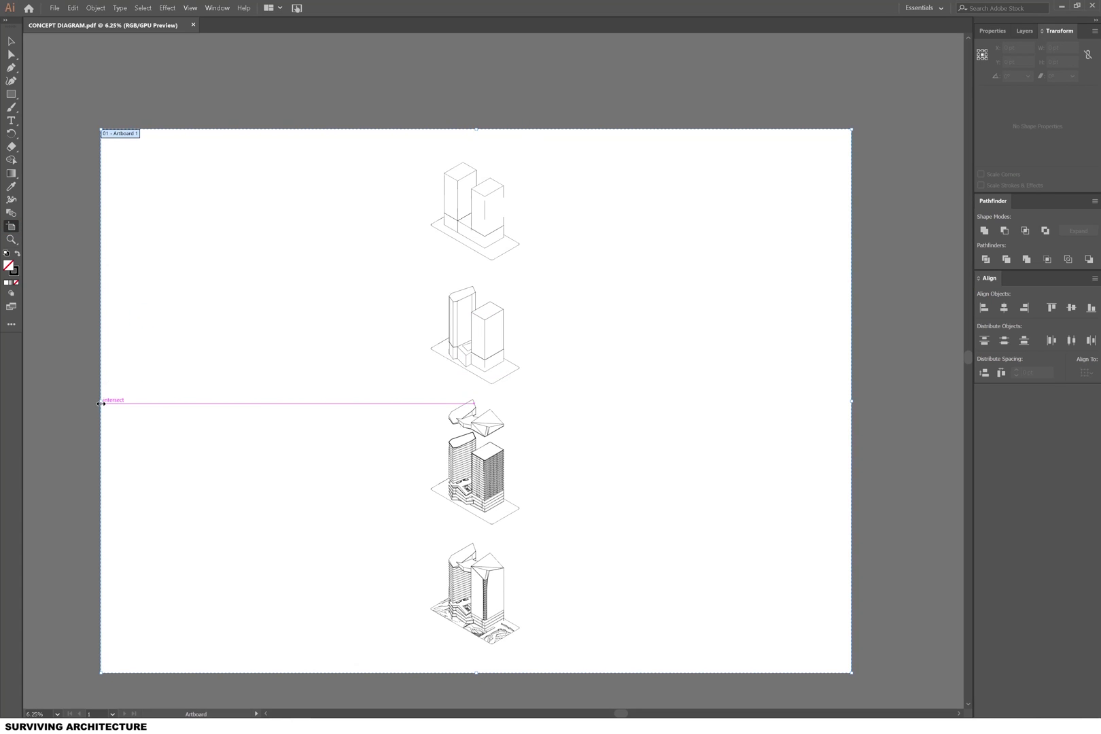
# Pull the artboard's left, right and bottom edges in, then select the four stages.
pyautogui.moveTo(101, 400); pyautogui.dragTo(343, 423)
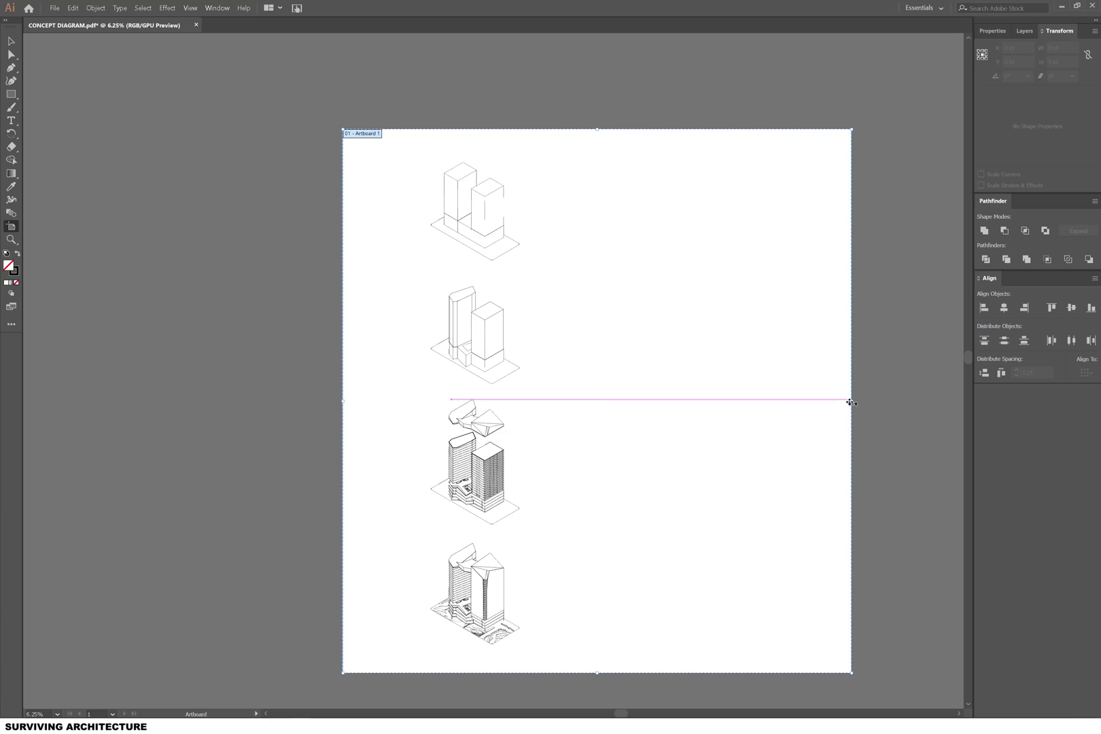
pyautogui.moveTo(853, 400)
pyautogui.mouseDown()
pyautogui.moveTo(600, 436)
pyautogui.moveTo(627, 438)
pyautogui.mouseUp()
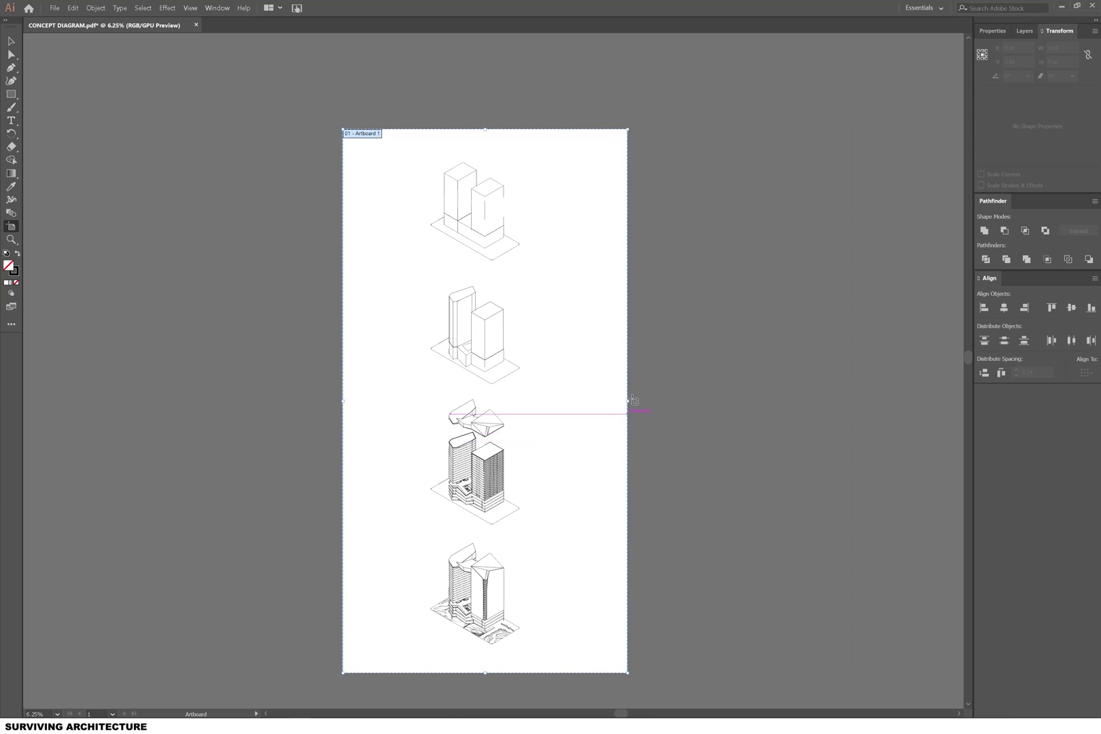
pyautogui.moveTo(486, 672); pyautogui.dragTo(488, 655)
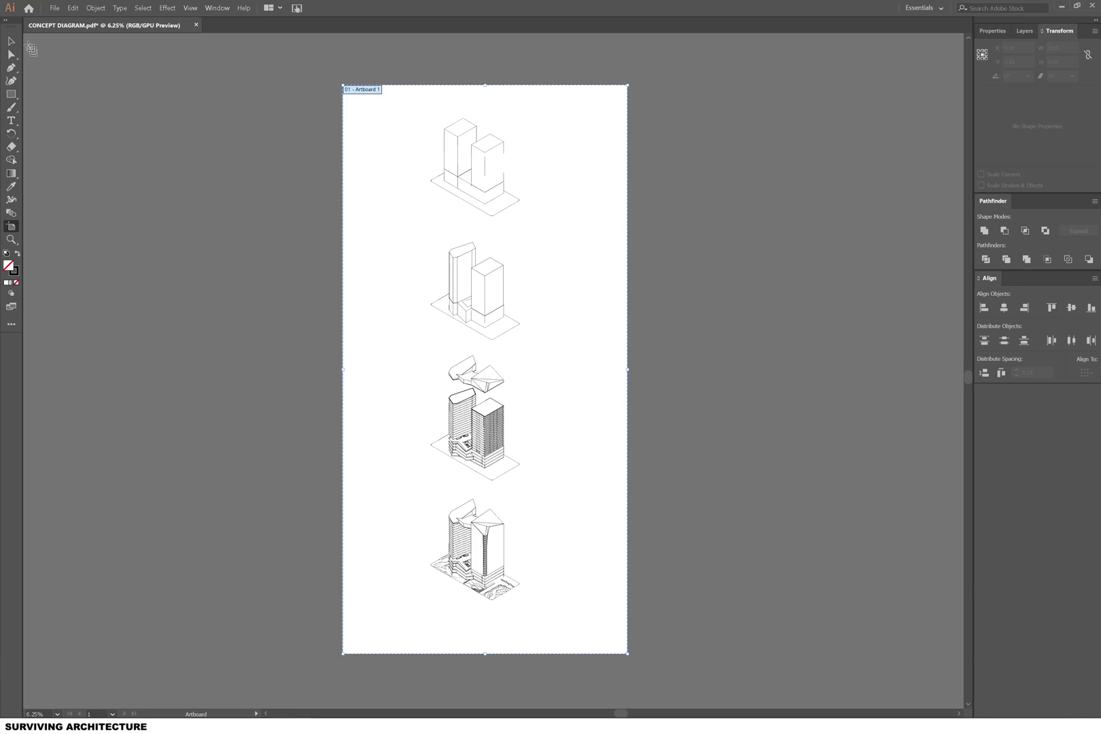
pyautogui.click(11, 40)
pyautogui.moveTo(395, 107)
pyautogui.mouseDown()
pyautogui.moveTo(502, 571)
pyautogui.moveTo(434, 574)
pyautogui.mouseUp()
# Convert all the dotted building outlines into solid lines.
pyautogui.click(496, 642)
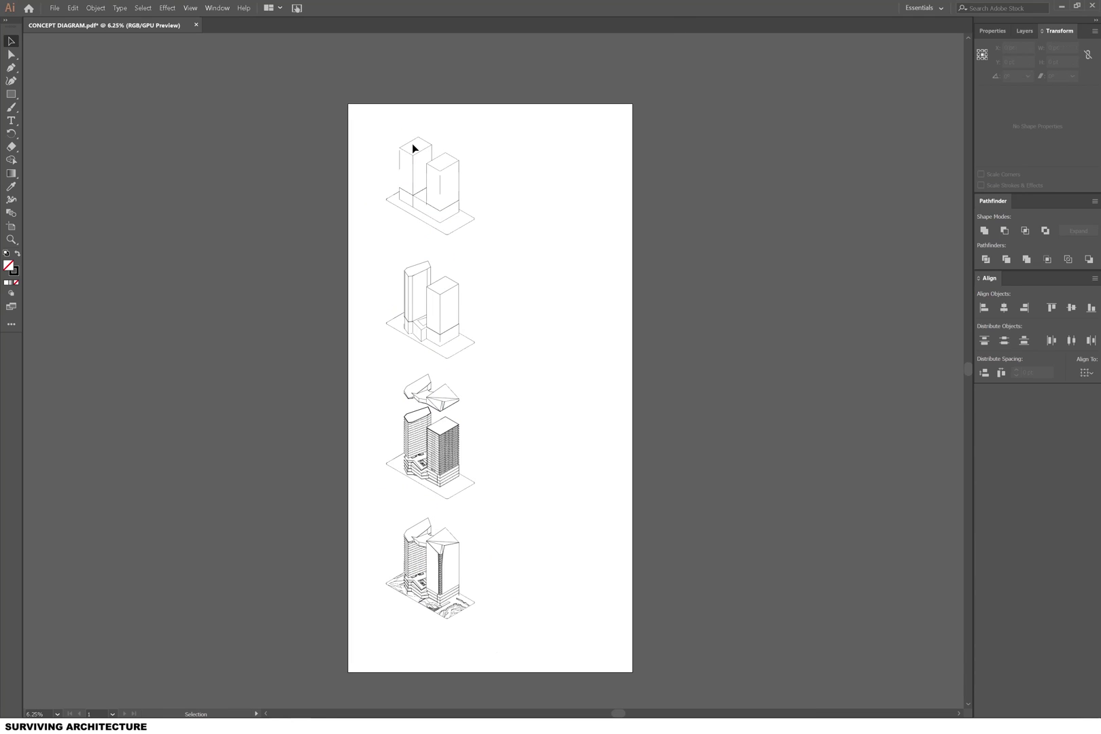
pyautogui.scroll(1, 412, 144)
pyautogui.scroll(2, 479, 218)
pyautogui.scroll(2, 454, 153)
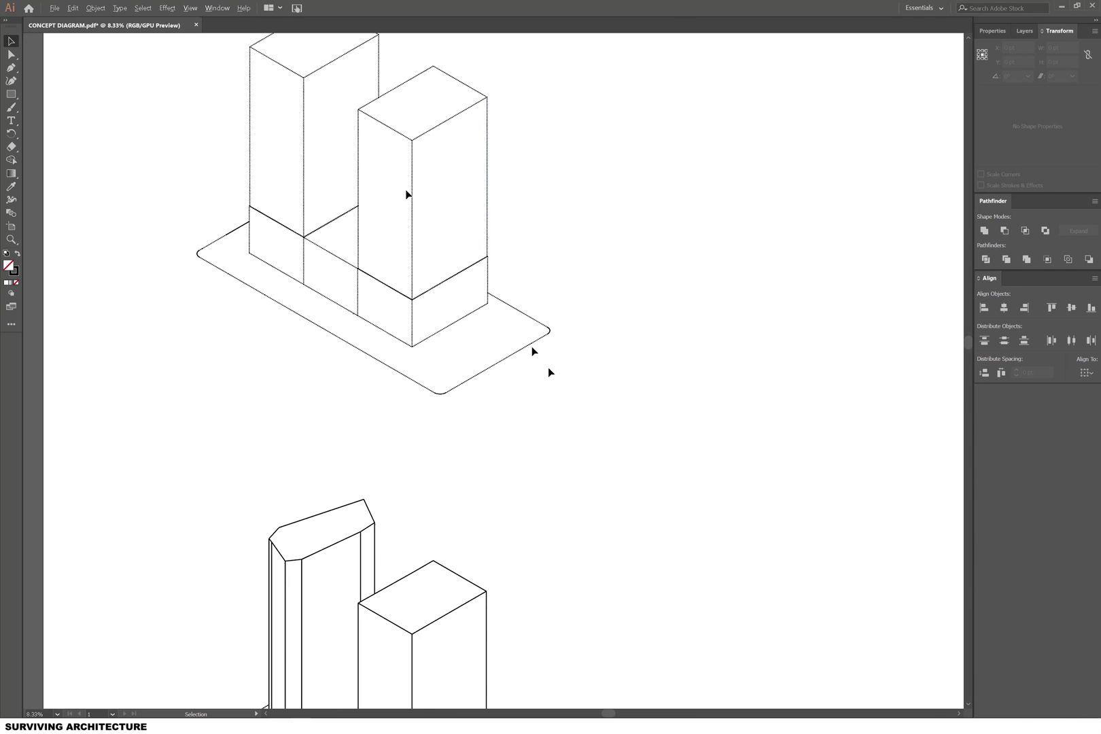
pyautogui.scroll(3, 275, 60)
pyautogui.scroll(3, 258, 86)
pyautogui.click(256, 78)
pyautogui.scroll(-3, 253, 91)
pyautogui.hotkey('ctrl', 'a')
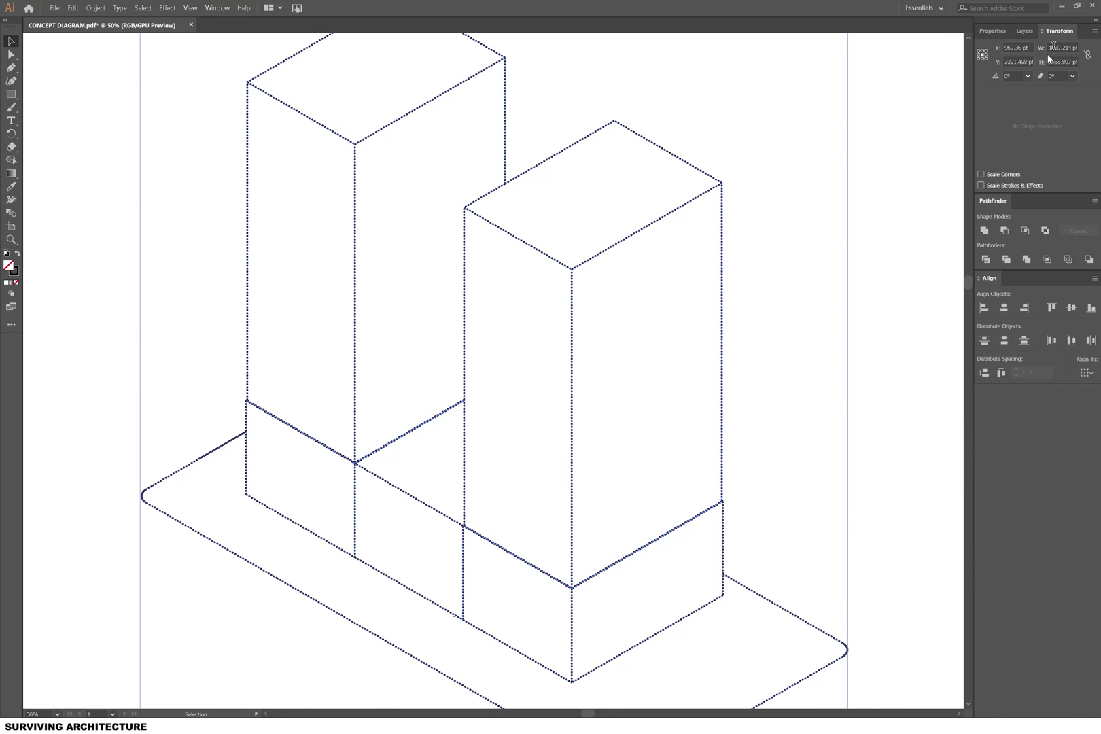
pyautogui.click(981, 545)
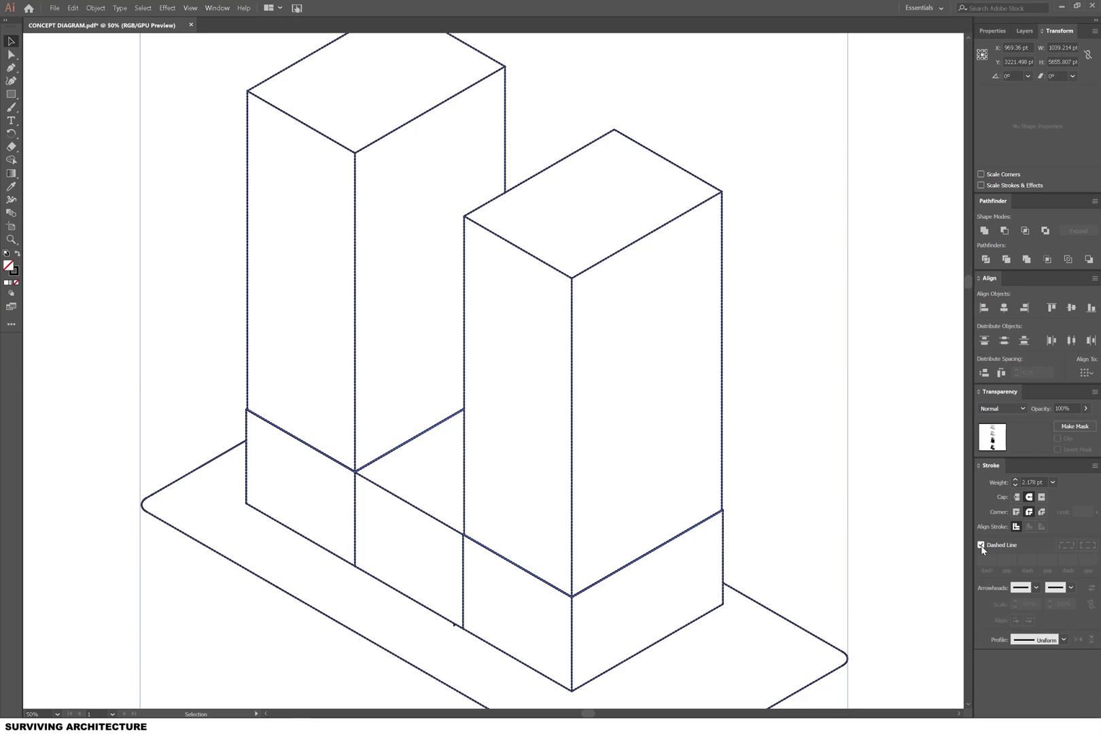
pyautogui.click(336, 192)
pyautogui.scroll(-3, 336, 192)
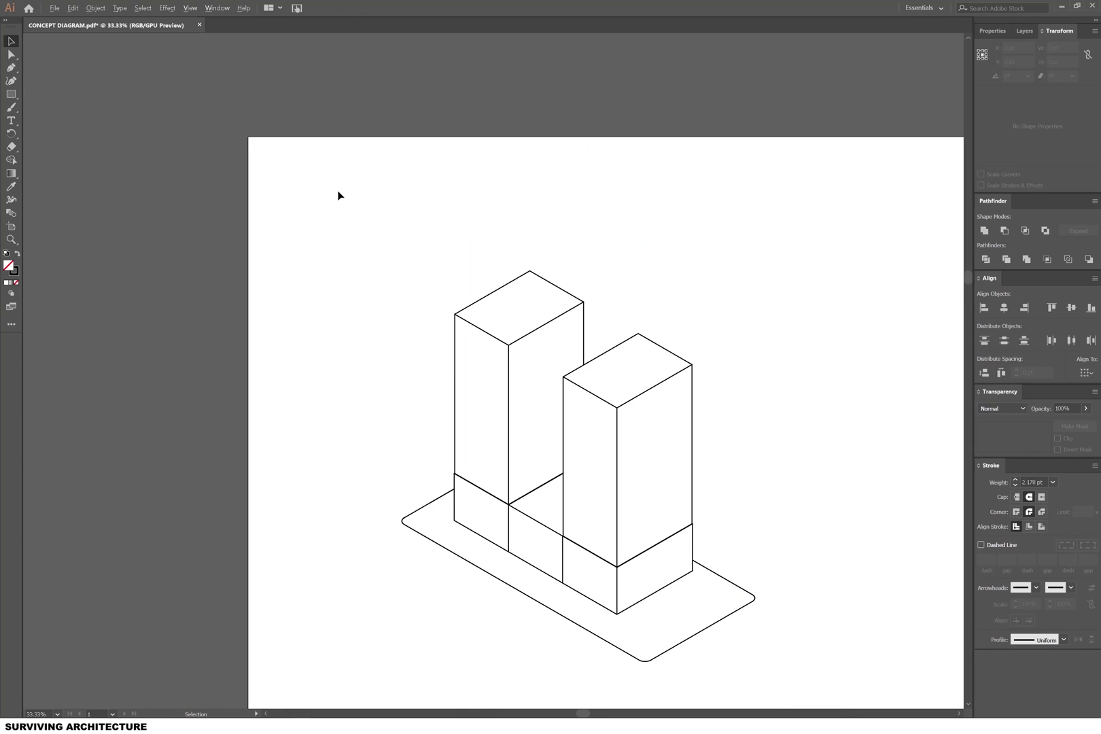
pyautogui.scroll(-2, 336, 192)
pyautogui.scroll(-2, 336, 192)
pyautogui.scroll(-2, 336, 192)
pyautogui.scroll(-1, 336, 192)
pyautogui.scroll(1, 337, 192)
pyautogui.moveTo(336, 120); pyautogui.dragTo(535, 335)
# Group the first and second massing stages.
pyautogui.rightClick(448, 234)
pyautogui.click(491, 298)
pyautogui.scroll(-1, 490, 302)
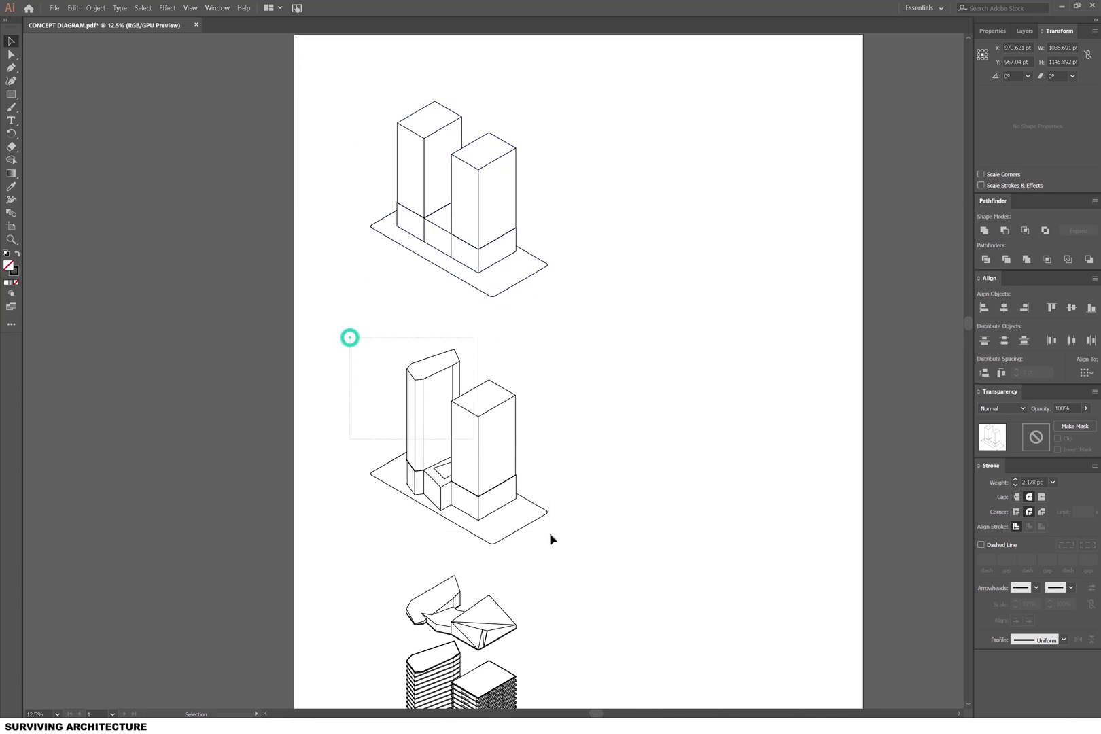
pyautogui.moveTo(551, 539); pyautogui.dragTo(557, 548)
pyautogui.rightClick(483, 497)
pyautogui.click(498, 567)
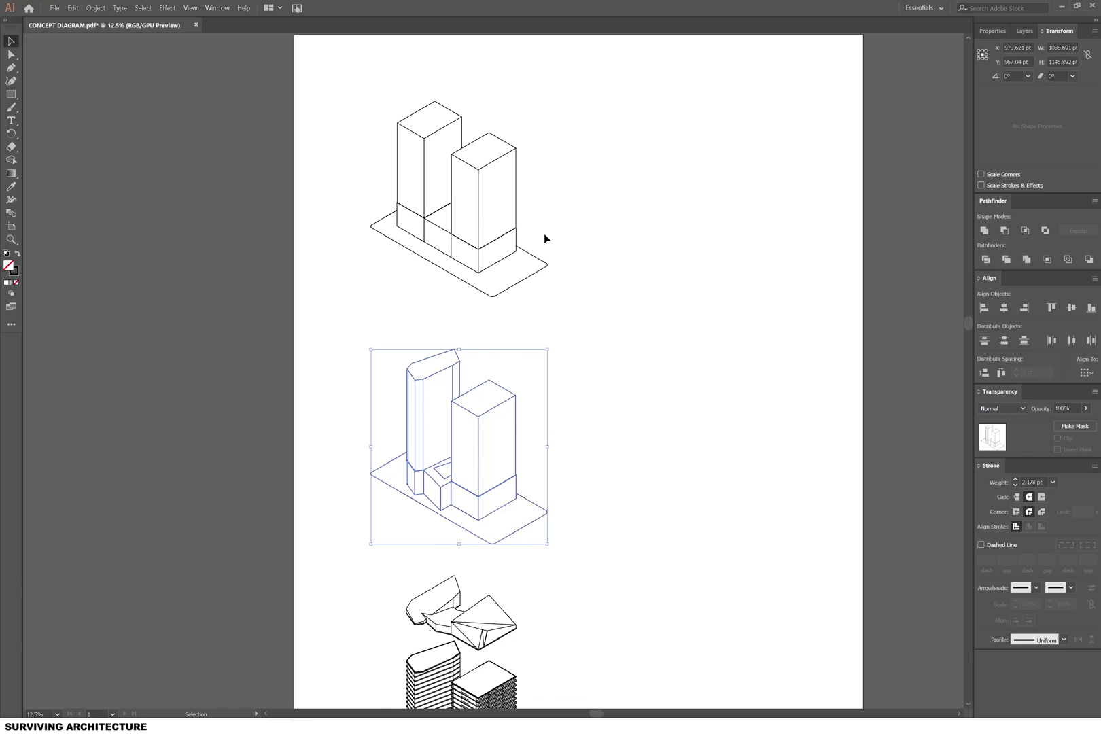
pyautogui.scroll(-2, 539, 233)
pyautogui.scroll(-2, 538, 234)
pyautogui.scroll(-2, 554, 404)
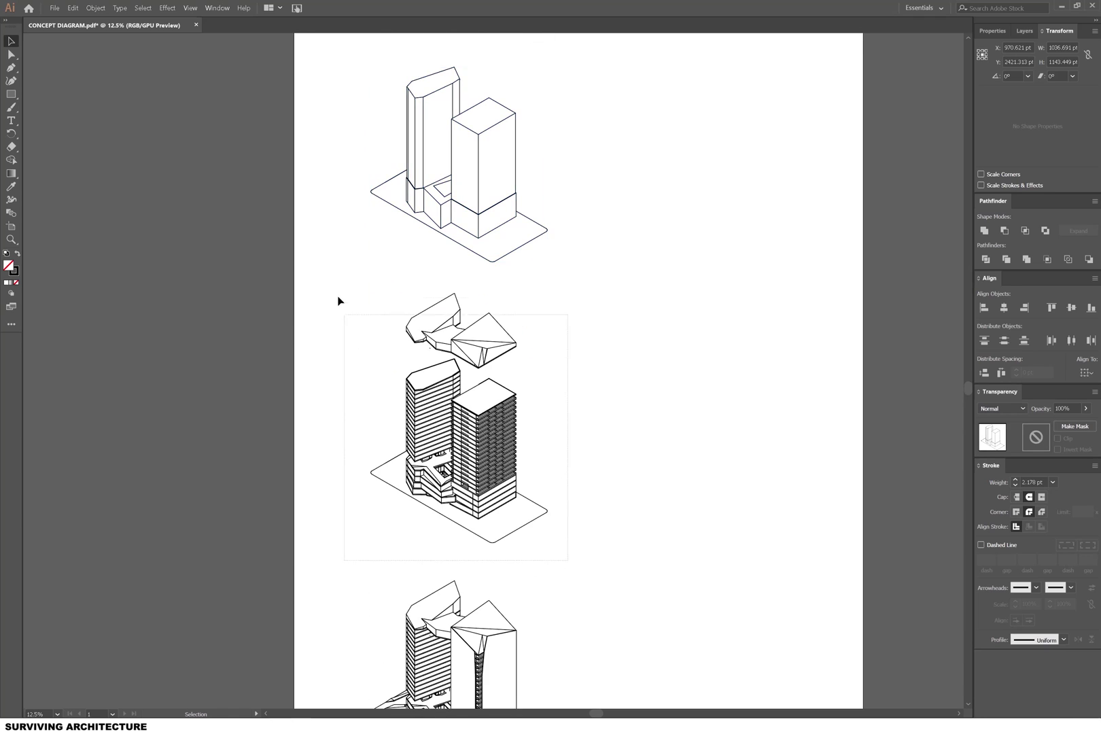
# Group the third massing stage and the final tower stage.
pyautogui.moveTo(337, 299); pyautogui.dragTo(473, 461)
pyautogui.rightClick(472, 461)
pyautogui.click(550, 530)
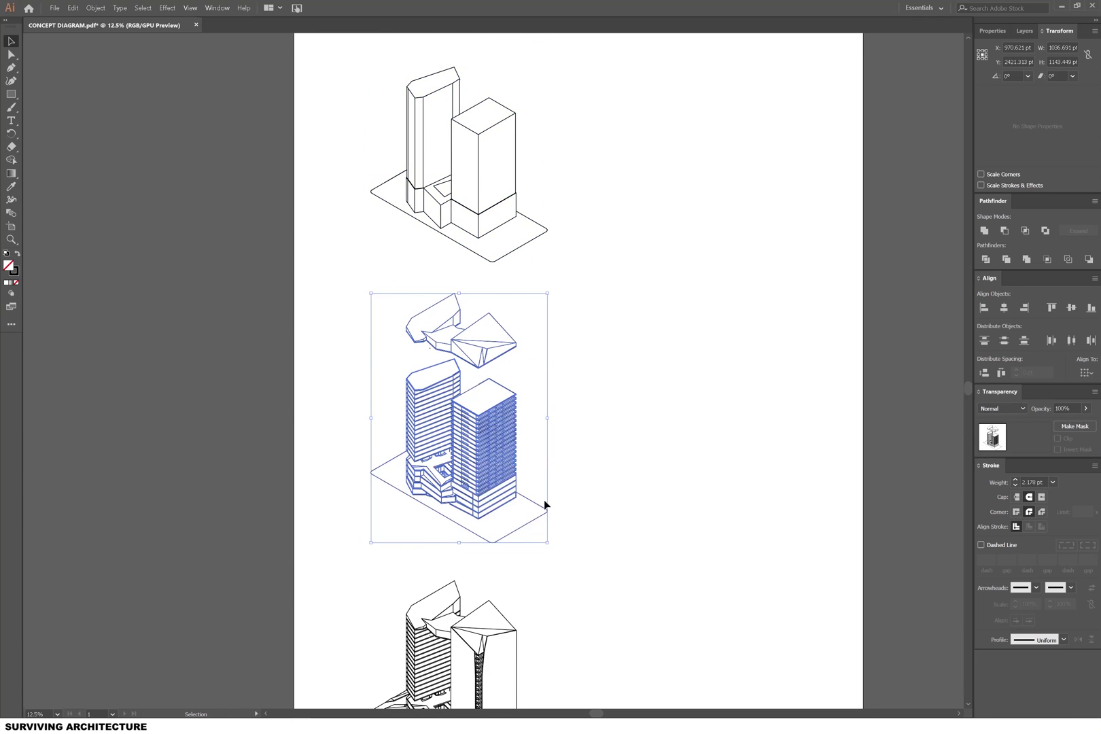
pyautogui.scroll(-2, 554, 533)
pyautogui.click(567, 572)
pyautogui.scroll(-1, 430, 683)
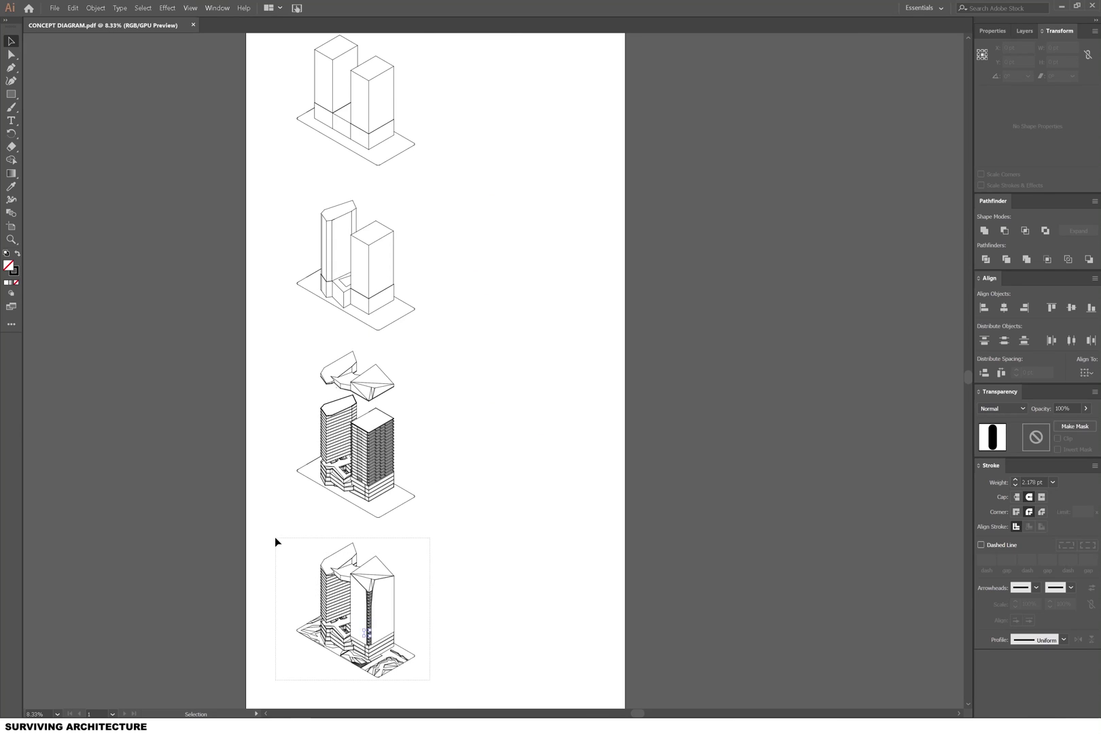
pyautogui.moveTo(275, 541); pyautogui.dragTo(277, 539)
pyautogui.rightClick(368, 431)
pyautogui.click(396, 496)
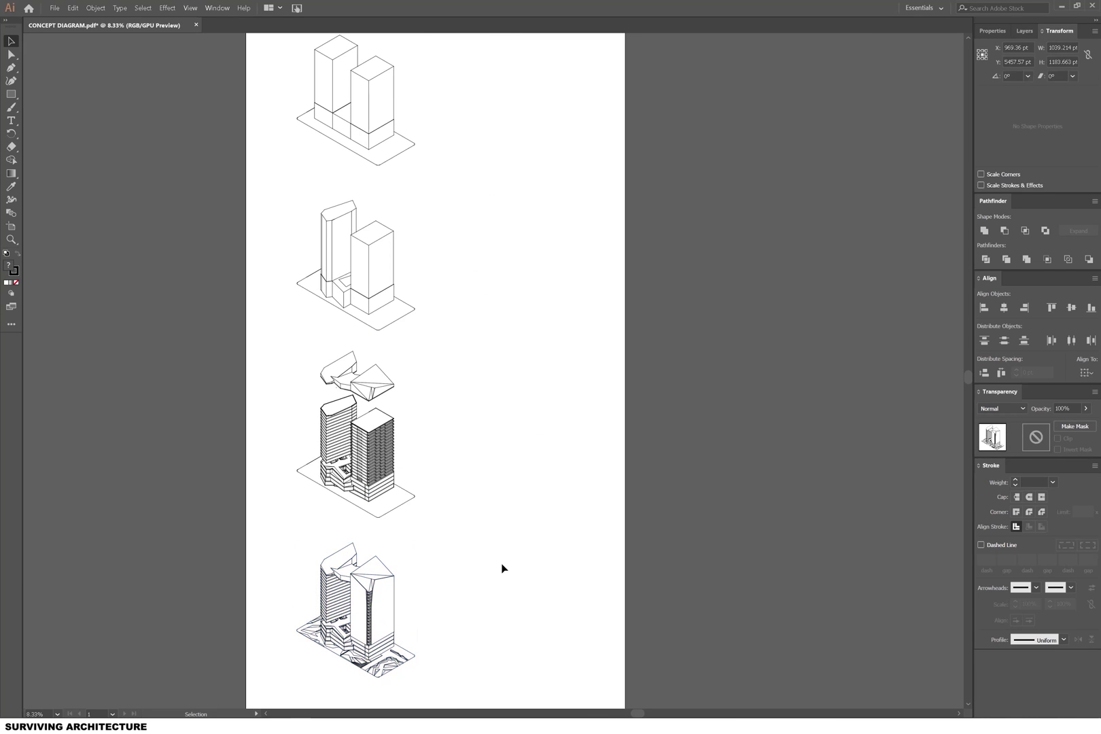
pyautogui.click(503, 568)
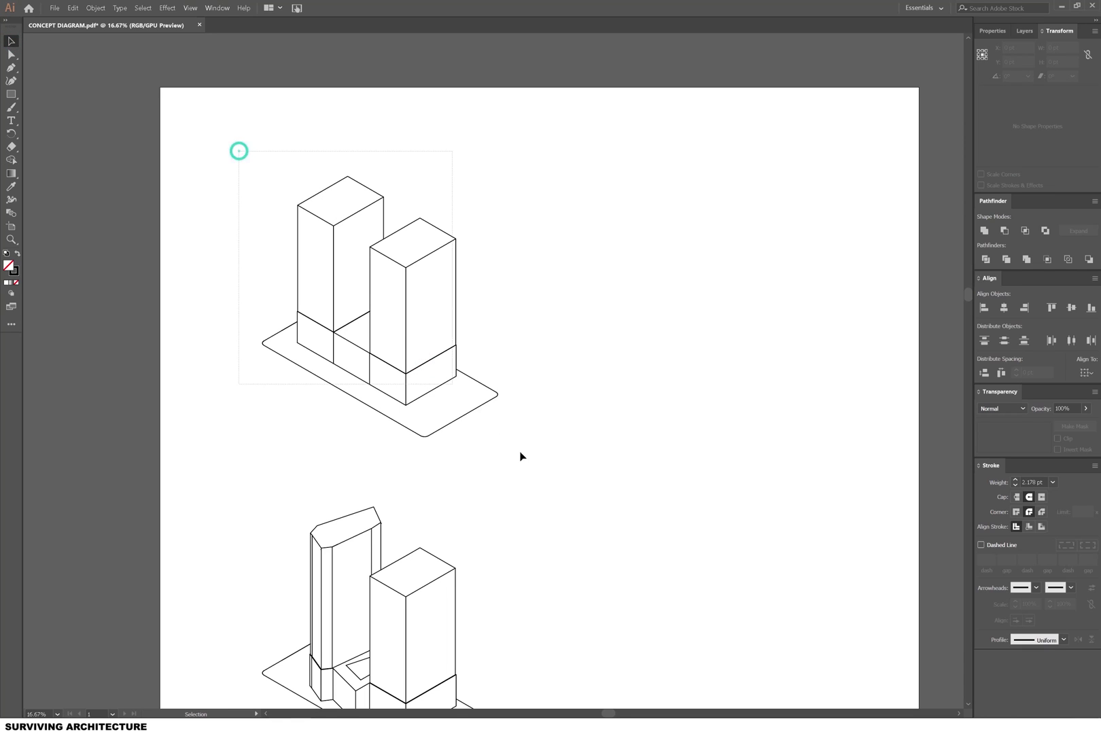
# Merge the podium's lower front faces and place the colour reference image beside the drawing.
pyautogui.moveTo(238, 150); pyautogui.dragTo(519, 456)
pyautogui.click(10, 160)
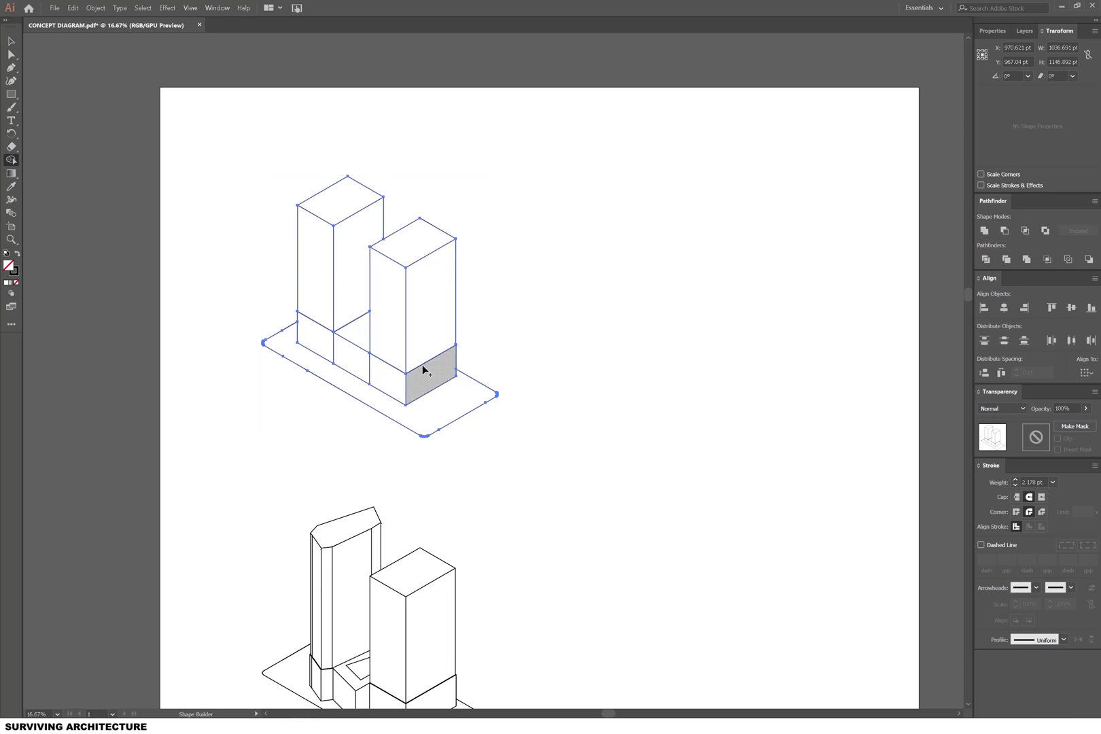
pyautogui.moveTo(420, 377); pyautogui.dragTo(328, 347)
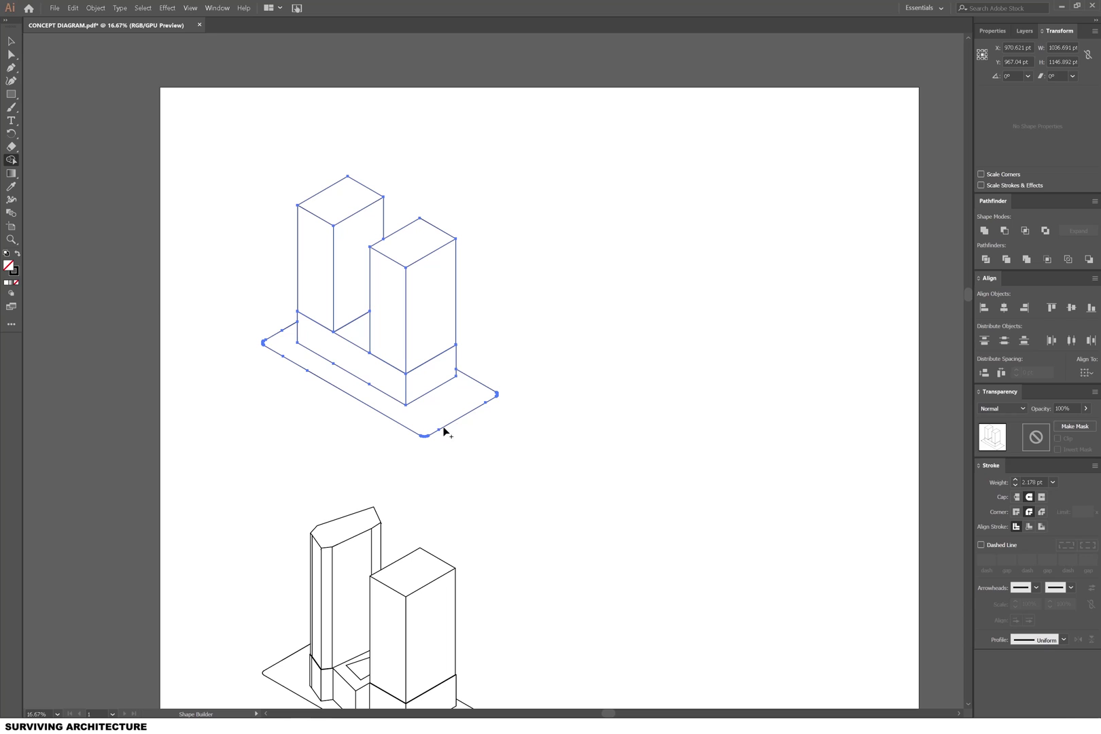
pyautogui.press('v')
pyautogui.moveTo(509, 340); pyautogui.dragTo(616, 222)
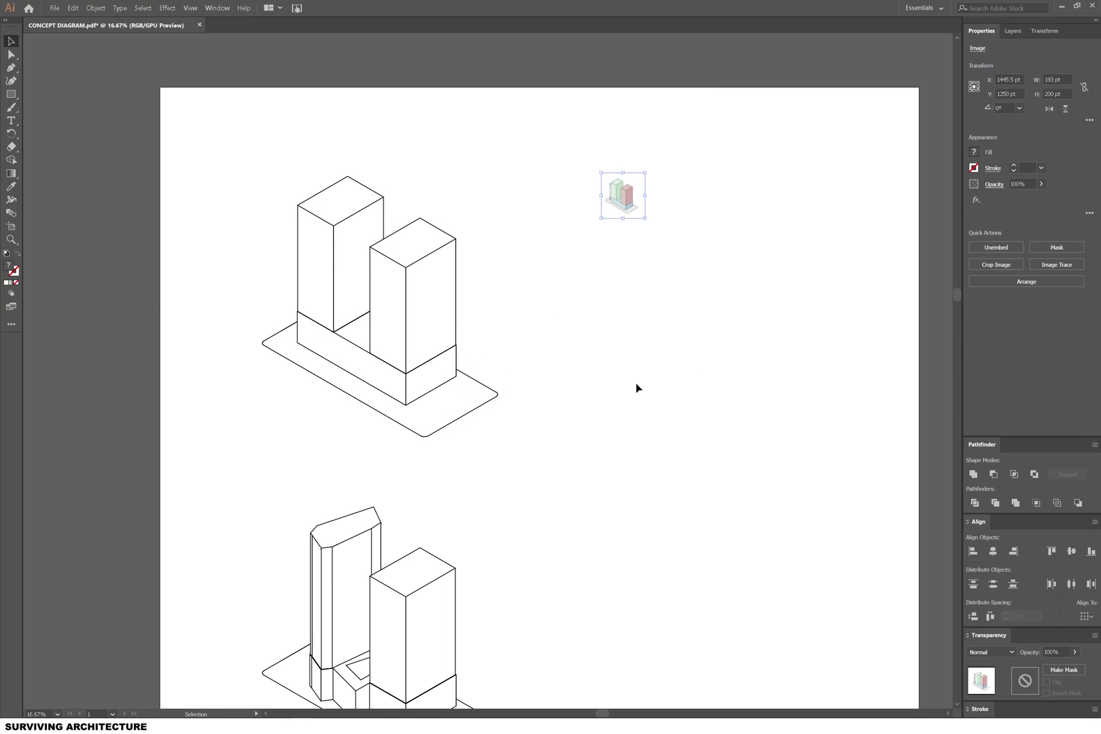
pyautogui.click(443, 365)
# Fill the shorter block's right face with the reference pink.
pyautogui.moveTo(233, 147); pyautogui.dragTo(528, 445)
pyautogui.hotkey('shift', 'm')
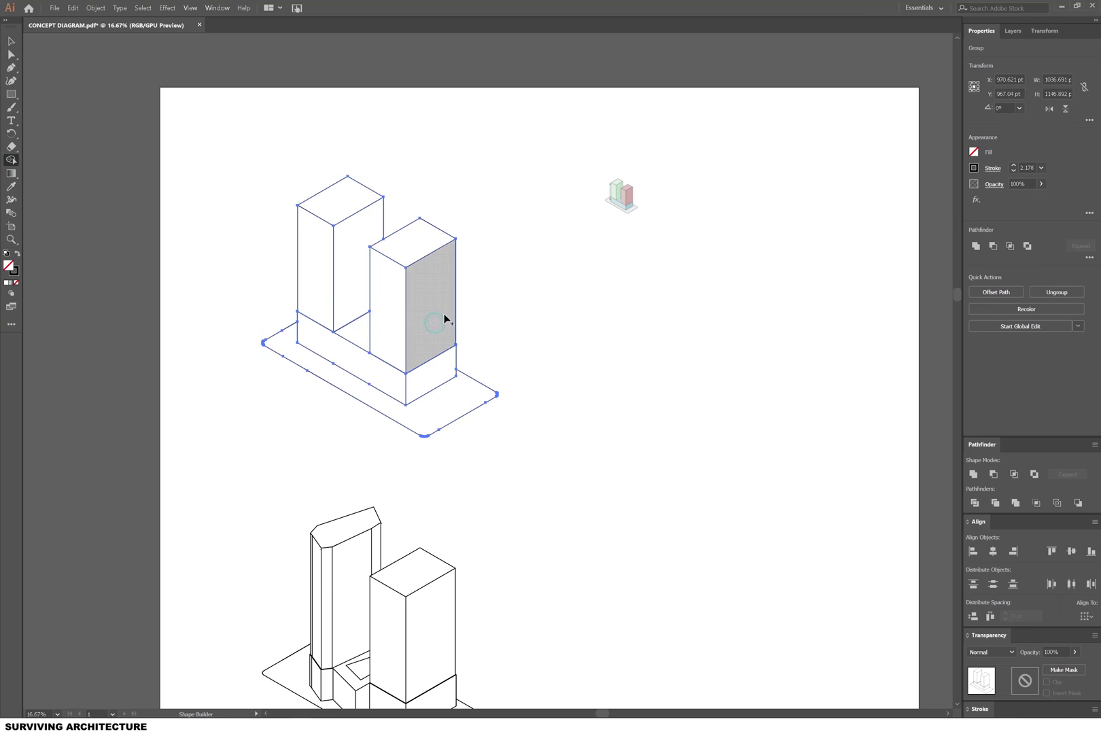
pyautogui.doubleClick(443, 318)
pyautogui.click(405, 347)
pyautogui.press('v')
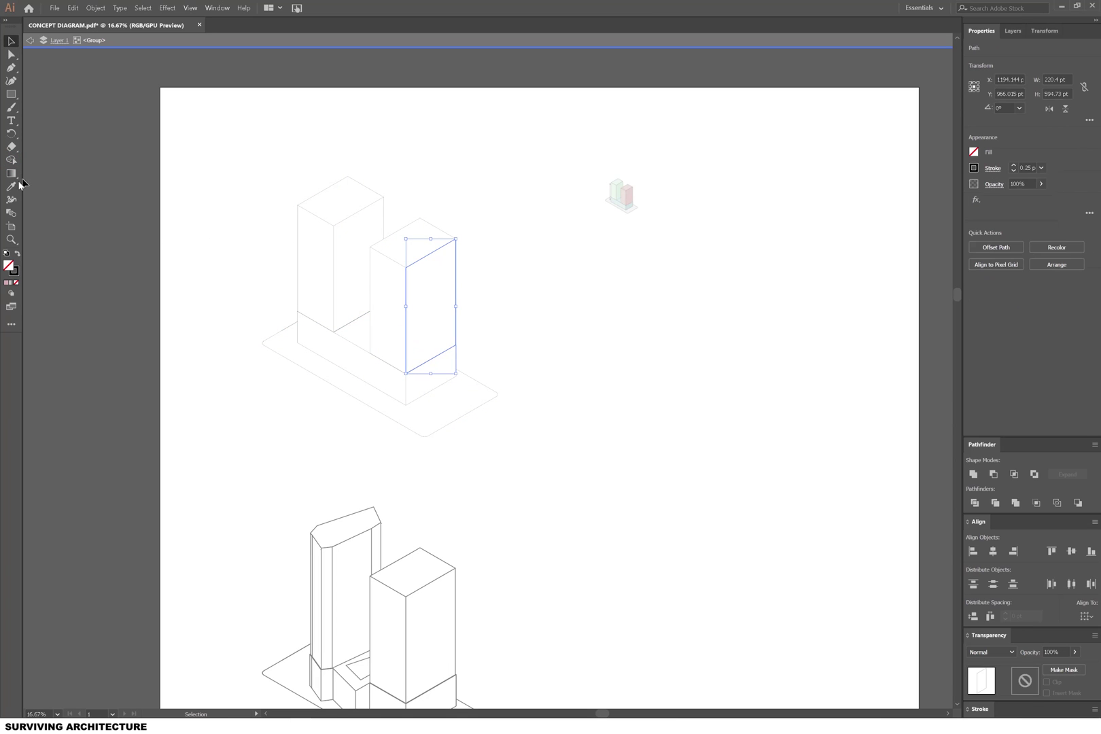
pyautogui.click(12, 186)
pyautogui.click(631, 192)
pyautogui.press('v')
pyautogui.hotkey('ctrl', 'shift', 'a')
pyautogui.scroll(1, 379, 308)
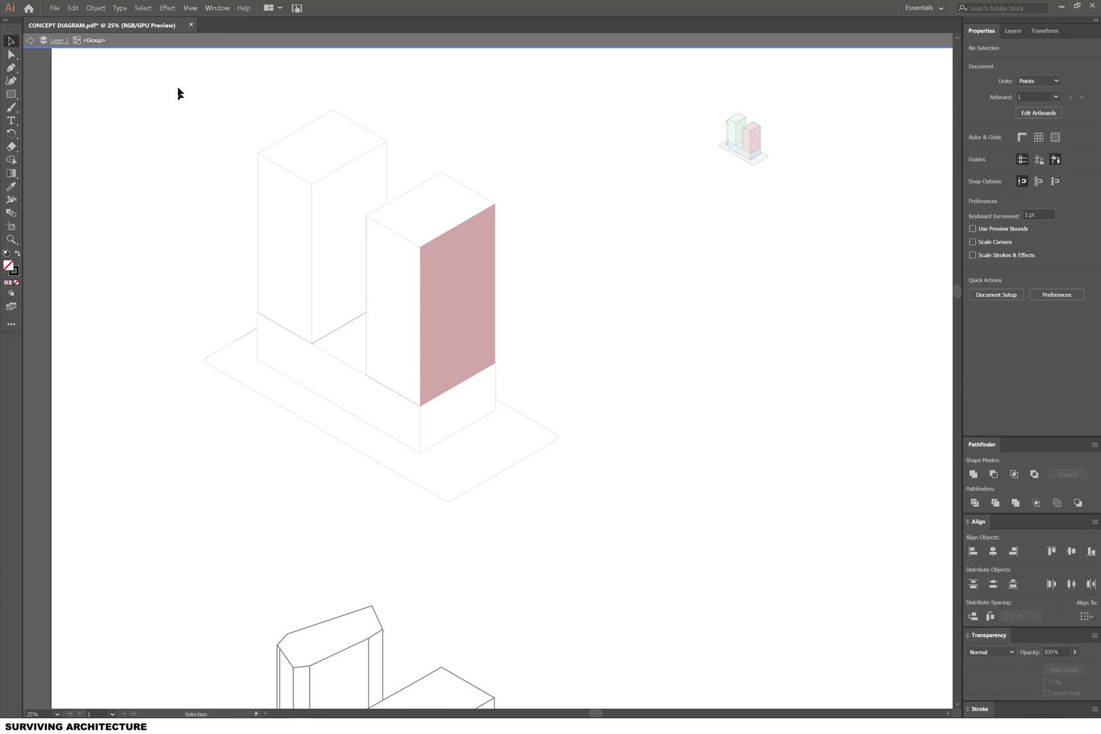
# Turn two block faces into separate shapes with Shape Builder.
pyautogui.moveTo(178, 93); pyautogui.dragTo(563, 513)
pyautogui.hotkey('shift', 'm')
pyautogui.click(347, 227)
pyautogui.click(387, 338)
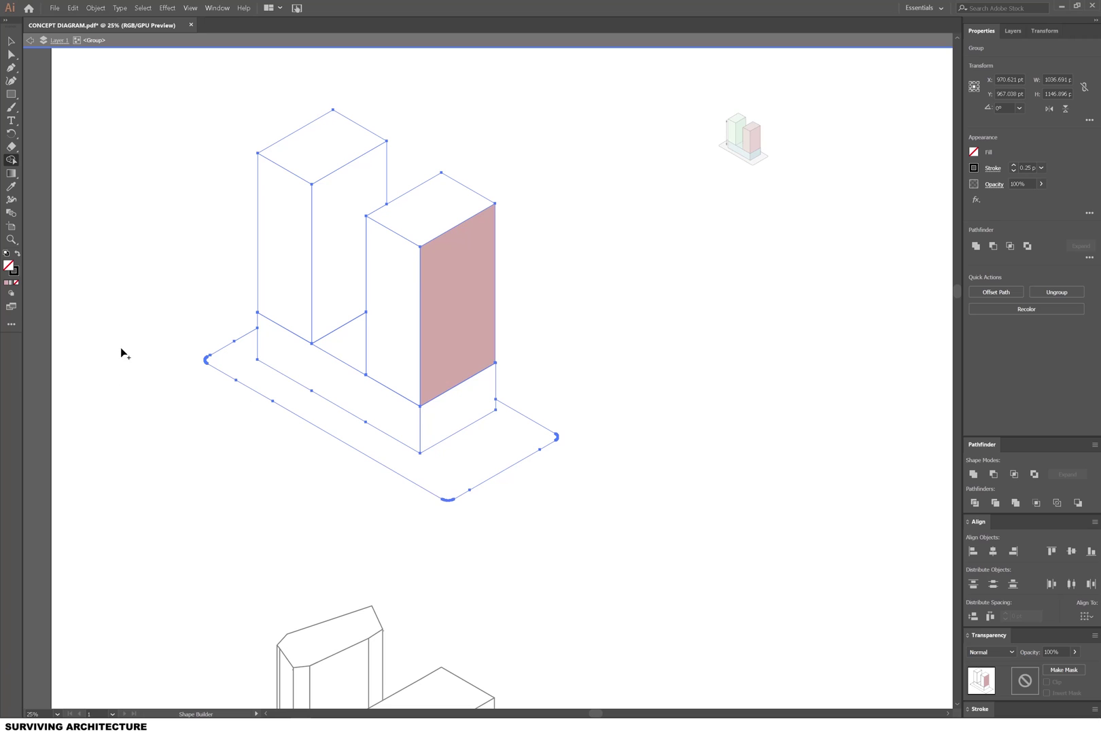
pyautogui.rightClick(130, 284)
pyautogui.press('Escape')
pyautogui.click(11, 186)
pyautogui.click(11, 40)
# Fill the shorter block's left face with the reference pink.
pyautogui.click(388, 370)
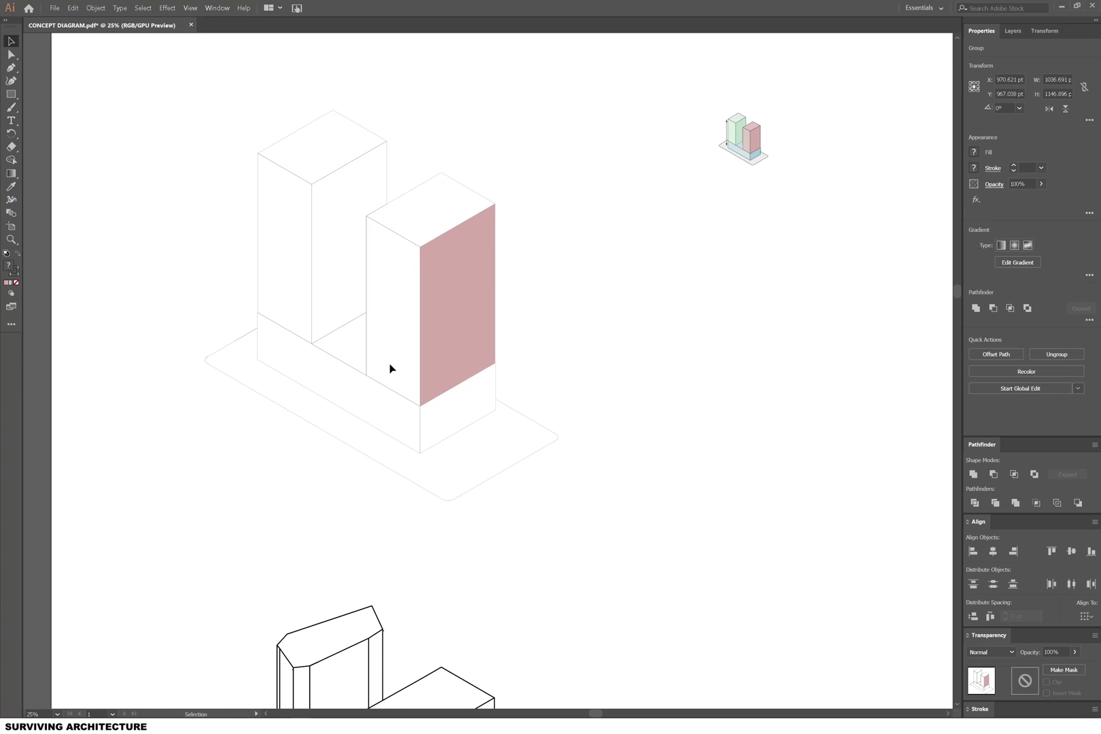
pyautogui.click(401, 237)
pyautogui.rightClick(405, 296)
pyautogui.click(430, 374)
pyautogui.click(382, 227)
pyautogui.press('i')
pyautogui.click(754, 140)
# Fill the shorter block's top face pink and exit the group.
pyautogui.click(11, 40)
pyautogui.click(479, 197)
pyautogui.click(11, 186)
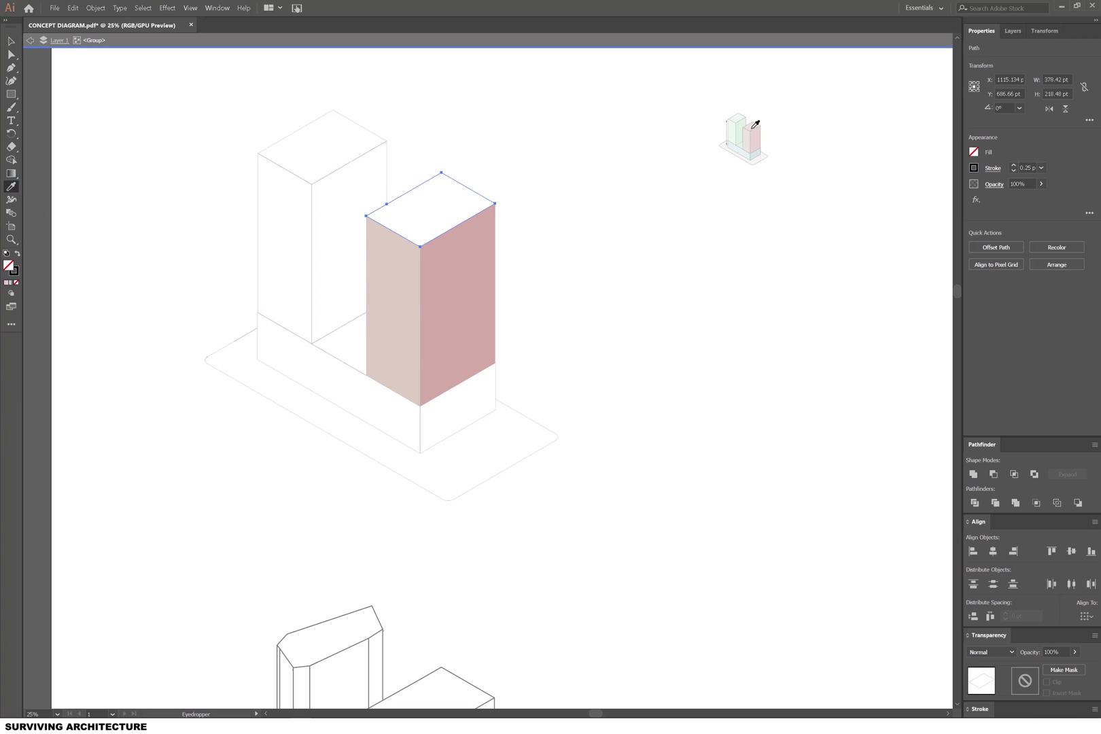
pyautogui.click(752, 131)
pyautogui.press('Escape')
pyautogui.press('v')
pyautogui.click(223, 370)
# Fill the tall block's right face with the reference green.
pyautogui.click(313, 231)
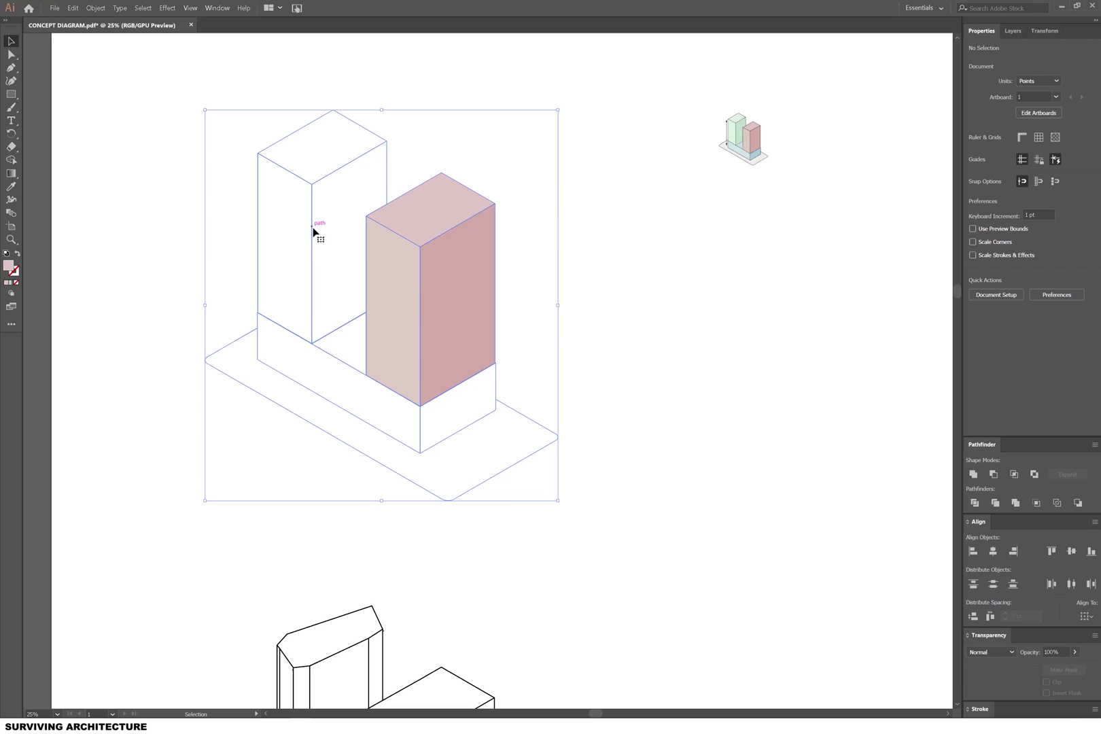
pyautogui.rightClick(328, 178)
pyautogui.click(344, 234)
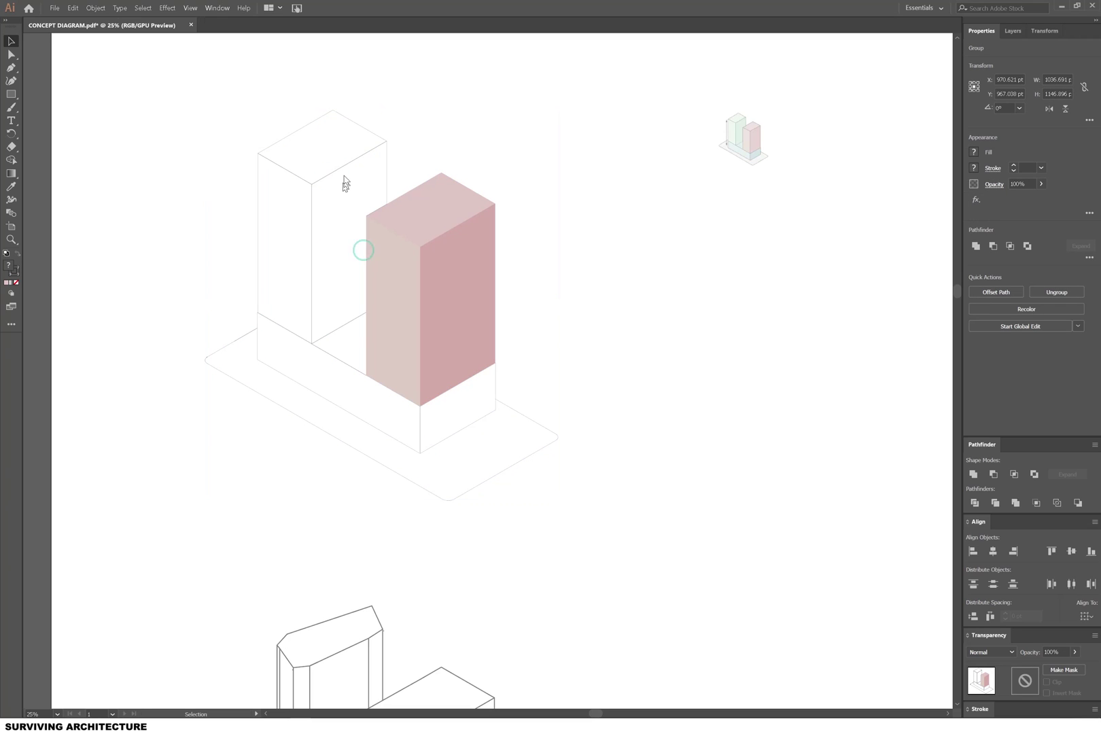
pyautogui.click(335, 170)
pyautogui.click(335, 184)
pyautogui.click(10, 186)
pyautogui.click(733, 125)
# Fill the tall block's left face light green and its top face green.
pyautogui.click(11, 41)
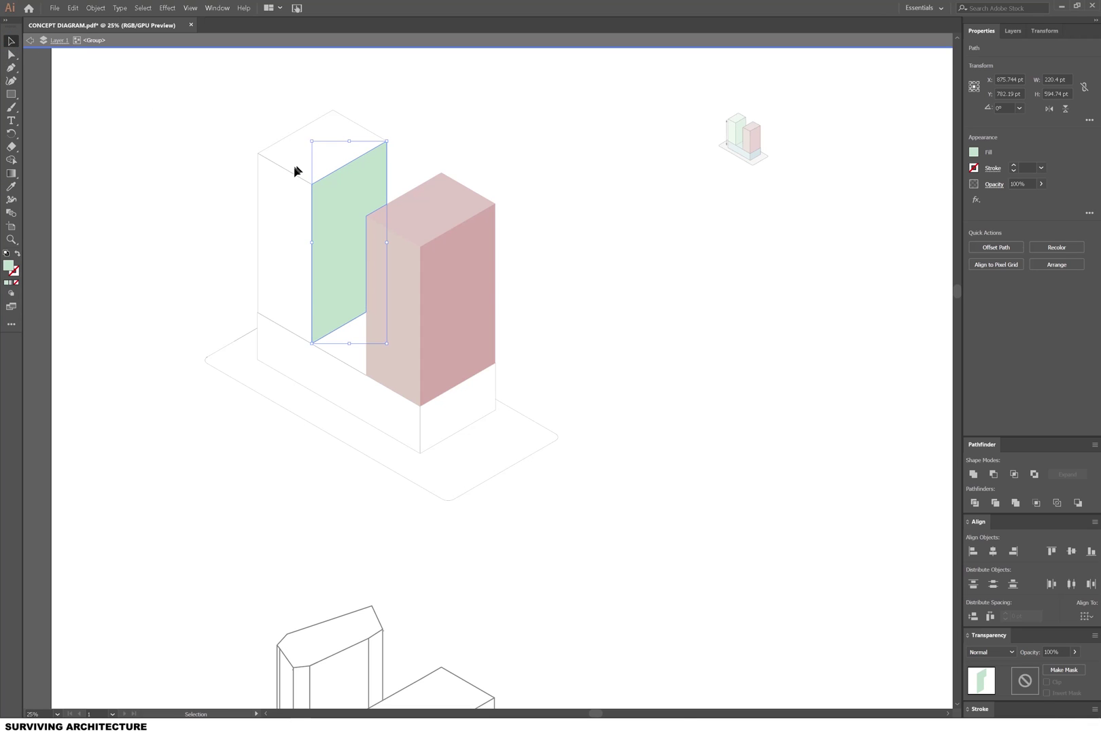
pyautogui.click(295, 176)
pyautogui.click(10, 185)
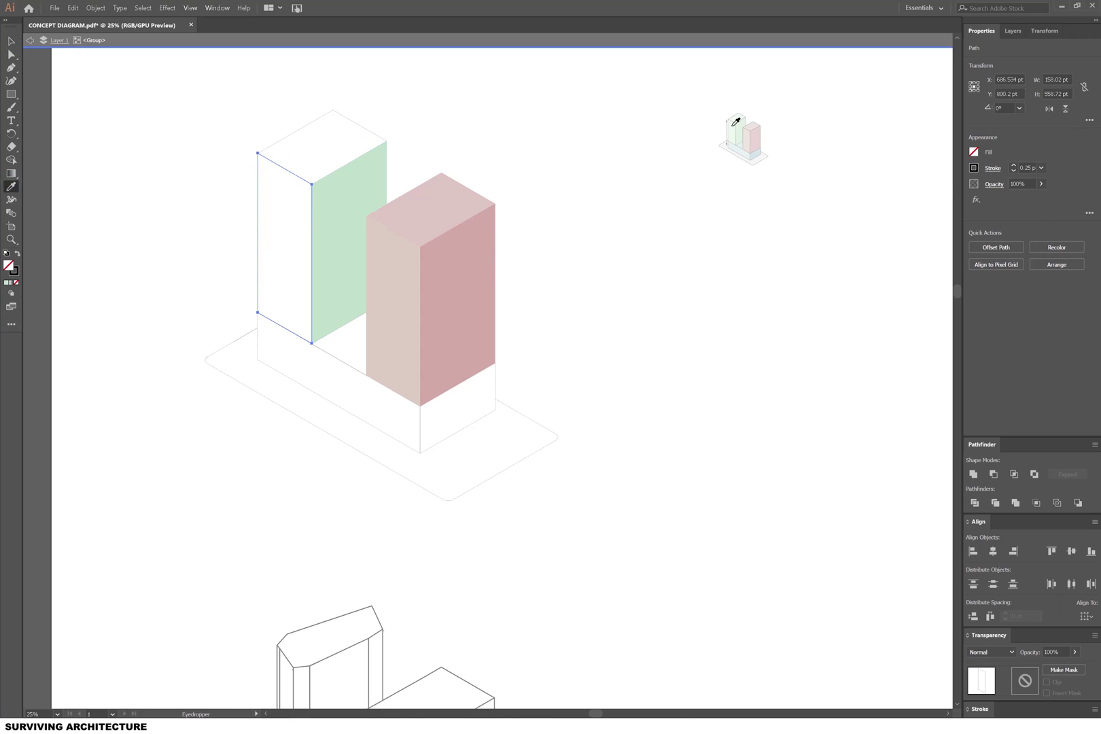
pyautogui.click(733, 124)
pyautogui.click(11, 41)
pyautogui.click(370, 137)
pyautogui.click(10, 186)
pyautogui.click(739, 118)
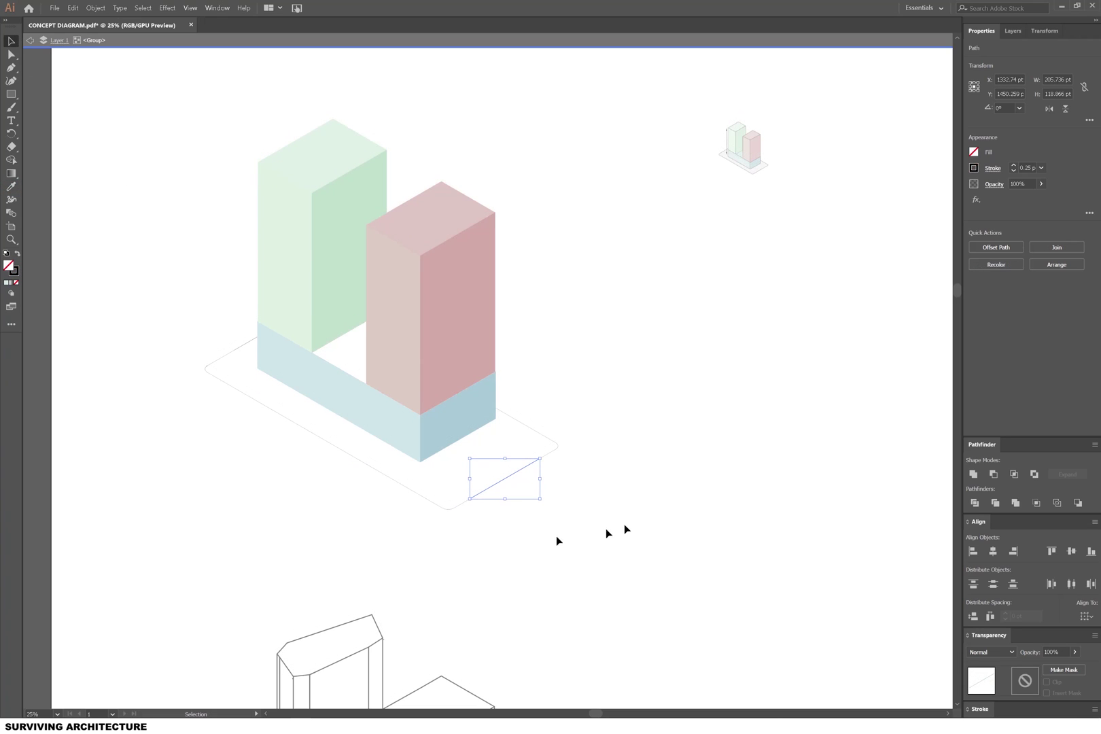
# Select the site plate pieces and merge them into one shape with Shape Builder.
pyautogui.keyDown('shift'); pyautogui.click(512, 472); pyautogui.keyUp('shift')
pyautogui.keyDown('shift'); pyautogui.click(396, 480); pyautogui.keyUp('shift')
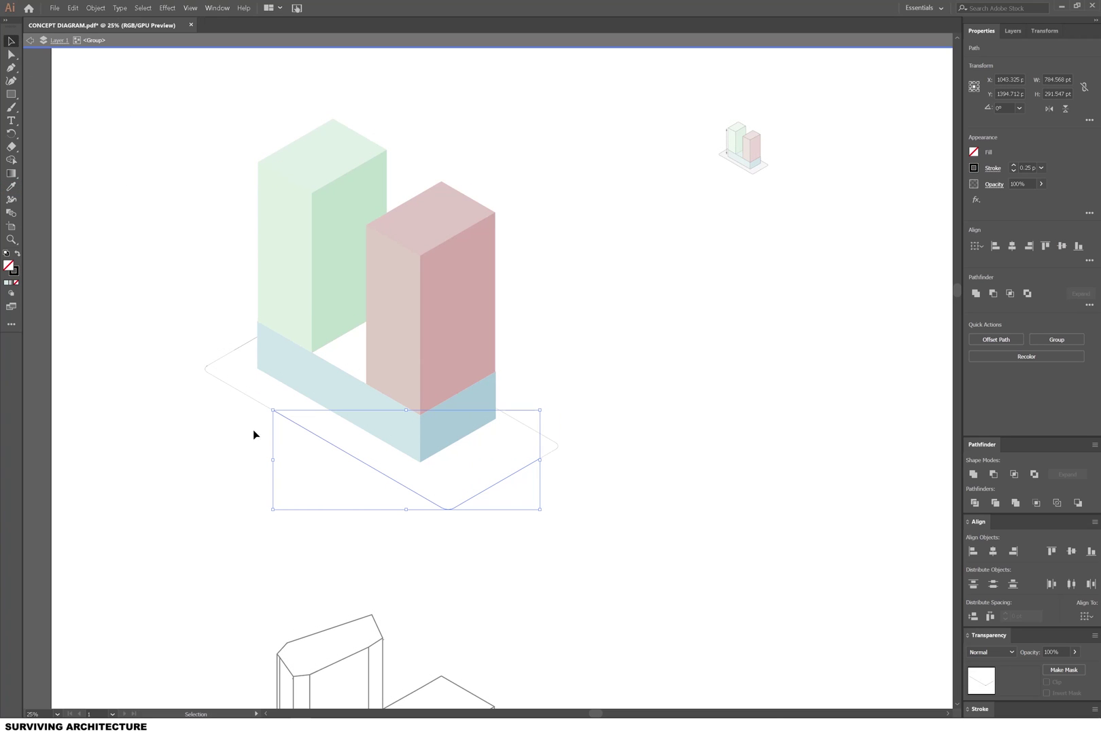
pyautogui.moveTo(185, 337); pyautogui.dragTo(185, 353)
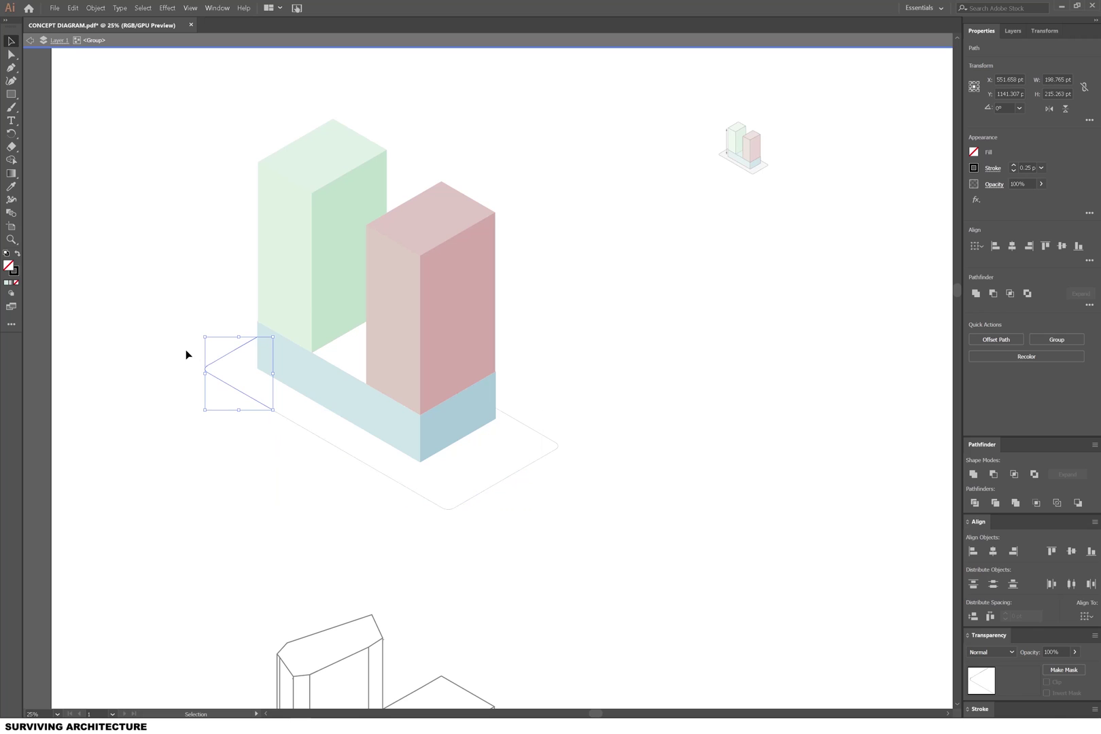
pyautogui.keyDown('shift'); pyautogui.click(474, 513); pyautogui.keyUp('shift')
pyautogui.moveTo(496, 393); pyautogui.dragTo(514, 429)
pyautogui.rightClick(522, 474)
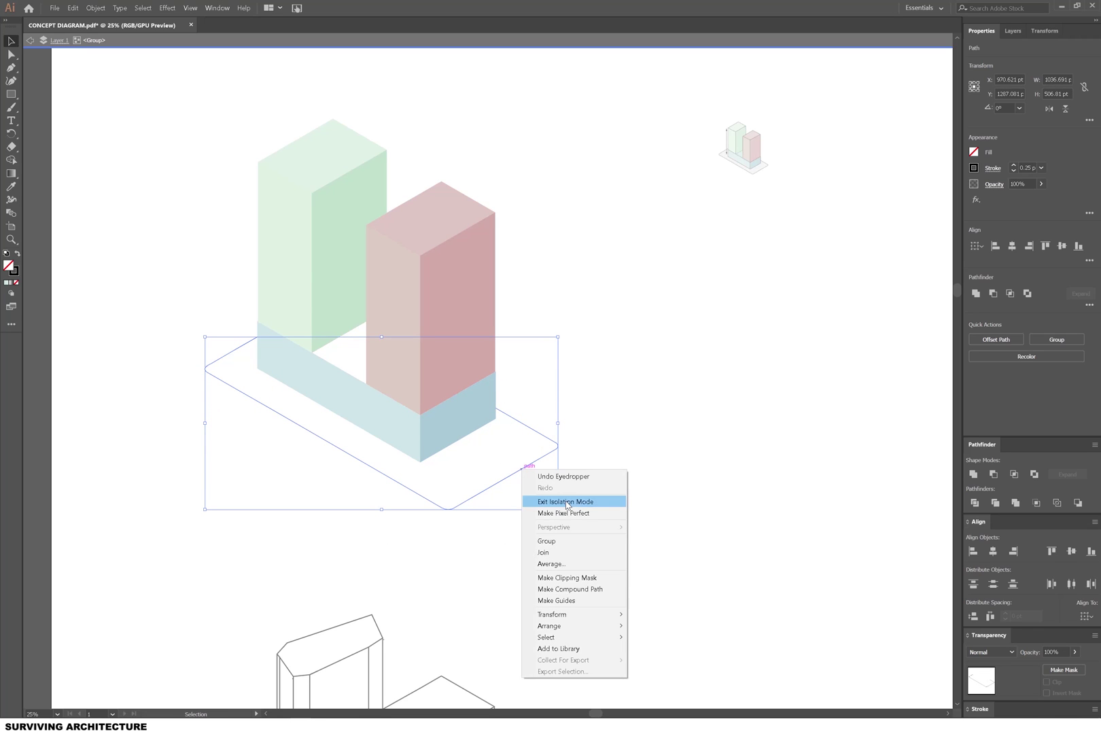
pyautogui.hotkey('ctrl', 'a')
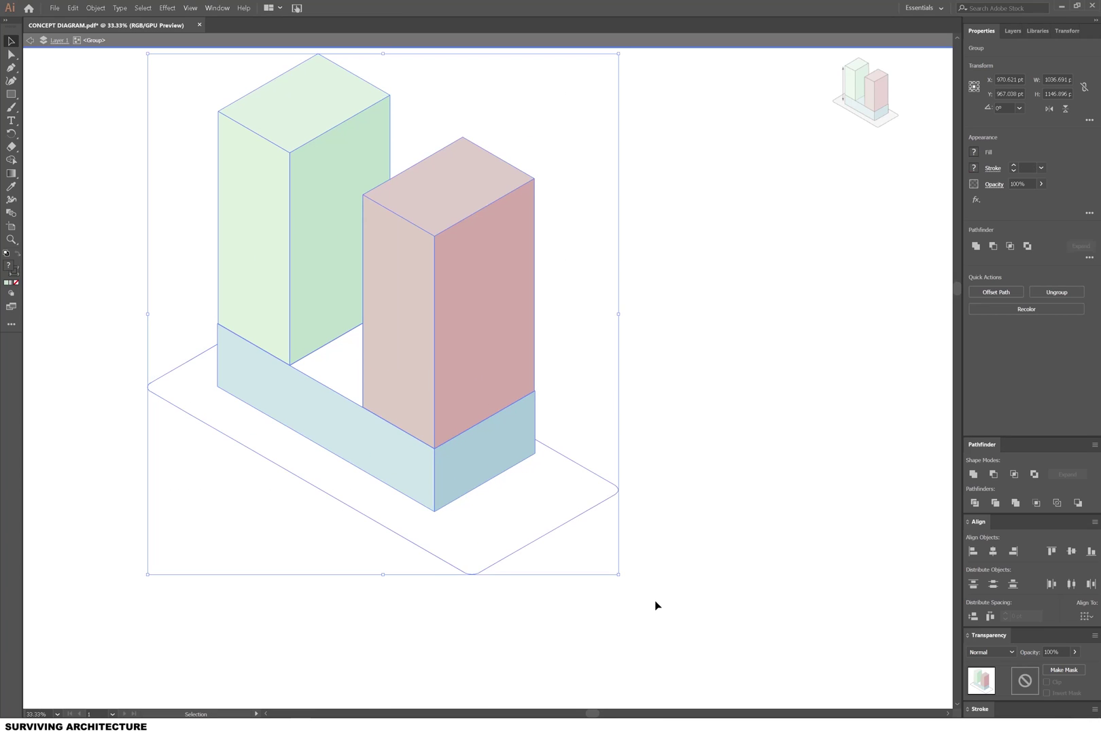
pyautogui.scroll(1, 654, 600)
pyautogui.click(11, 159)
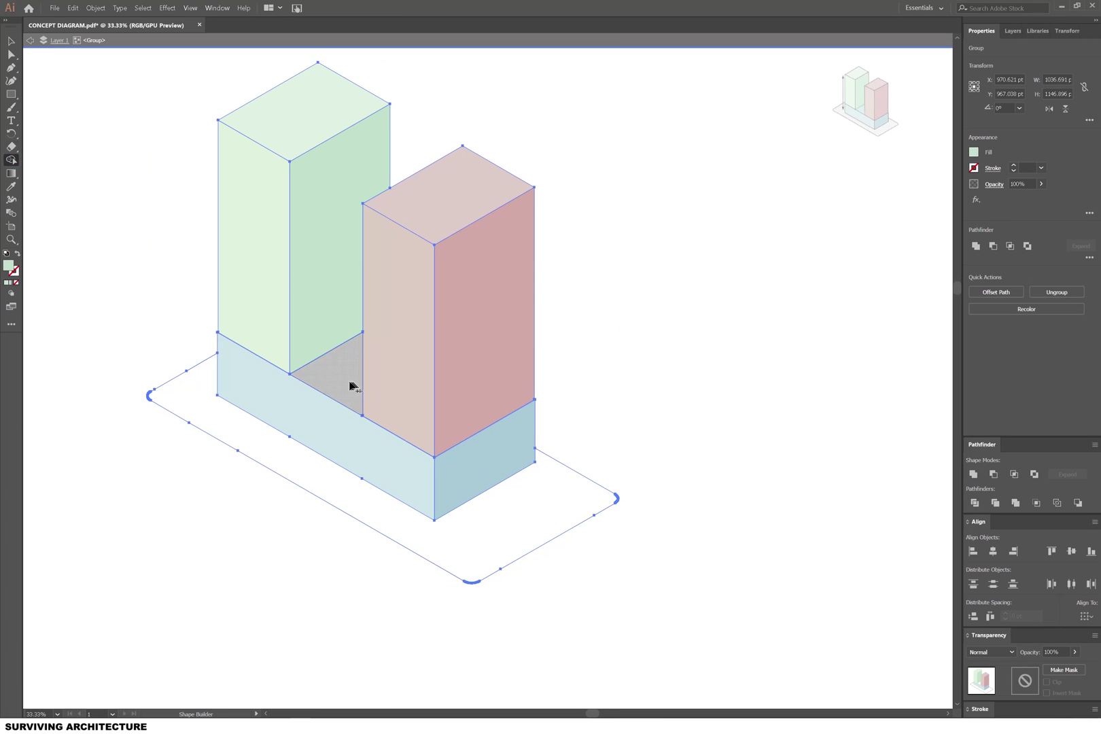
pyautogui.moveTo(348, 379); pyautogui.dragTo(452, 538)
# Fill the merged site plate with the reference's pale grey.
pyautogui.click(11, 40)
pyautogui.click(191, 307)
pyautogui.click(350, 393)
pyautogui.press('i')
pyautogui.press('v')
pyautogui.doubleClick(504, 540)
pyautogui.click(524, 543)
pyautogui.press('i')
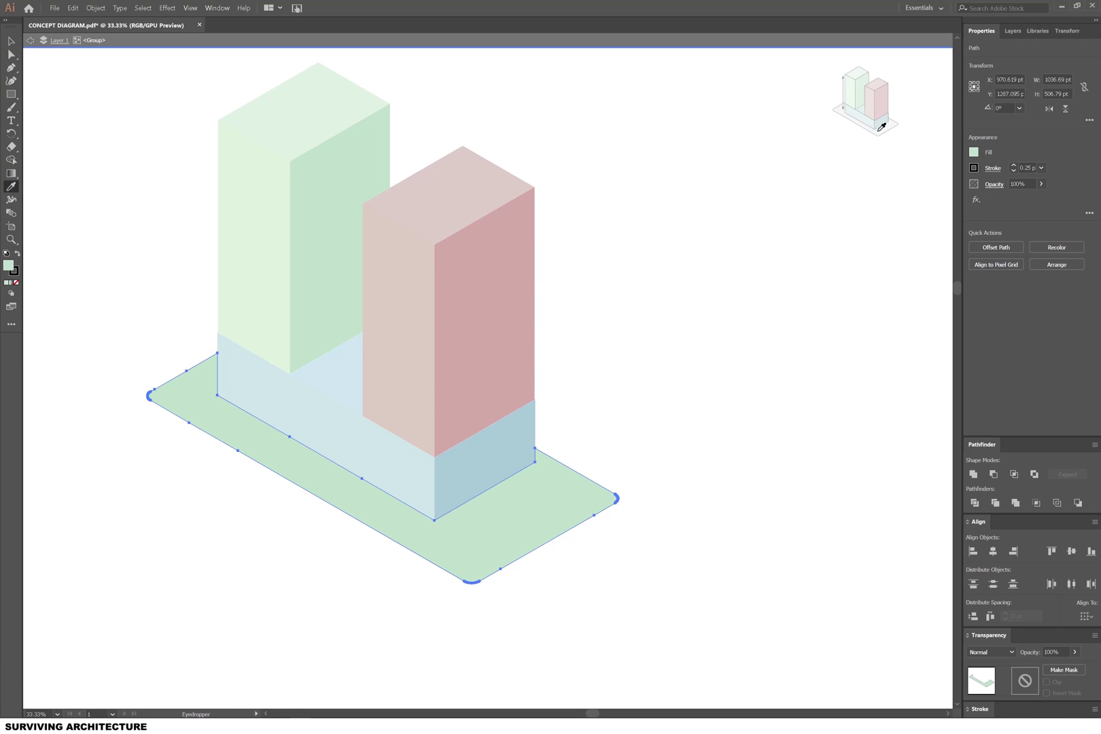
pyautogui.click(881, 127)
pyautogui.press('v')
pyautogui.moveTo(100, 88); pyautogui.dragTo(217, 120)
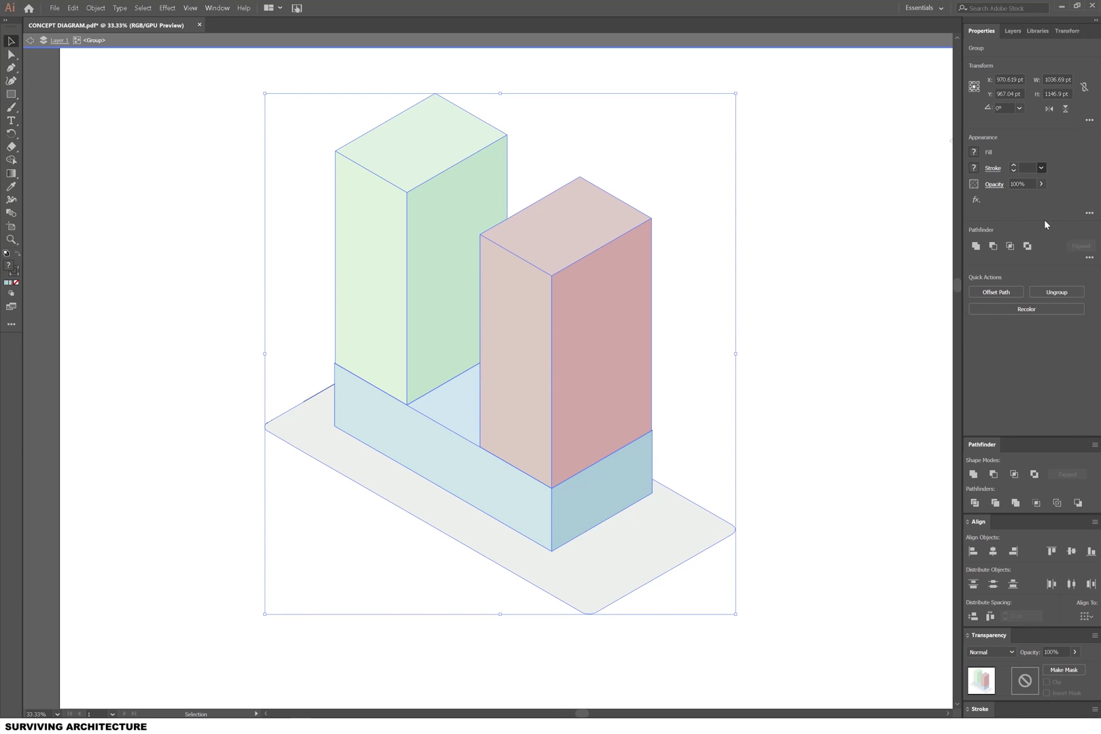
# Give the first stage's artwork black 1 pt outlines, then deselect it.
pyautogui.click(972, 168)
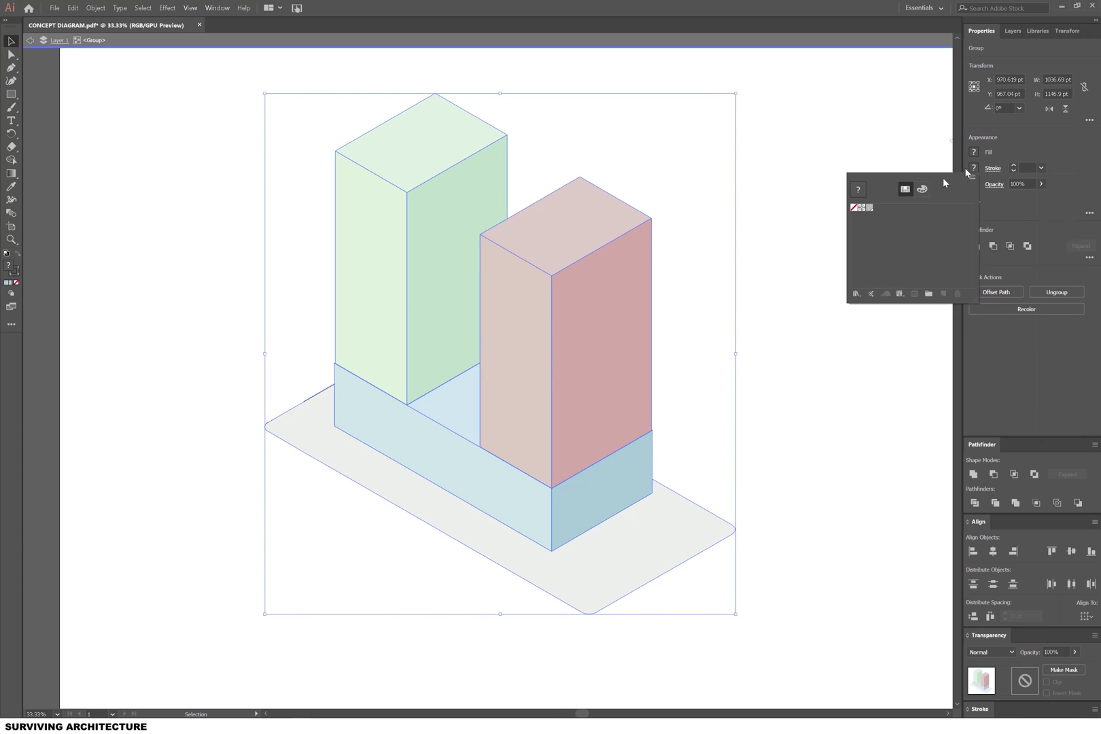
pyautogui.click(863, 208)
pyautogui.click(1042, 168)
pyautogui.click(1045, 213)
pyautogui.click(140, 148)
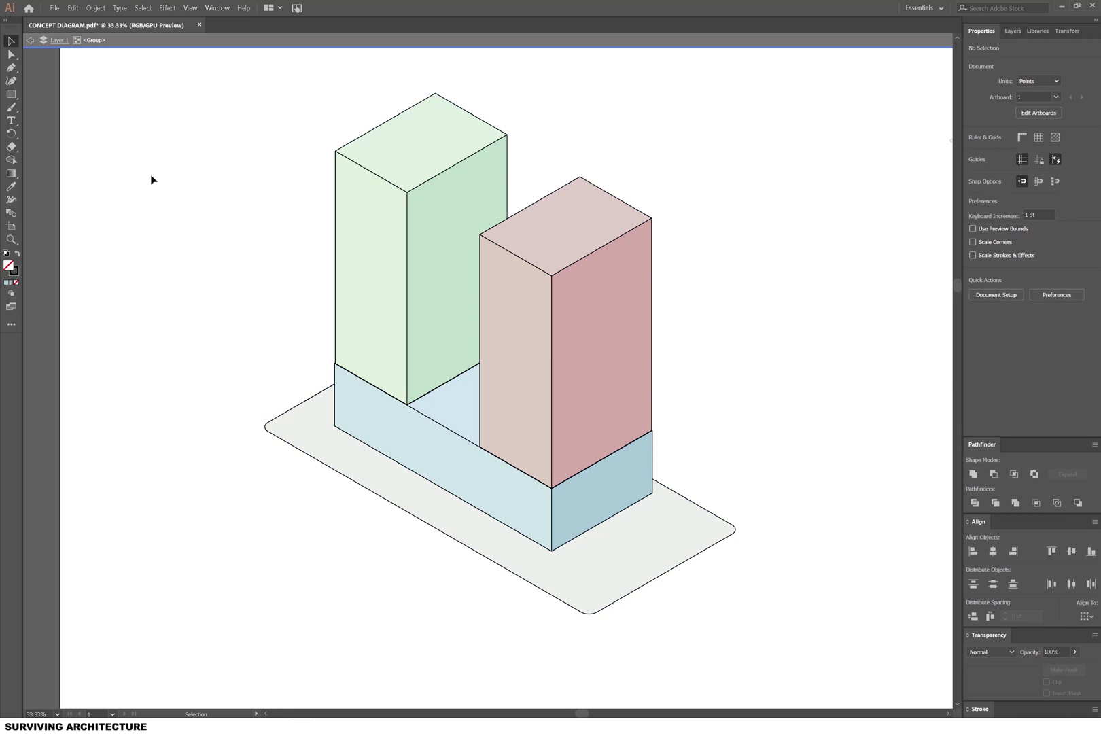
# Switch the toolbar to the Advanced full toolset in a single column.
pyautogui.click(13, 327)
pyautogui.click(155, 23)
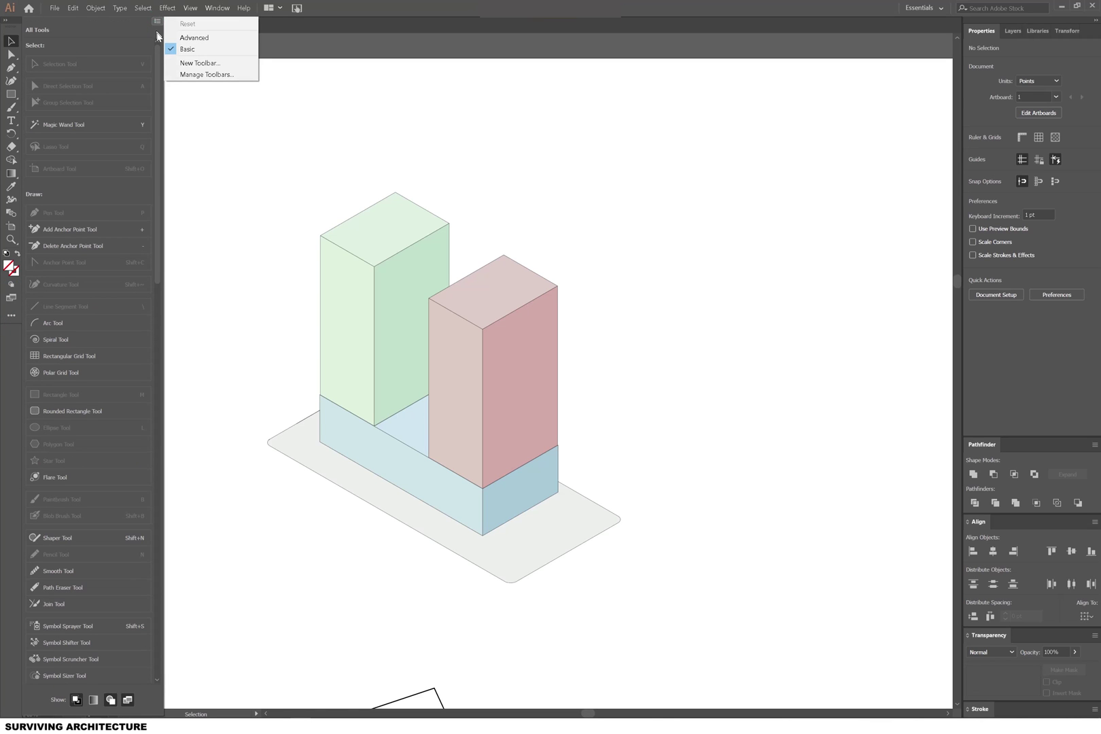
pyautogui.click(168, 38)
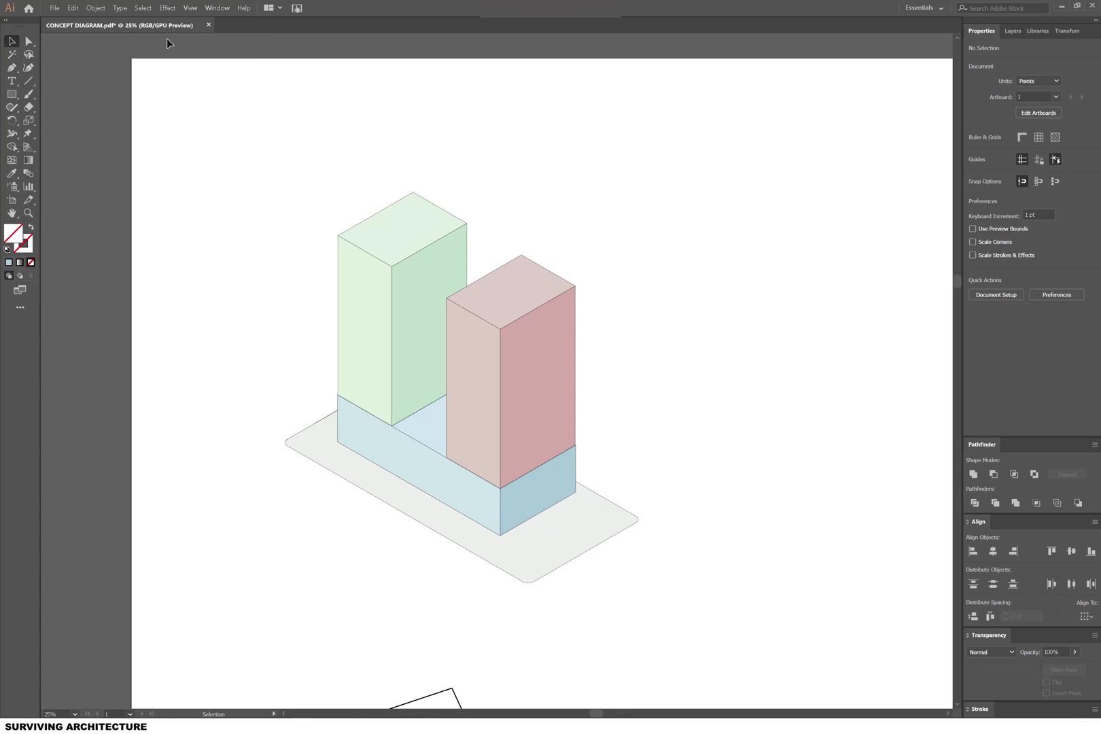
pyautogui.click(5, 26)
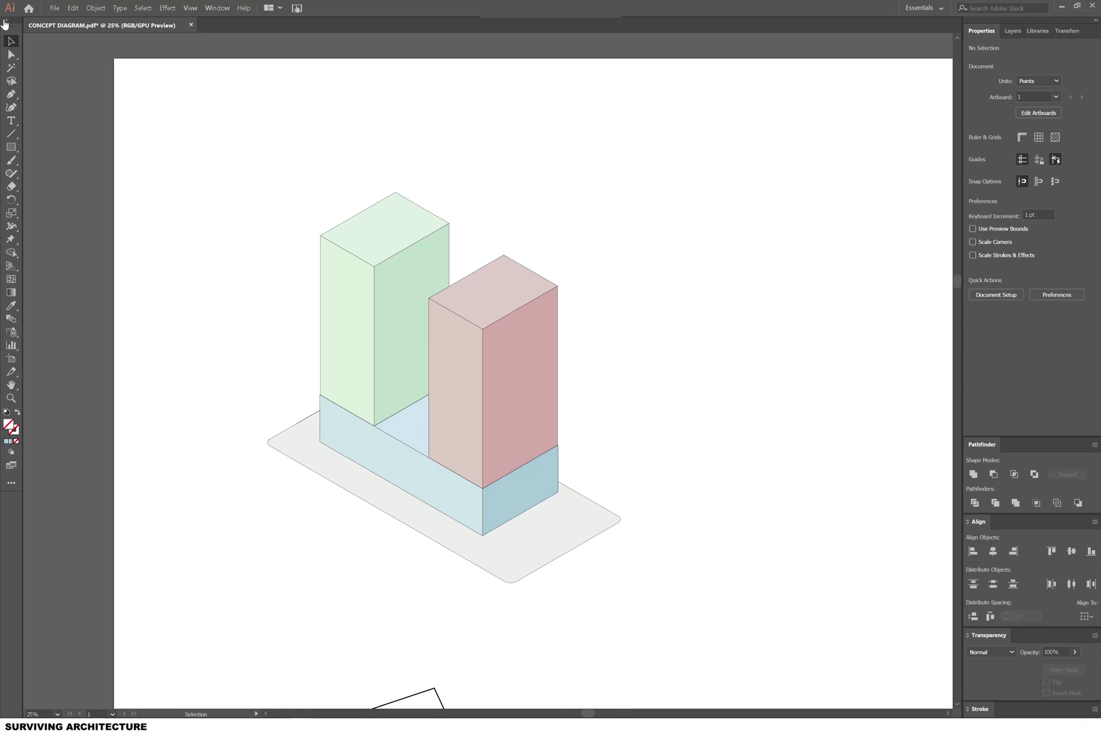
# Draw a black vertical line beside the green tower.
pyautogui.click(11, 134)
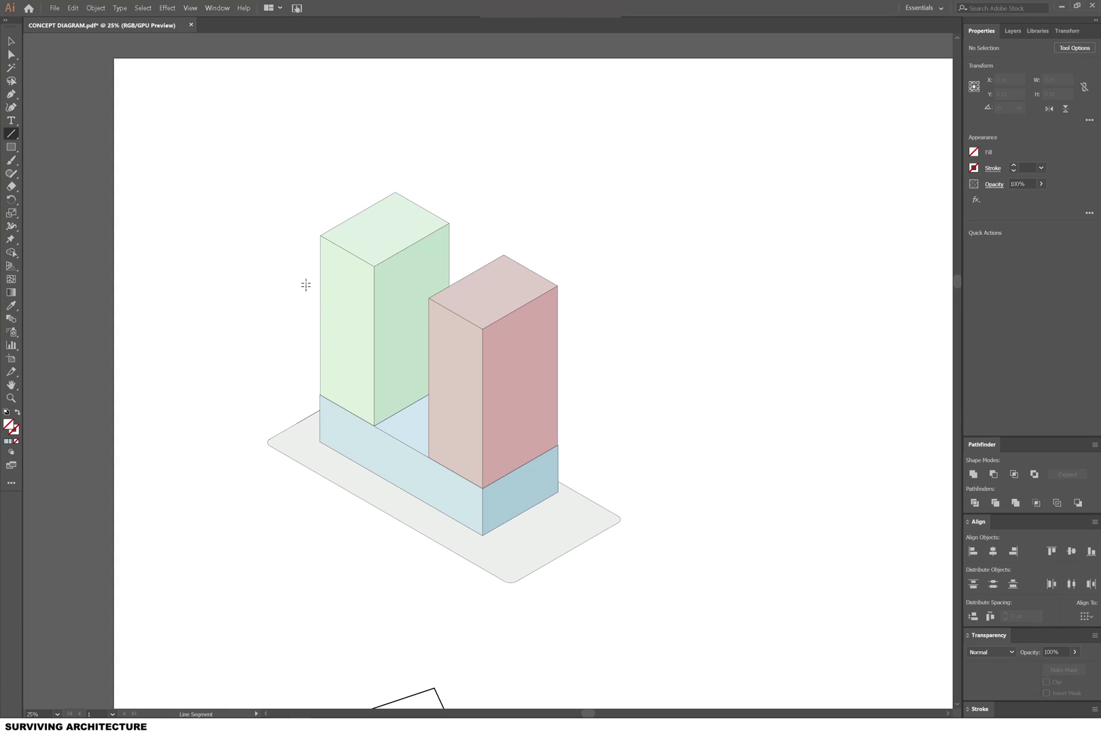
pyautogui.moveTo(308, 414)
pyautogui.mouseDown()
pyautogui.moveTo(308, 244)
pyautogui.moveTo(308, 285)
pyautogui.mouseUp()
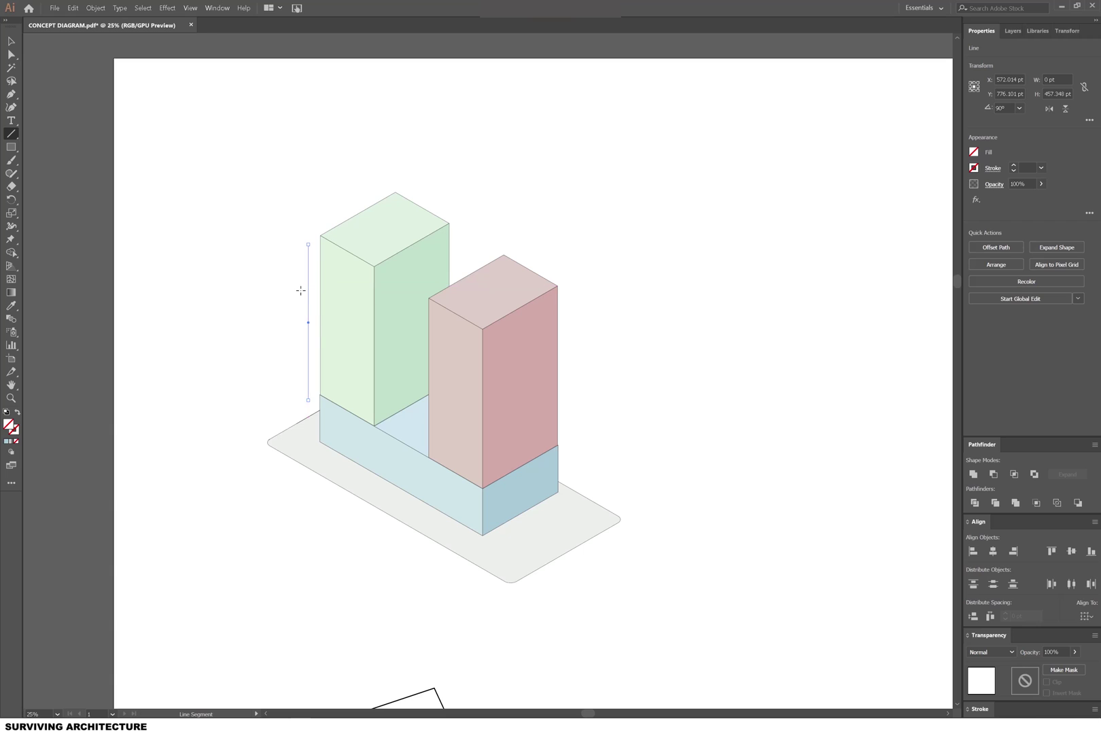
pyautogui.click(974, 169)
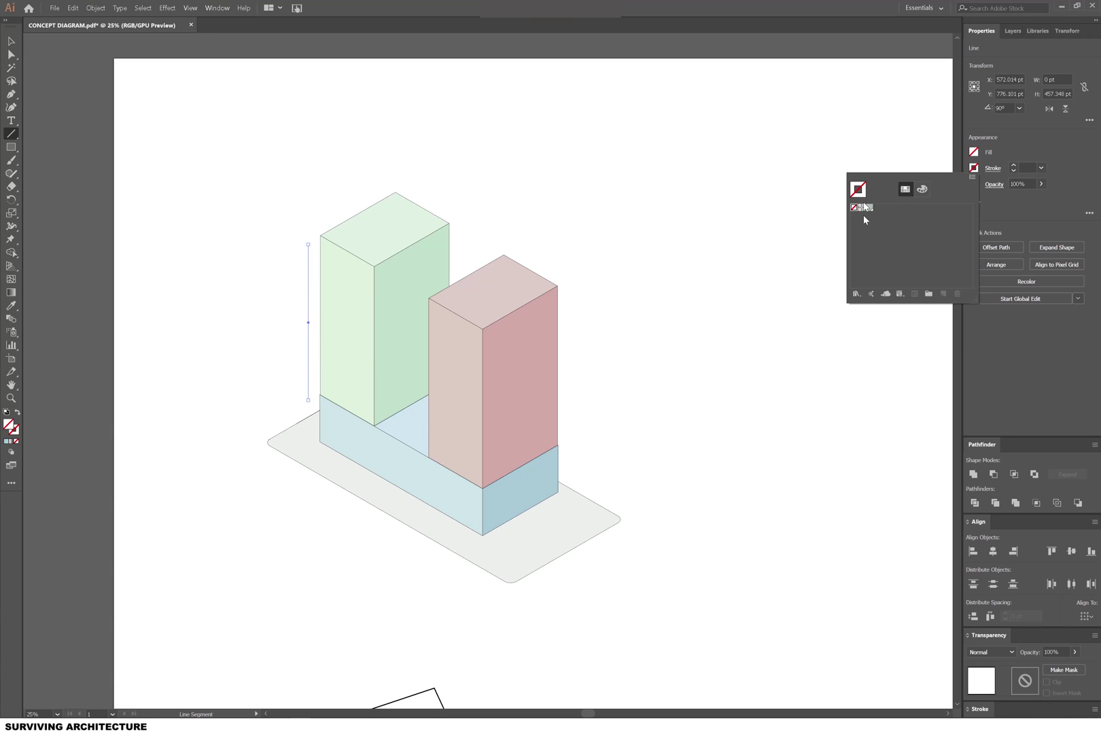
pyautogui.click(861, 208)
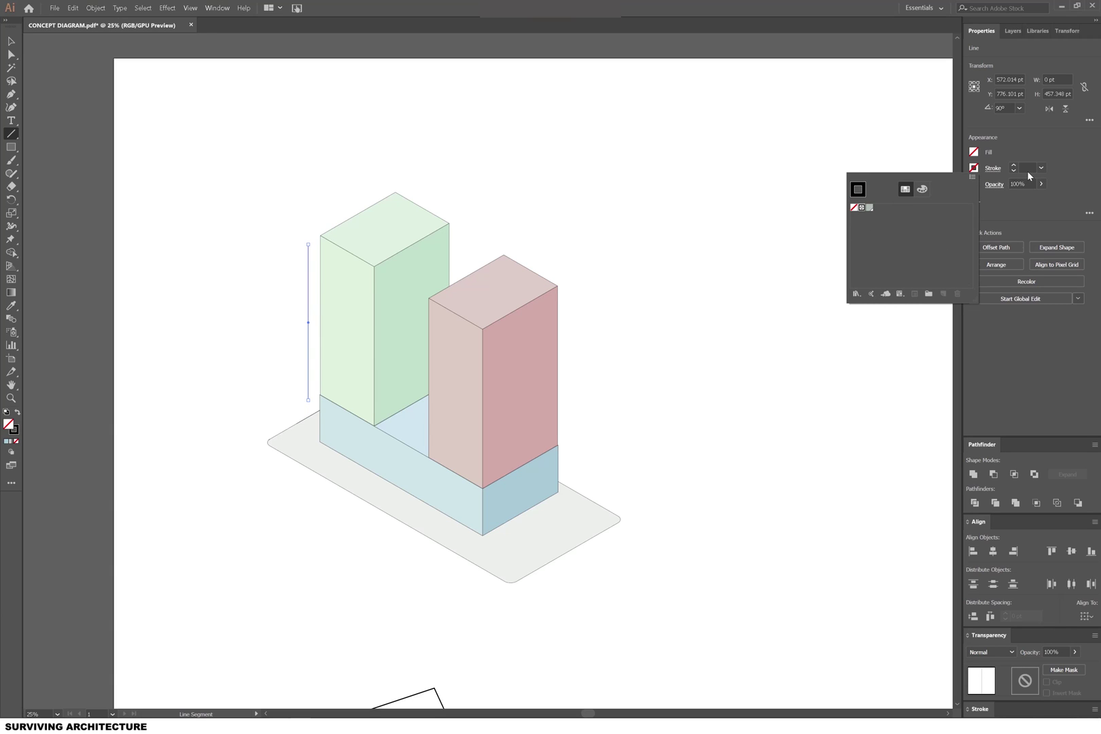
pyautogui.click(1037, 176)
pyautogui.click(10, 40)
pyautogui.scroll(-3, 252, 254)
# Add arrowheads to both the start and end of the line.
pyautogui.click(1059, 31)
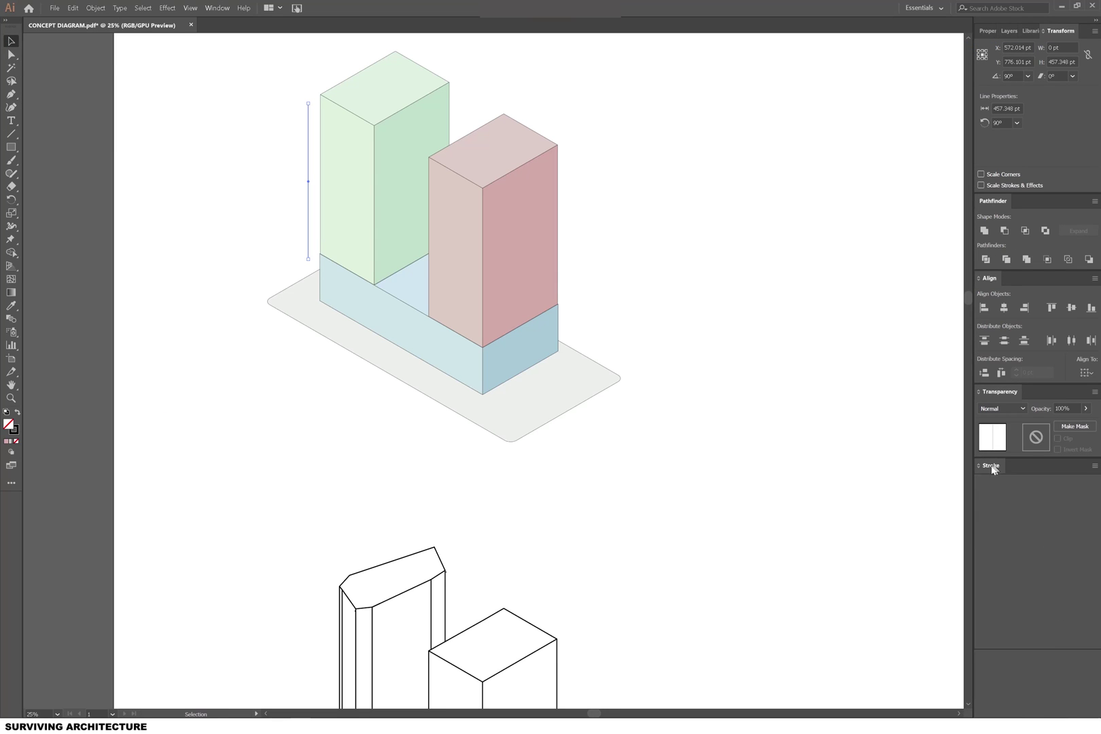
pyautogui.click(992, 466)
pyautogui.click(1036, 588)
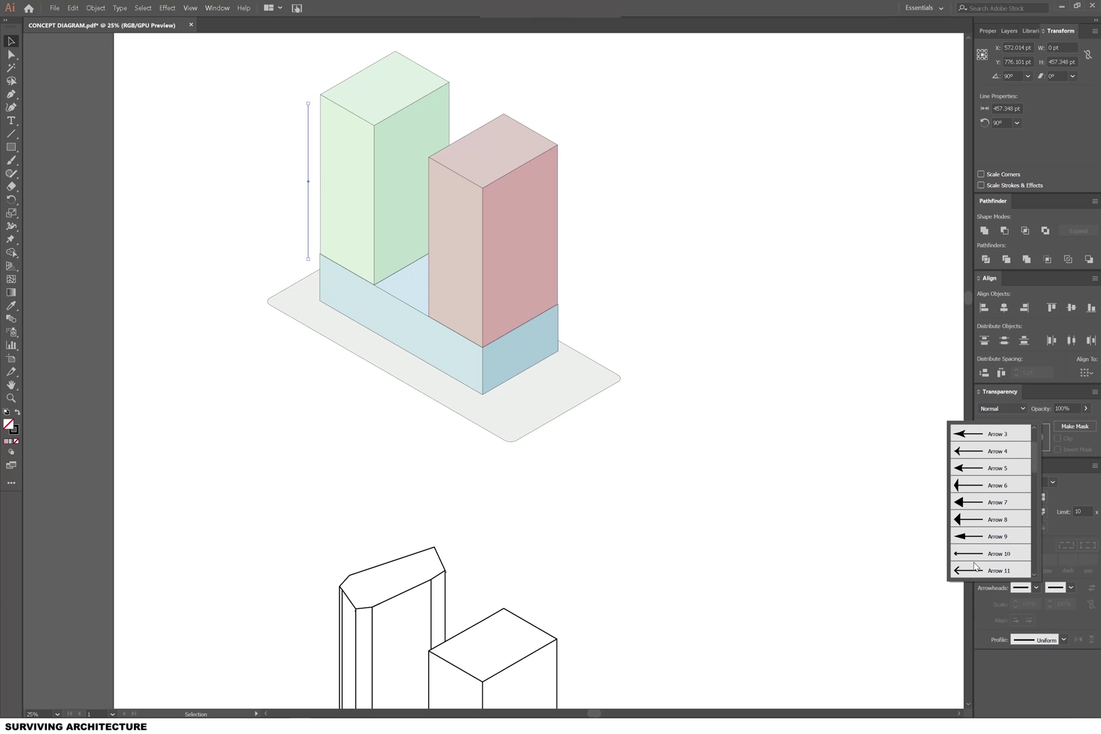
pyautogui.scroll(-5, 974, 565)
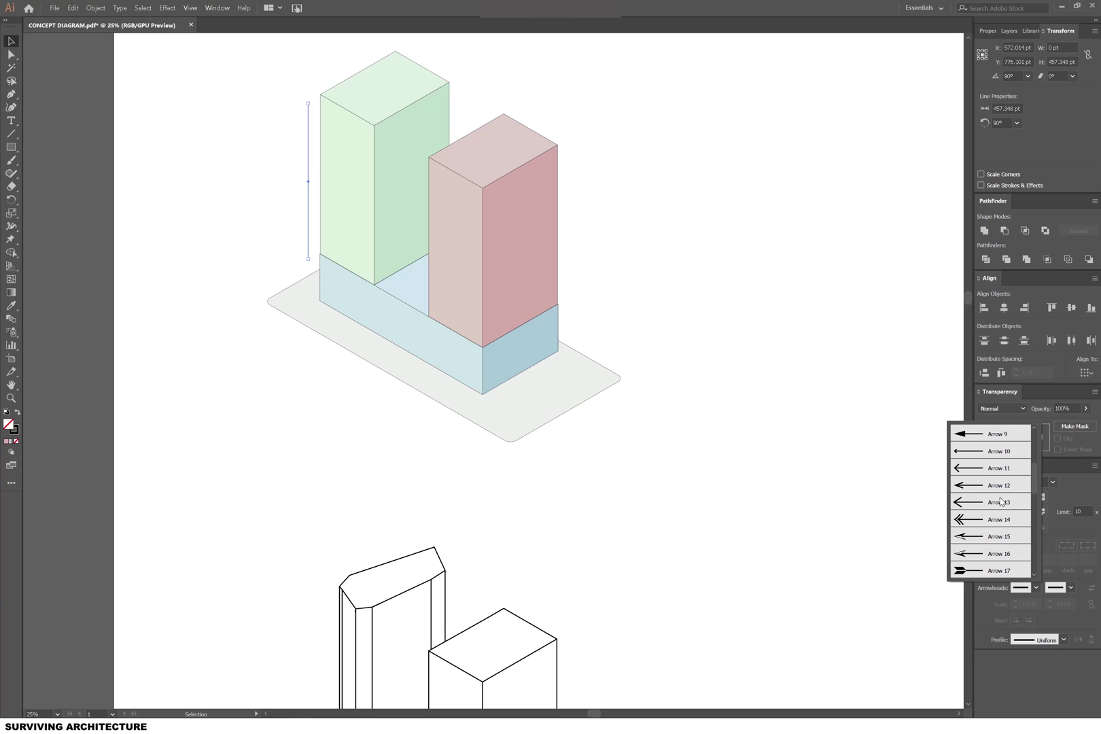
pyautogui.scroll(-2, 1000, 502)
pyautogui.scroll(-2, 991, 486)
pyautogui.scroll(-2, 991, 486)
pyautogui.scroll(-2, 991, 486)
pyautogui.scroll(-2, 990, 486)
pyautogui.scroll(4, 991, 486)
pyautogui.scroll(4, 985, 477)
pyautogui.scroll(1, 971, 464)
pyautogui.click(968, 470)
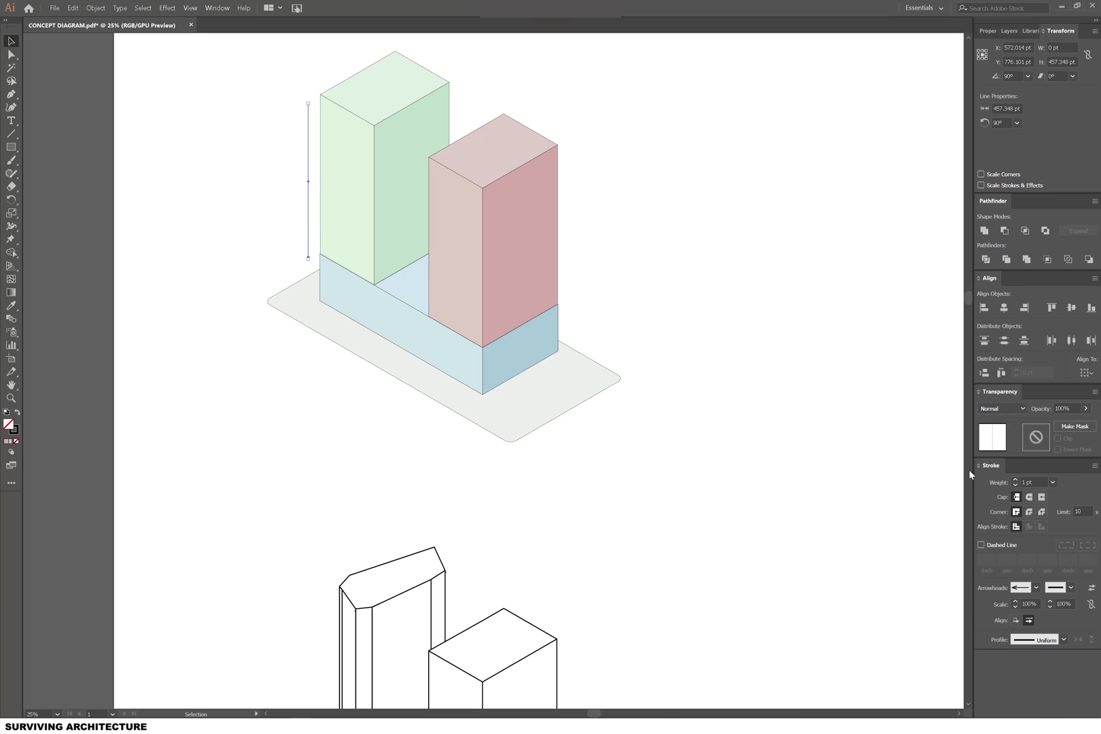
pyautogui.scroll(2, 1029, 603)
pyautogui.click(1036, 588)
pyautogui.click(1046, 490)
# Increase the arrow's stroke weight to 4 pt.
pyautogui.click(1052, 482)
pyautogui.click(1064, 266)
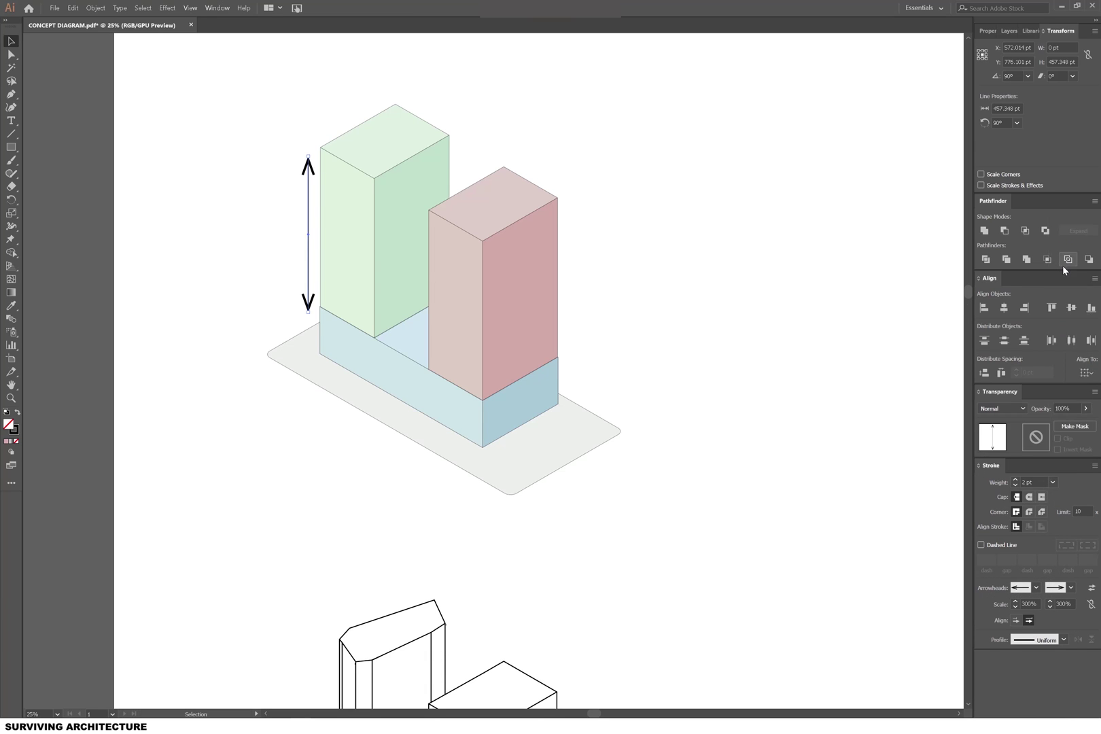
pyautogui.click(1051, 482)
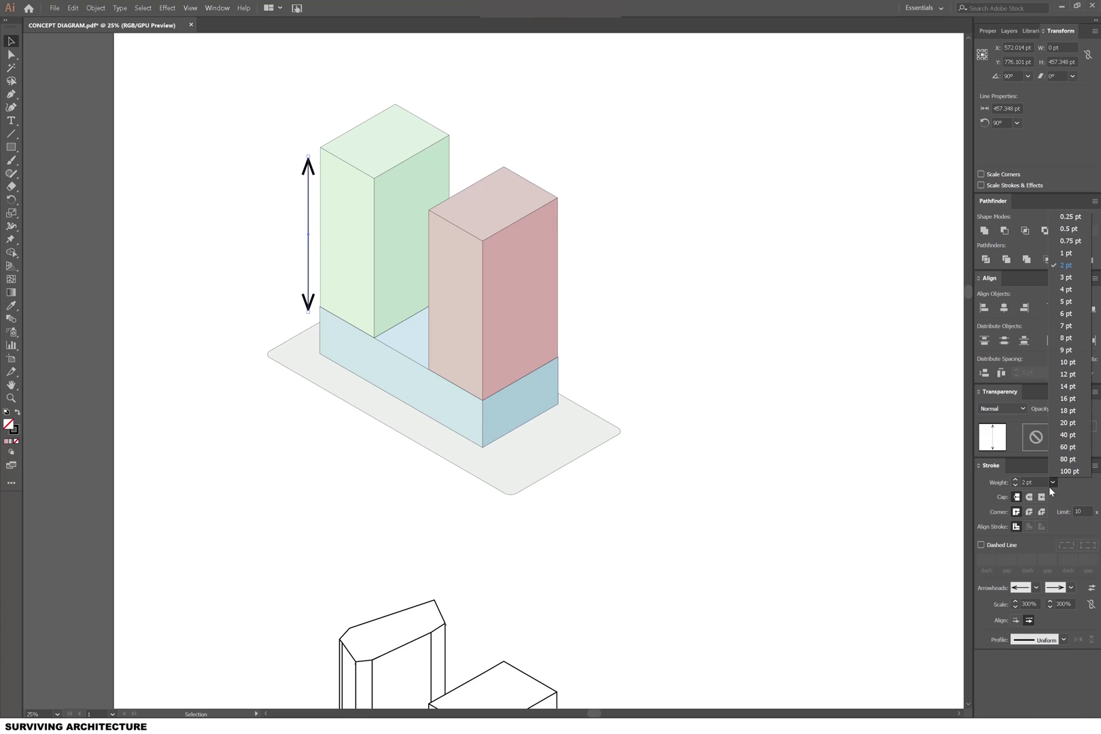
pyautogui.click(1065, 292)
# Inside the block group, select the red, blue and green block faces.
pyautogui.click(813, 532)
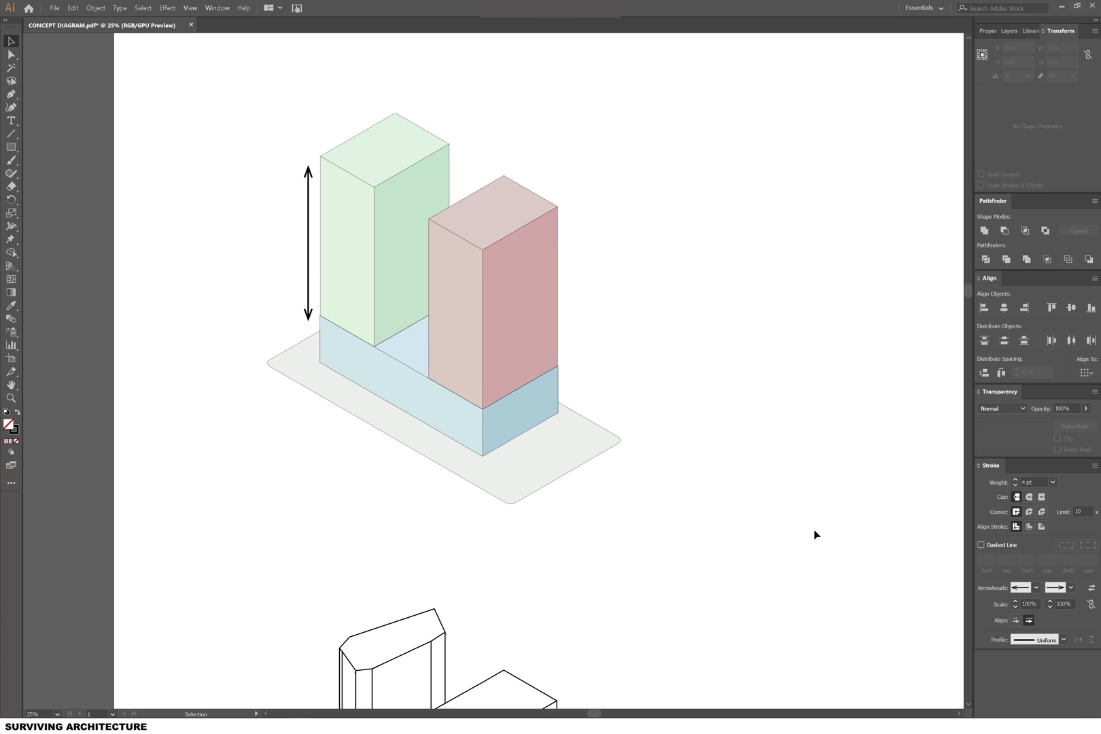
pyautogui.doubleClick(547, 422)
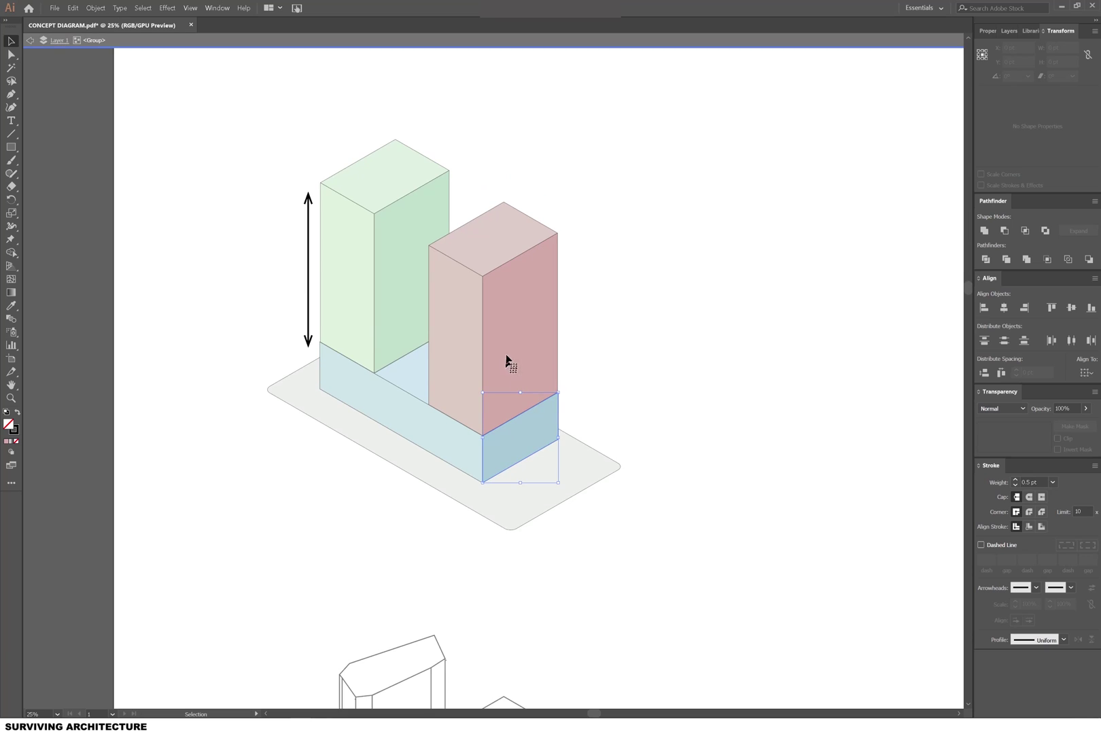
pyautogui.keyDown('shift'); pyautogui.click(479, 243); pyautogui.keyUp('shift')
pyautogui.keyDown('shift'); pyautogui.click(401, 373); pyautogui.keyUp('shift')
pyautogui.keyDown('shift'); pyautogui.click(401, 312); pyautogui.keyUp('shift')
pyautogui.keyDown('shift'); pyautogui.click(361, 188); pyautogui.keyUp('shift')
# Copy the blocks, paste them in front, and unite them into one shape.
pyautogui.press('a')
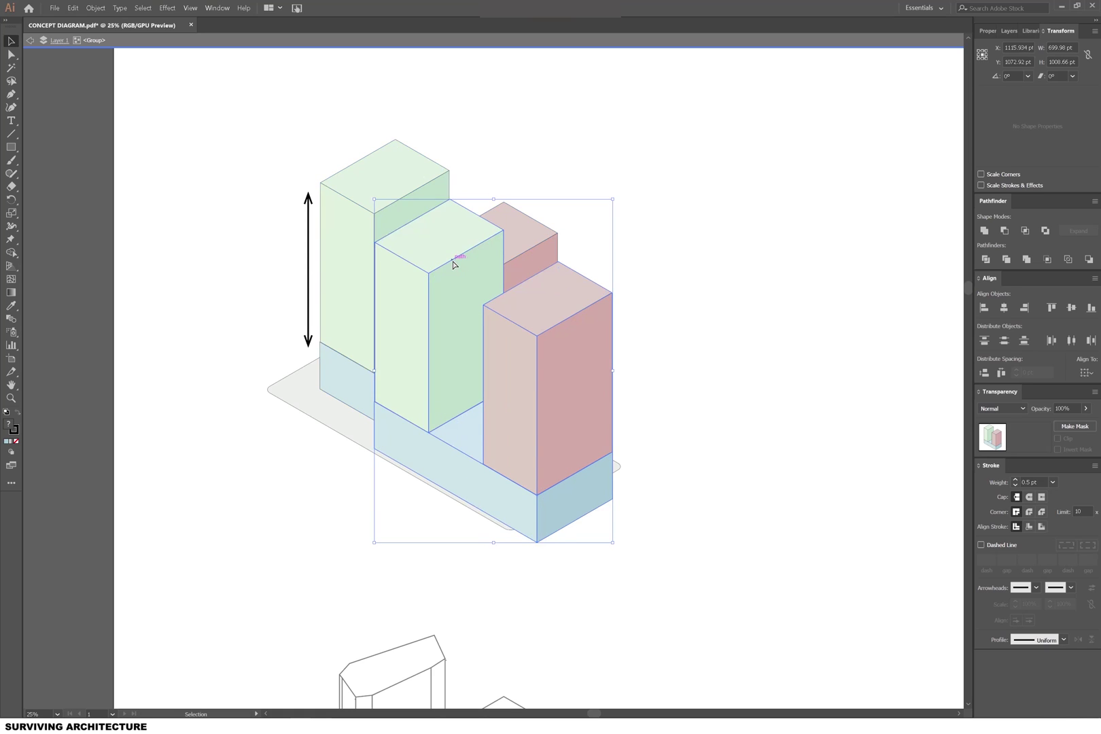
pyautogui.keyDown('shift'); pyautogui.click(453, 263); pyautogui.keyUp('shift')
pyautogui.press('v')
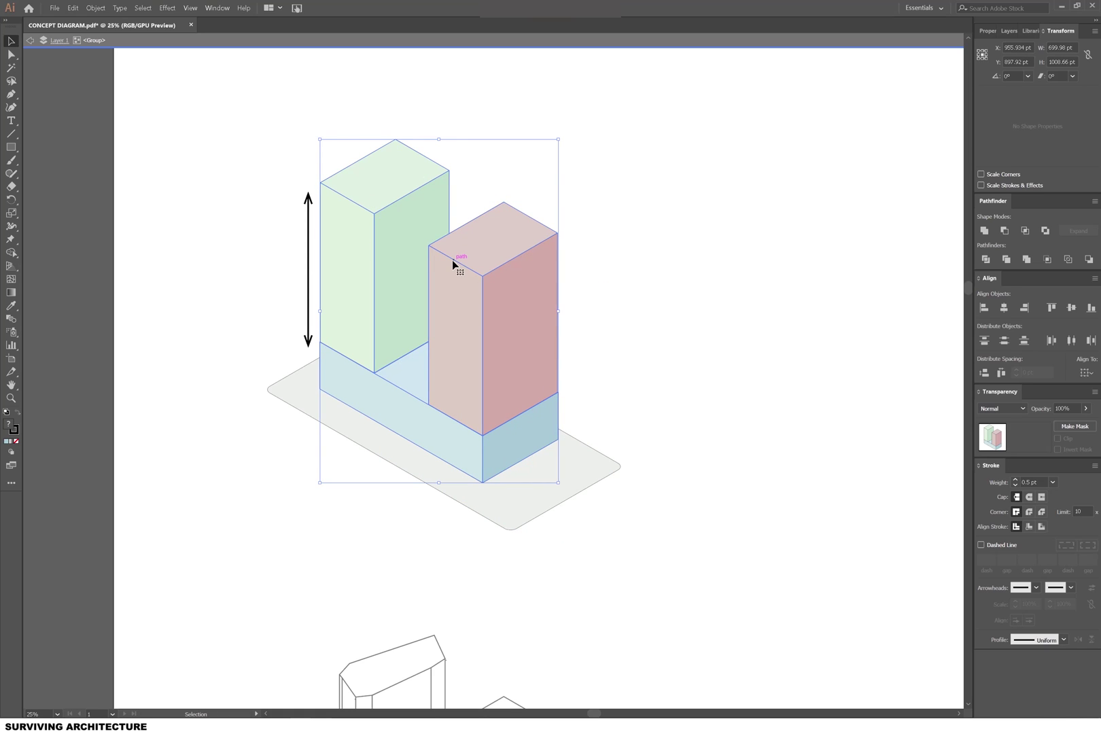
pyautogui.click(985, 231)
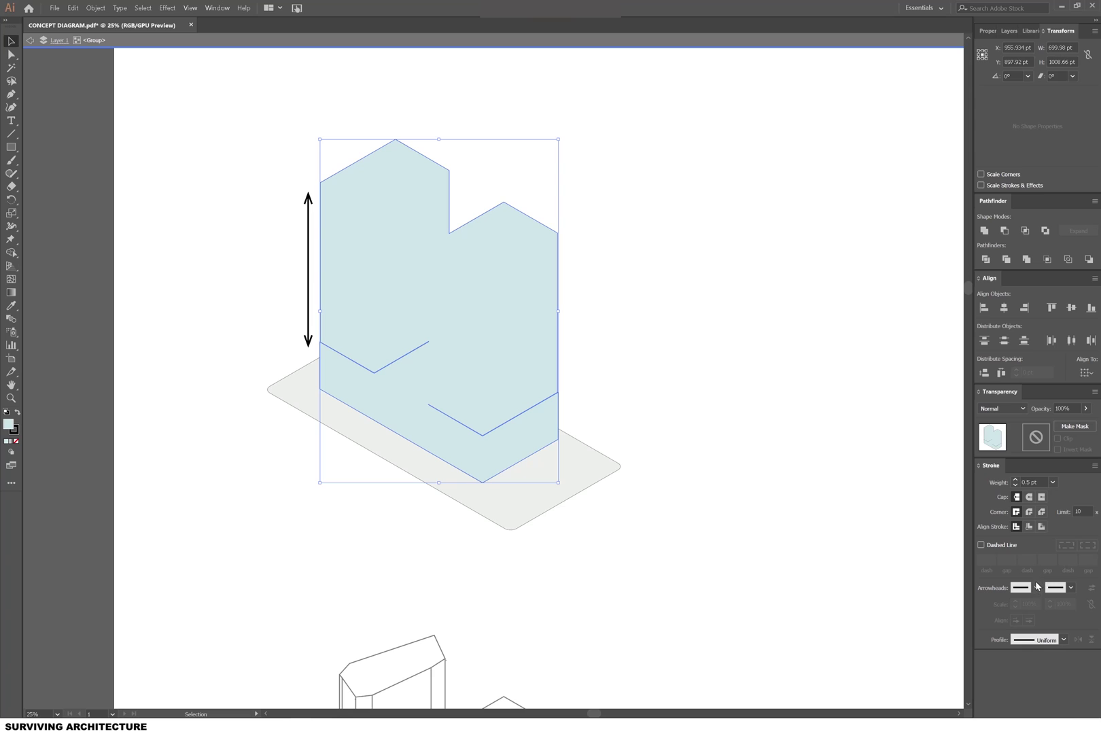
# Set the merged silhouette's outline weight to 5 pt.
pyautogui.click(1052, 482)
pyautogui.click(1065, 355)
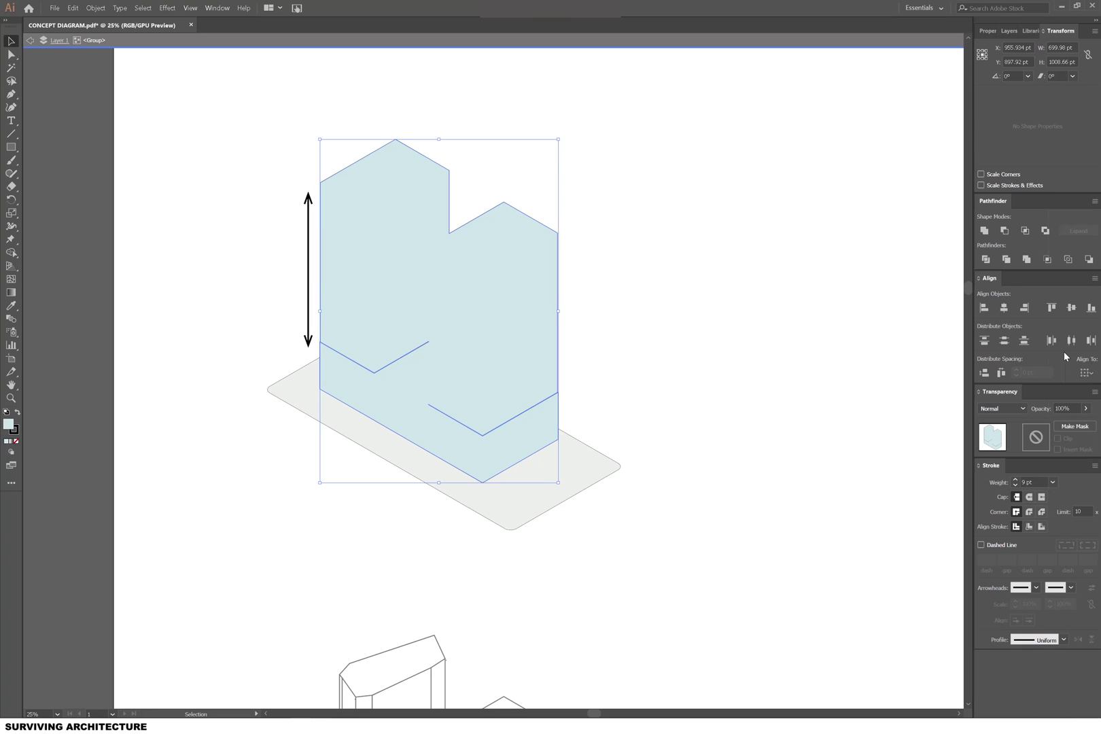
pyautogui.click(1051, 482)
pyautogui.click(1066, 309)
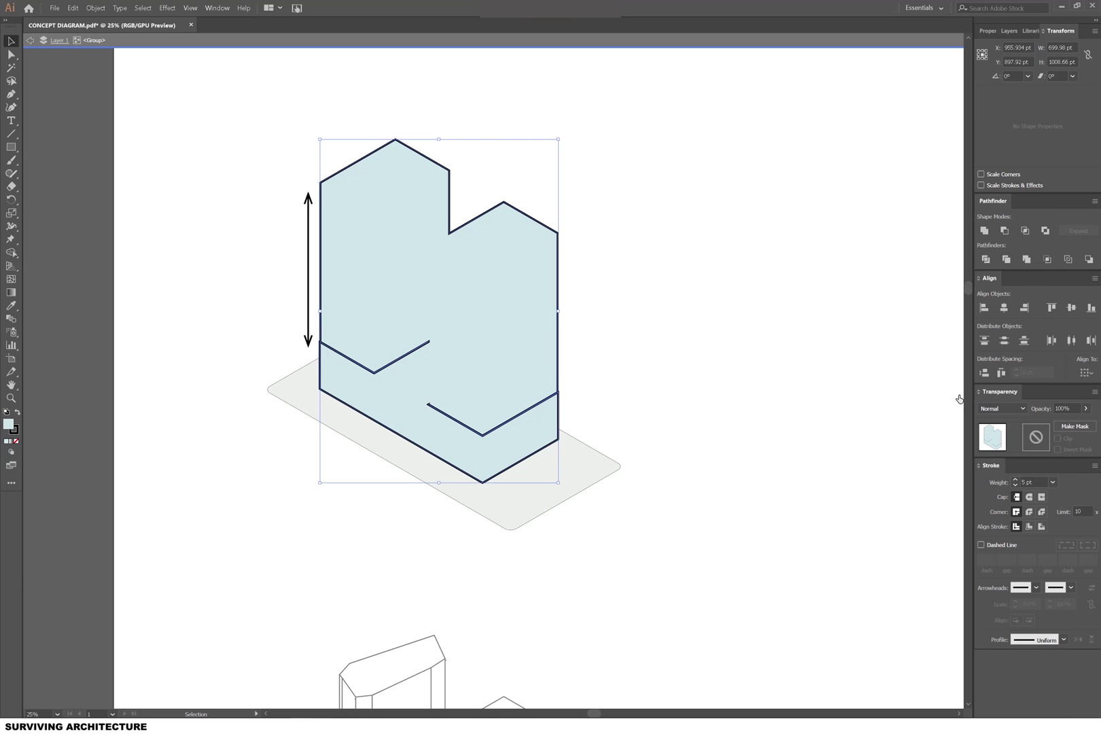
# Move the silhouette aside and delete its notch corner segments with Direct Selection.
pyautogui.press('a')
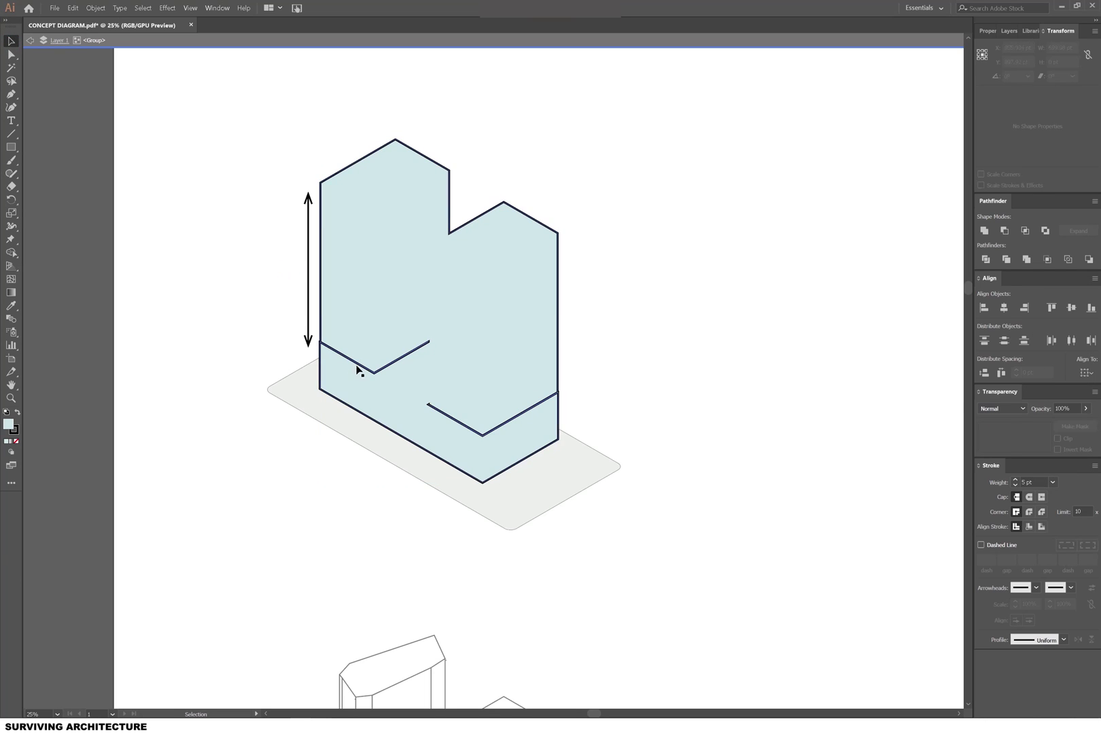
pyautogui.click(359, 364)
pyautogui.moveTo(430, 343); pyautogui.dragTo(745, 357)
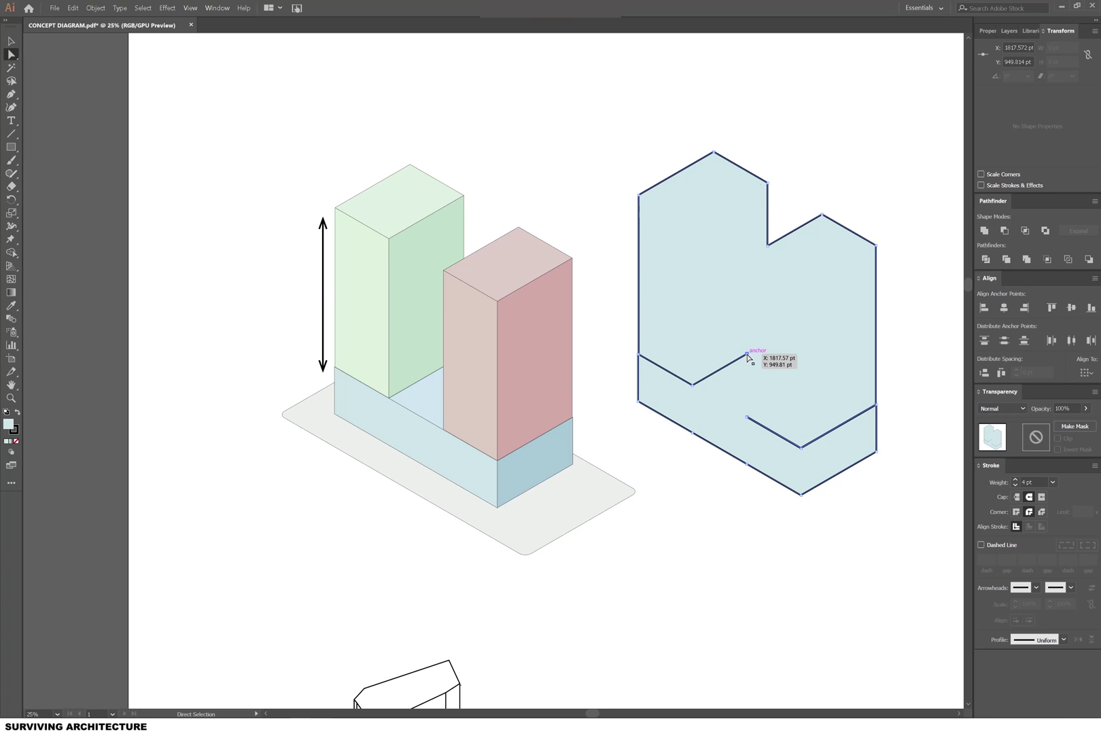
pyautogui.moveTo(746, 354); pyautogui.dragTo(692, 386)
pyautogui.press('Delete')
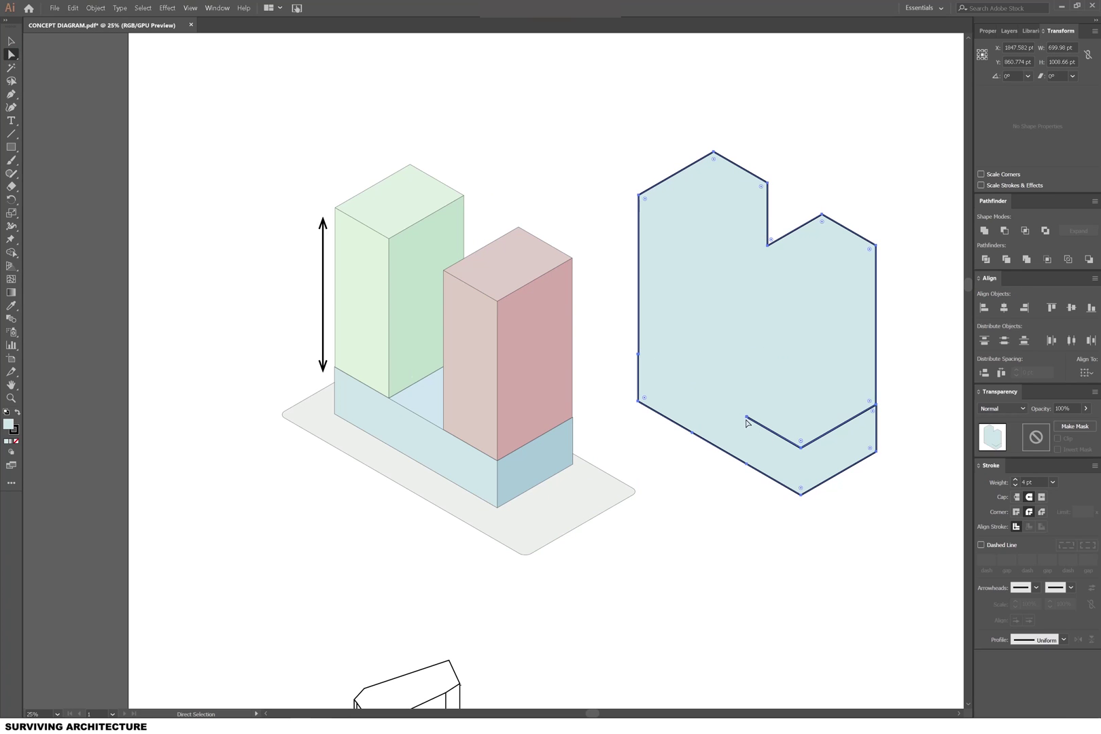
pyautogui.click(801, 442)
pyautogui.press('Delete')
# Select all the silhouette's anchor points and set its fill to None.
pyautogui.hotkey('ctrl', 'shift', 'a')
pyautogui.moveTo(885, 416); pyautogui.dragTo(885, 423)
pyautogui.moveTo(903, 483); pyautogui.dragTo(634, 135)
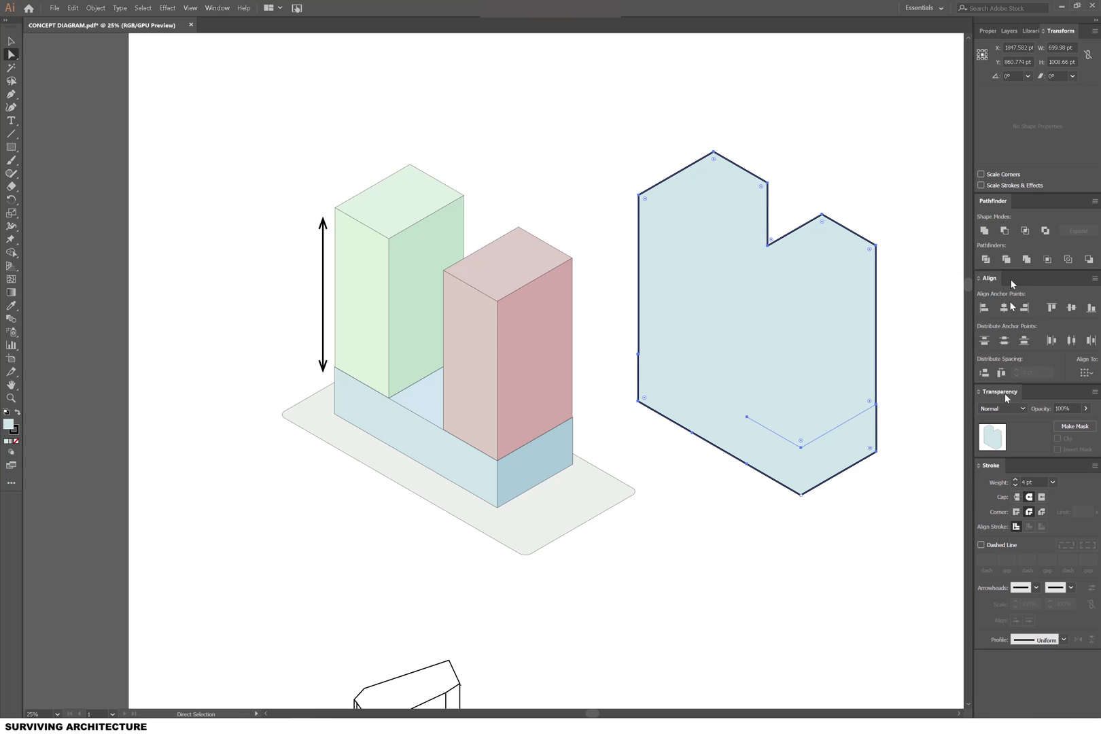
pyautogui.click(988, 32)
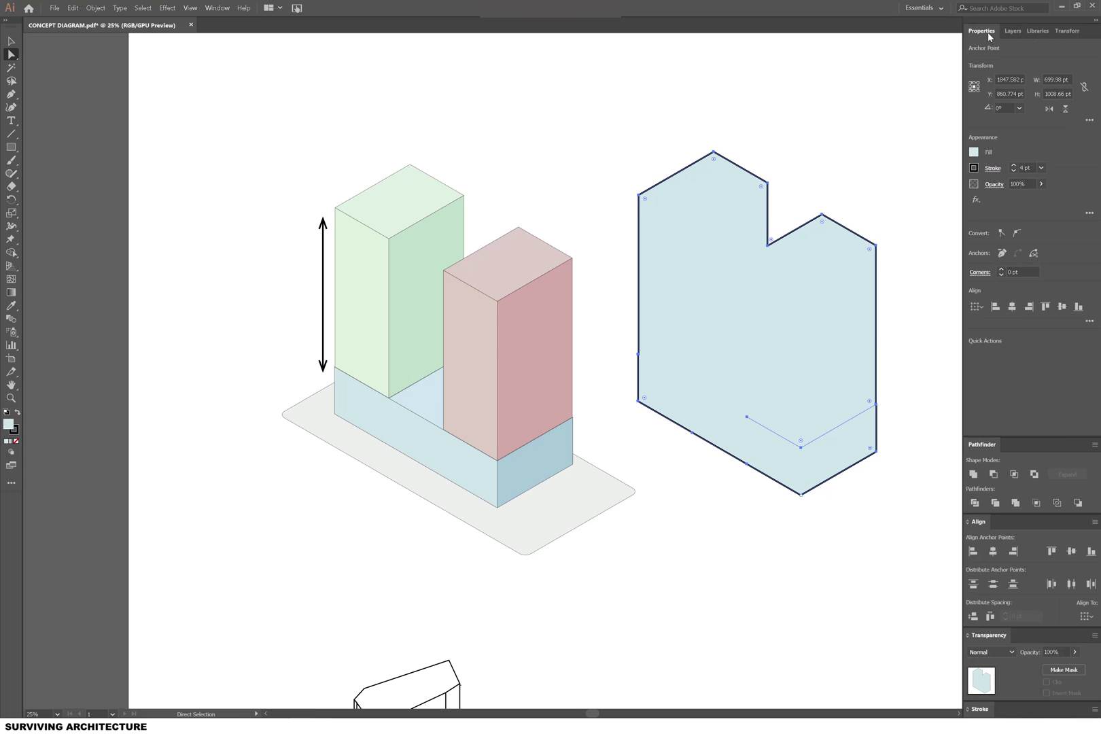
pyautogui.click(974, 153)
pyautogui.click(854, 192)
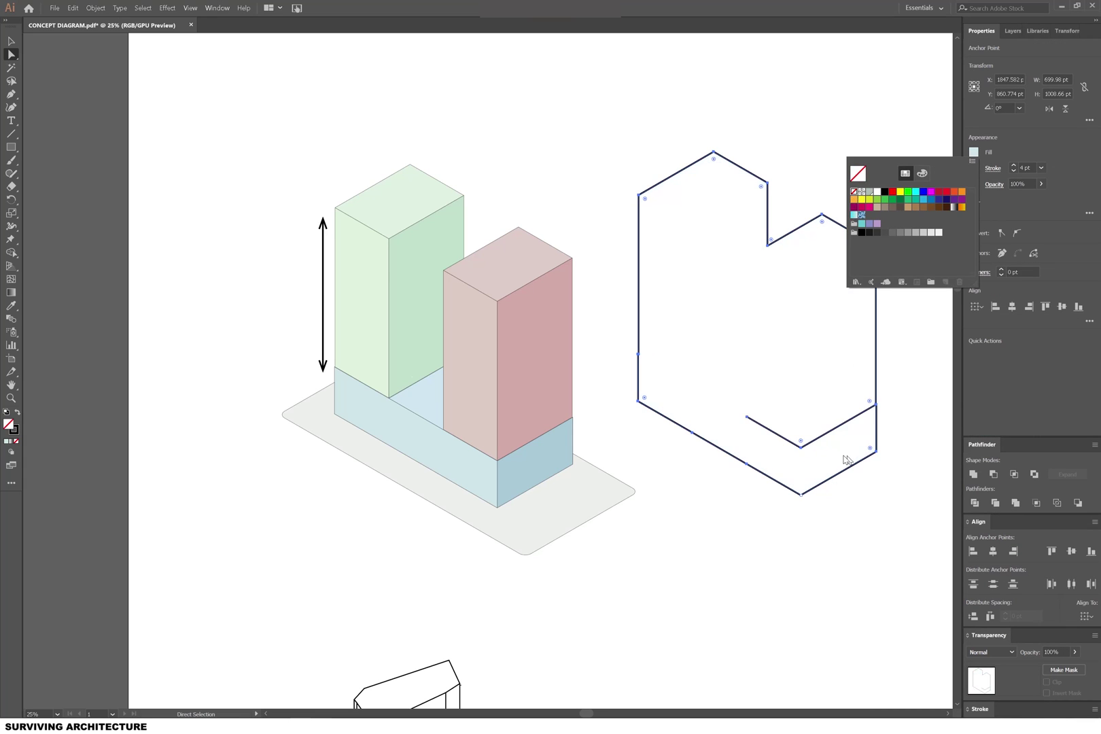
pyautogui.click(823, 531)
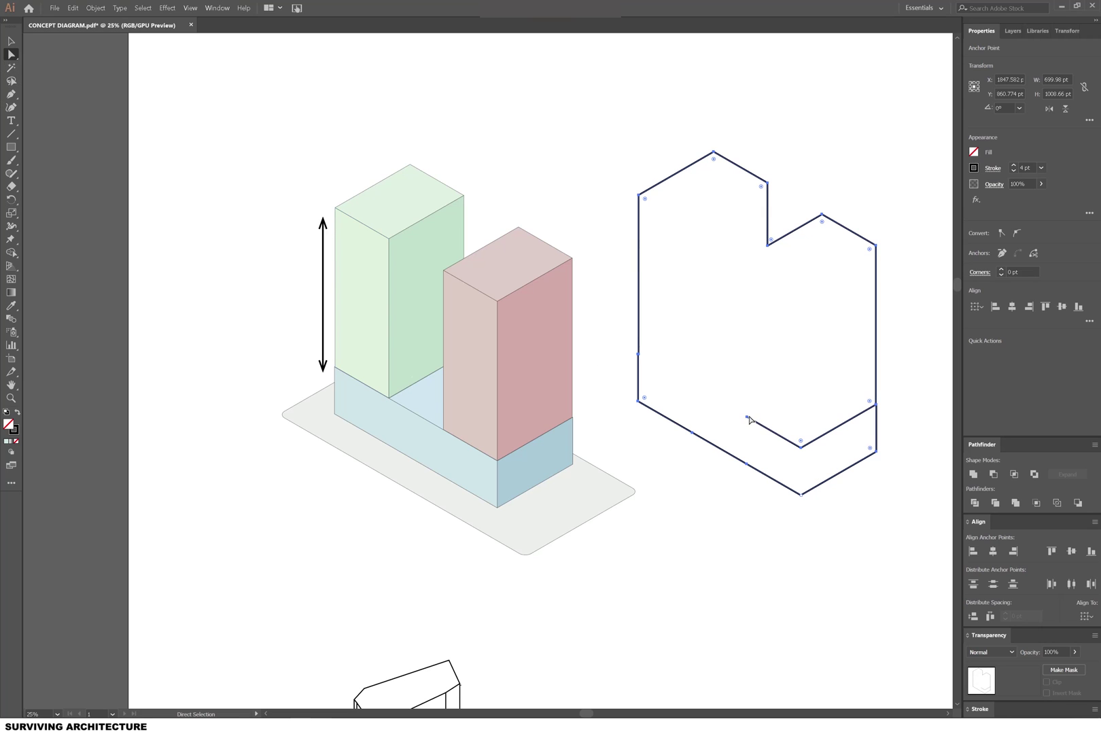
# Delete the stray inner segments of the outline.
pyautogui.click(748, 418)
pyautogui.press('Delete')
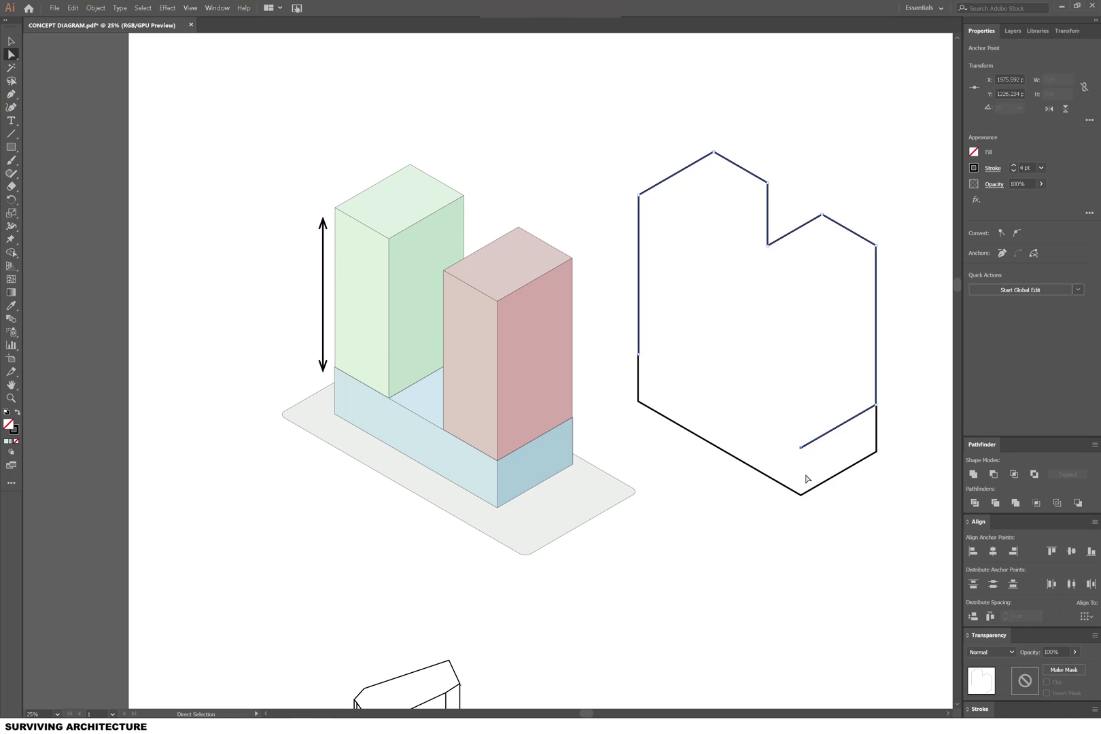
pyautogui.press('Delete')
# Move the outline onto the upper massing drawing's silhouette.
pyautogui.click(713, 306)
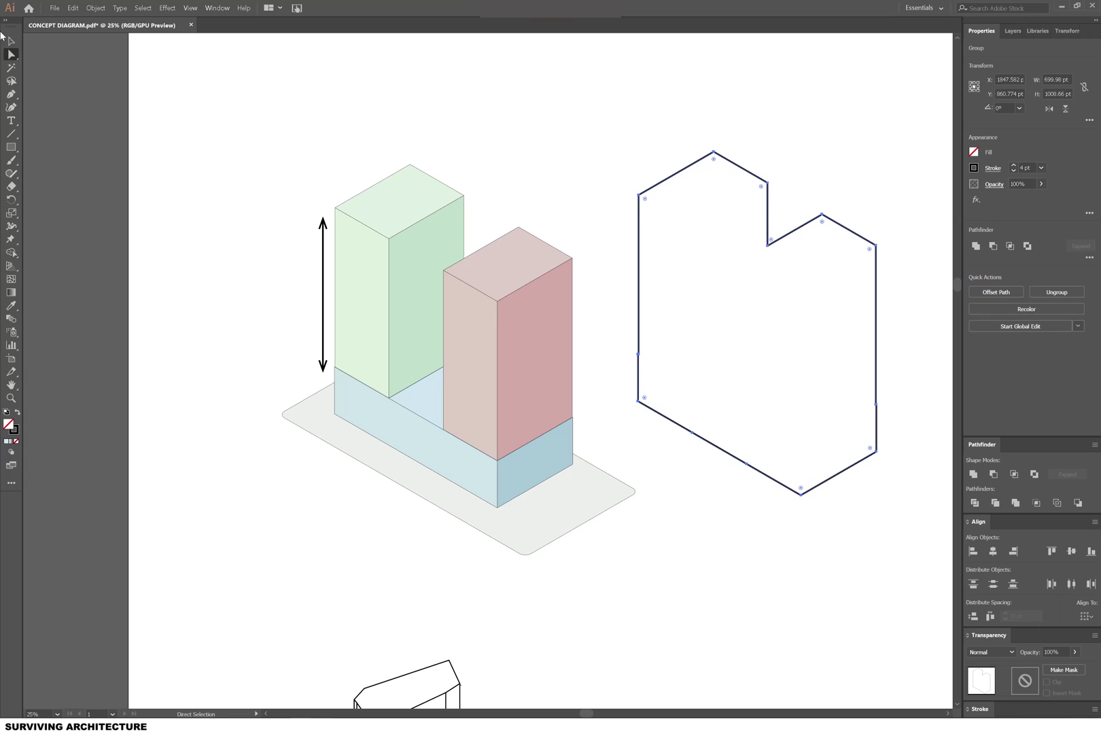
pyautogui.press('v')
pyautogui.click(732, 164)
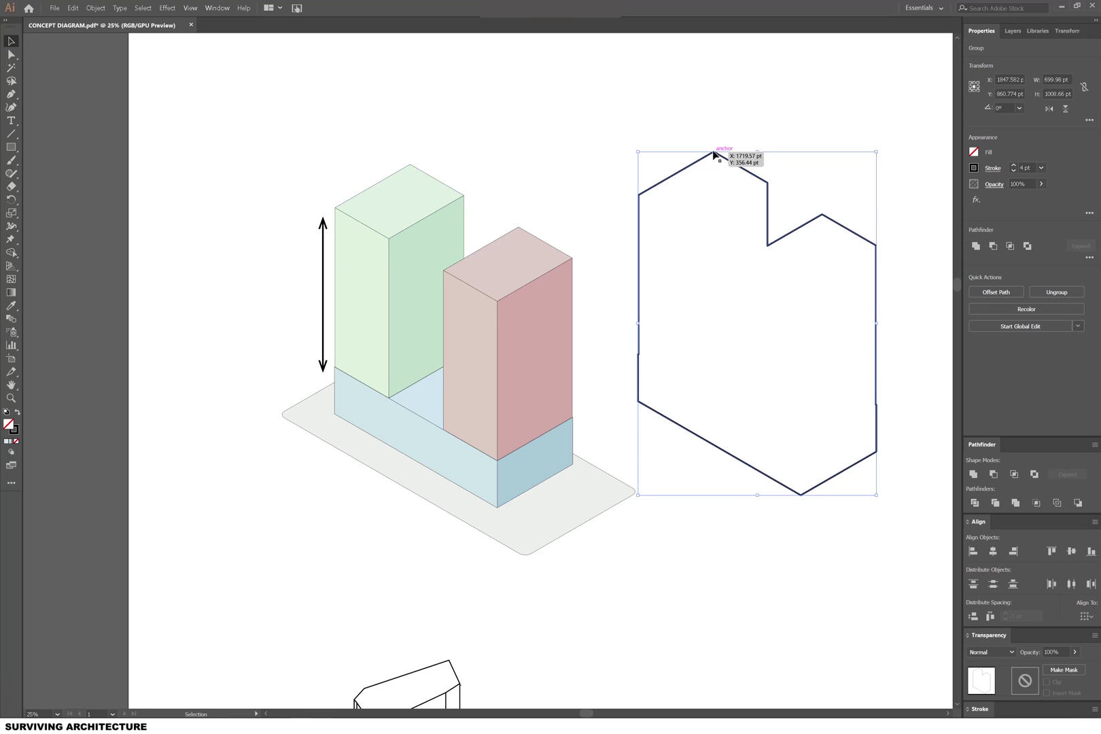
pyautogui.moveTo(712, 155); pyautogui.dragTo(412, 168)
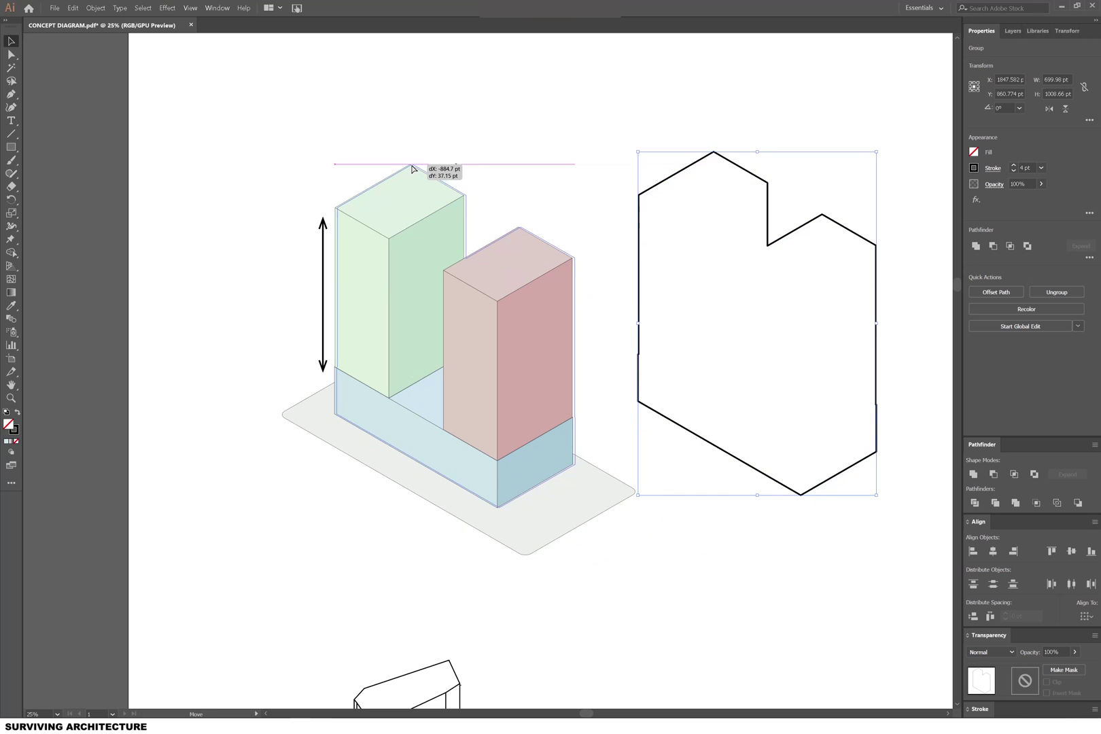
pyautogui.moveTo(521, 293); pyautogui.dragTo(521, 292)
pyautogui.click(632, 344)
pyautogui.click(465, 202)
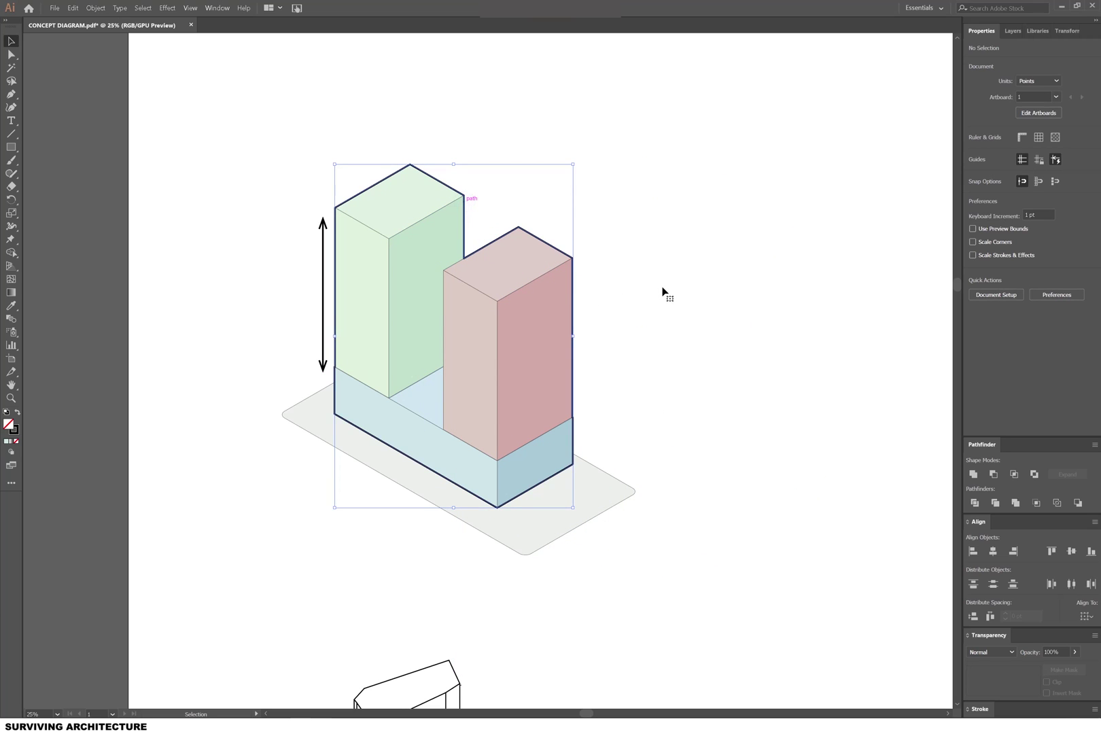
# Select all the paths of the lower building drawing.
pyautogui.click(197, 127)
pyautogui.scroll(-2, 197, 127)
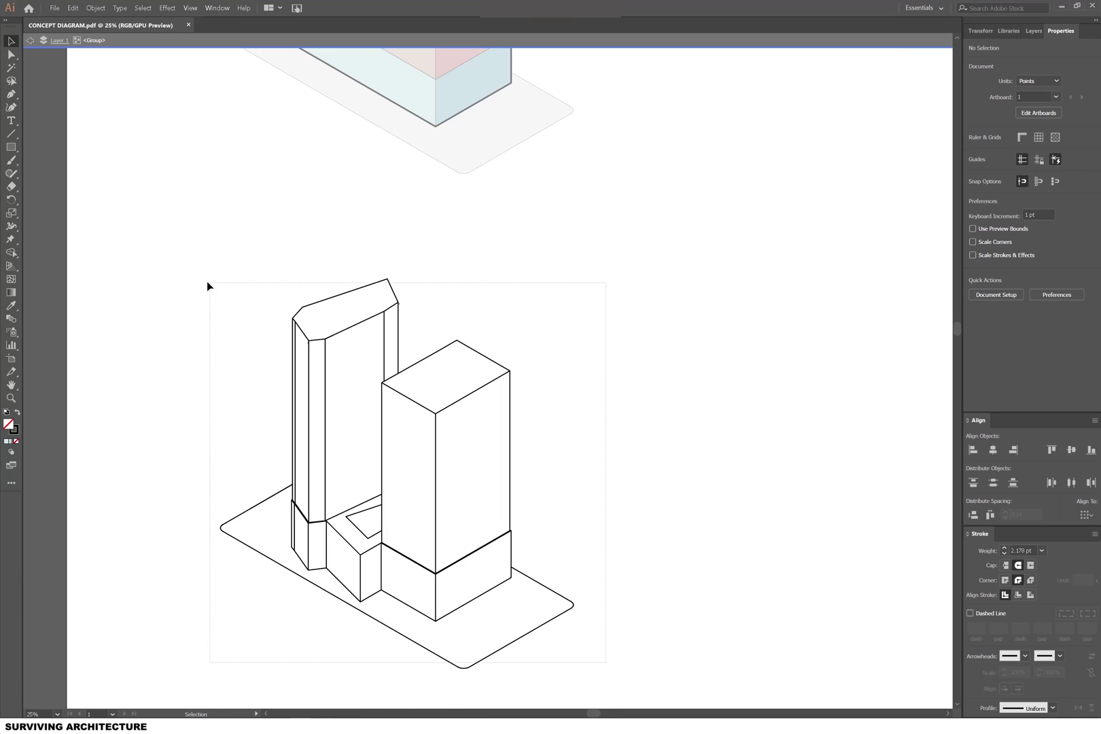
pyautogui.click(207, 286)
pyautogui.click(238, 375)
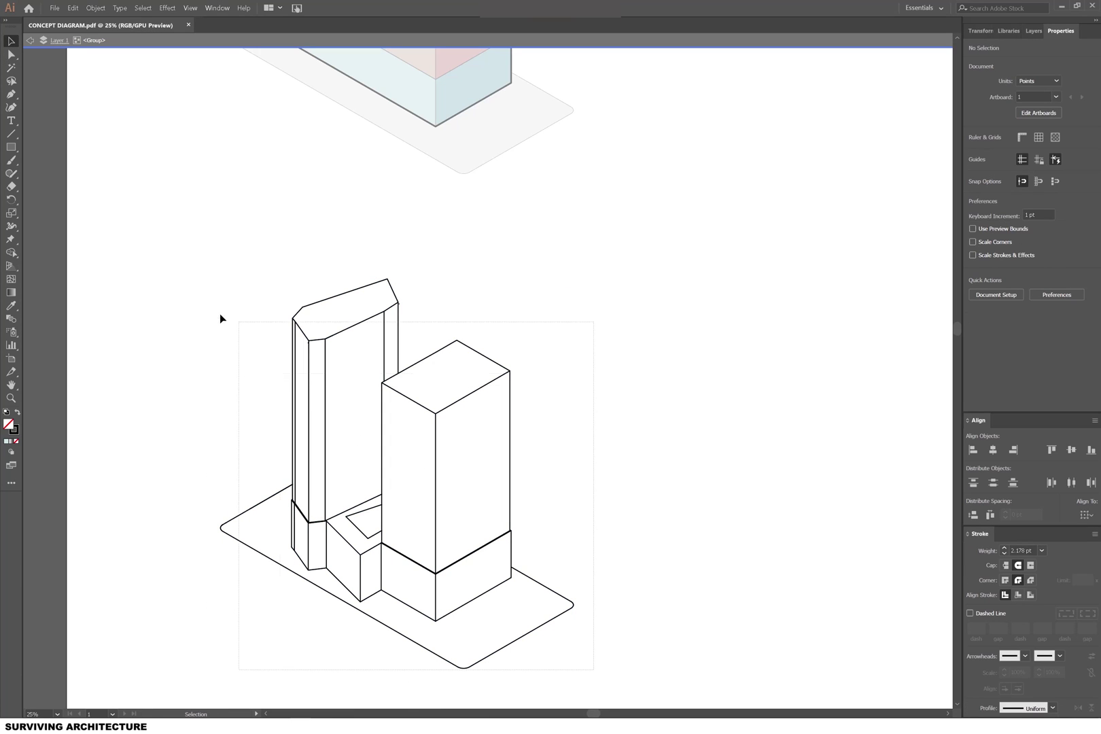
pyautogui.moveTo(185, 281); pyautogui.dragTo(185, 277)
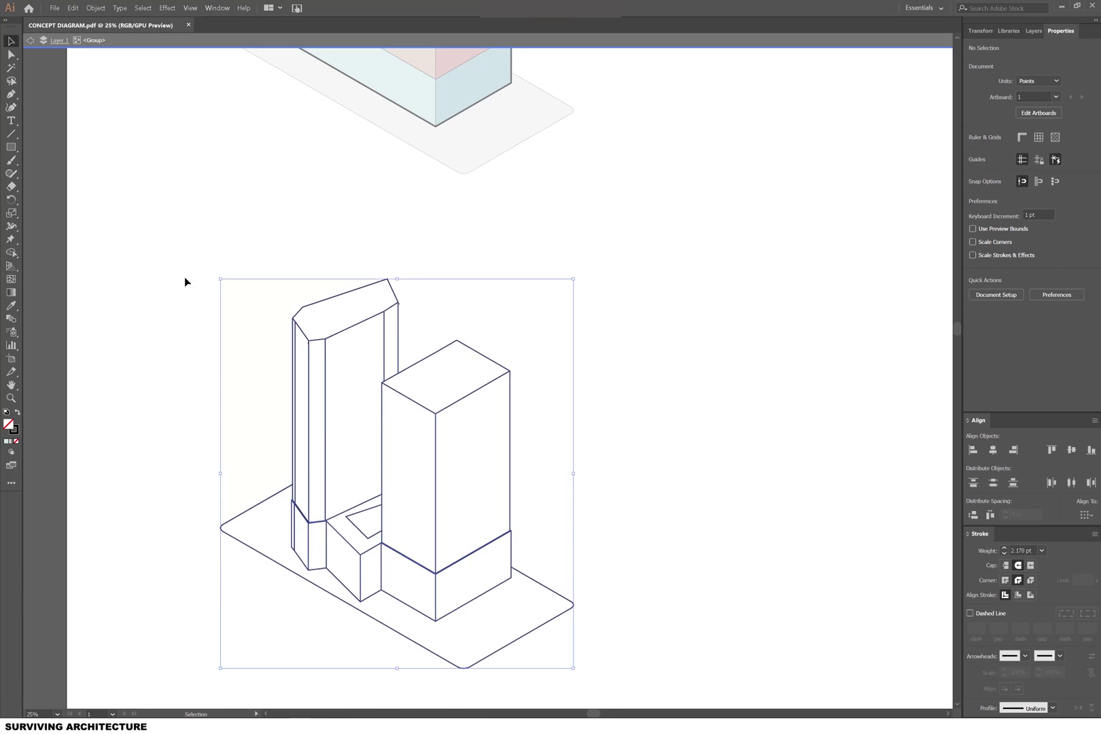
# Use Shape Builder to turn the lower and left base faces and the next block face into shapes.
pyautogui.click(15, 254)
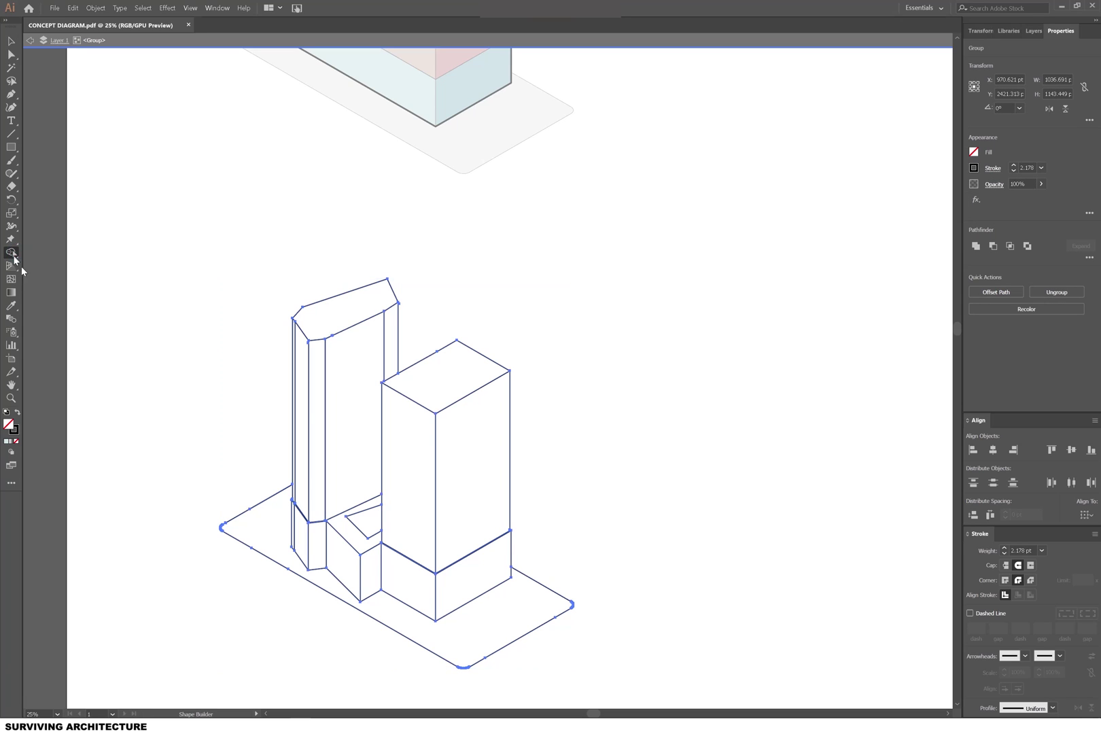
pyautogui.click(294, 534)
pyautogui.click(297, 537)
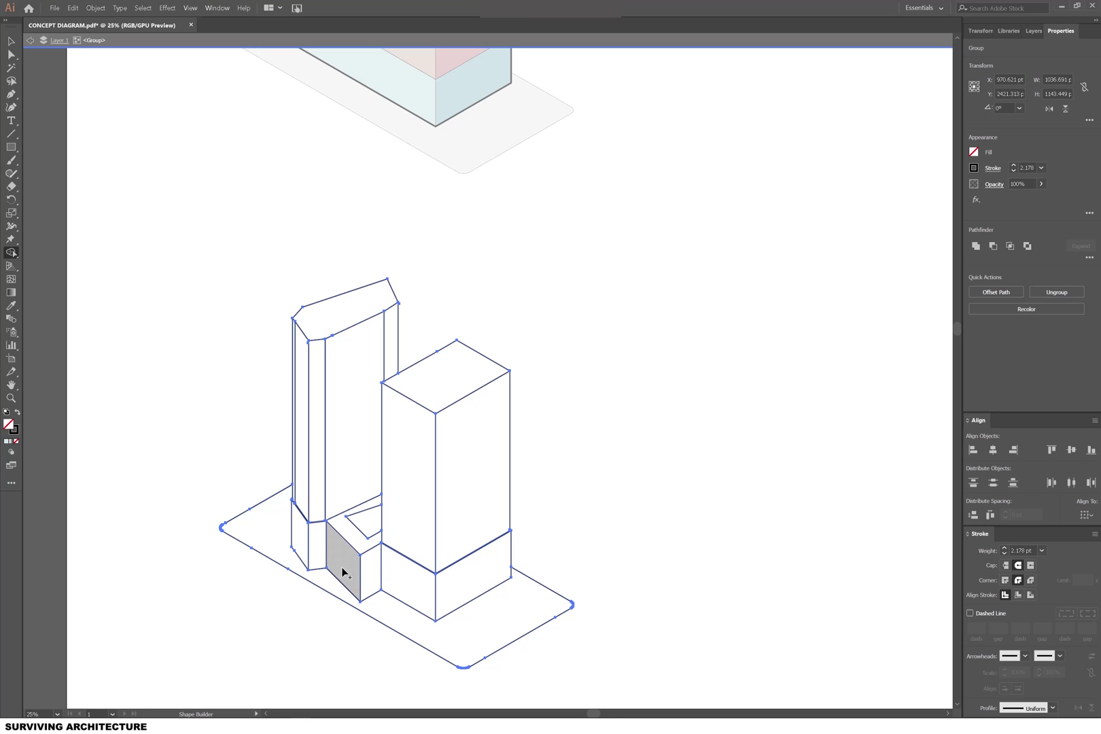
pyautogui.click(372, 574)
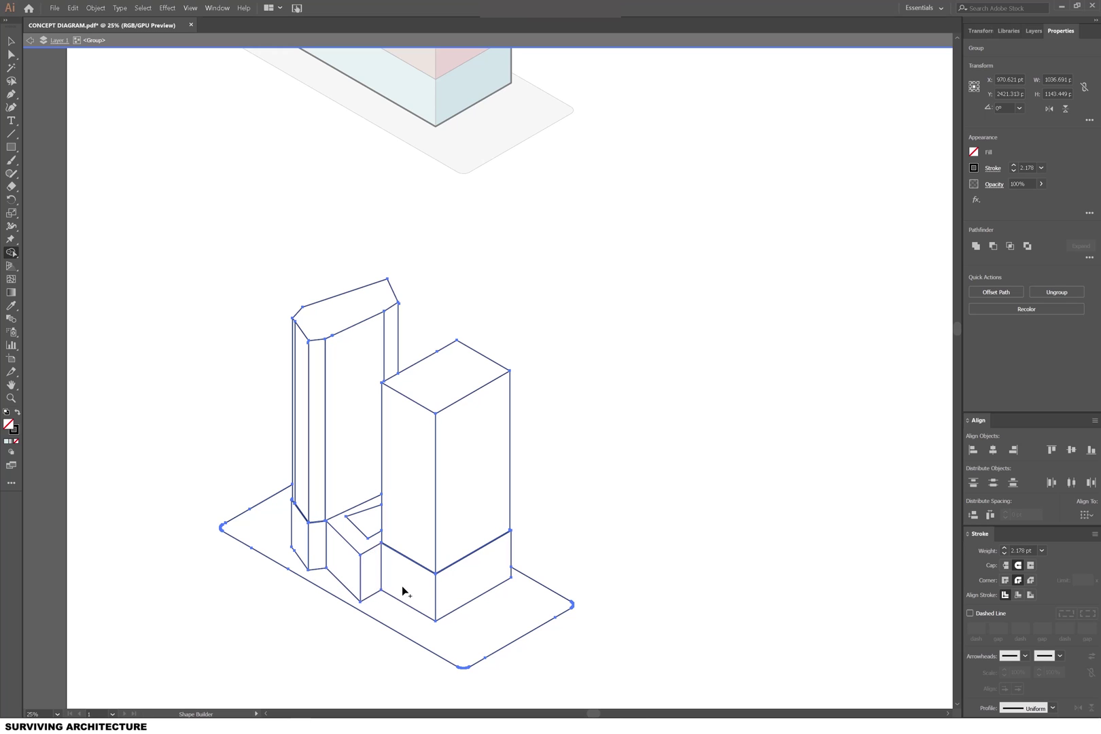
# Fill the tall block's right face with the upper tower's pink.
pyautogui.click(398, 539)
pyautogui.press('v')
pyautogui.click(469, 393)
pyautogui.scroll(1, 470, 215)
pyautogui.press('i')
pyautogui.click(452, 67)
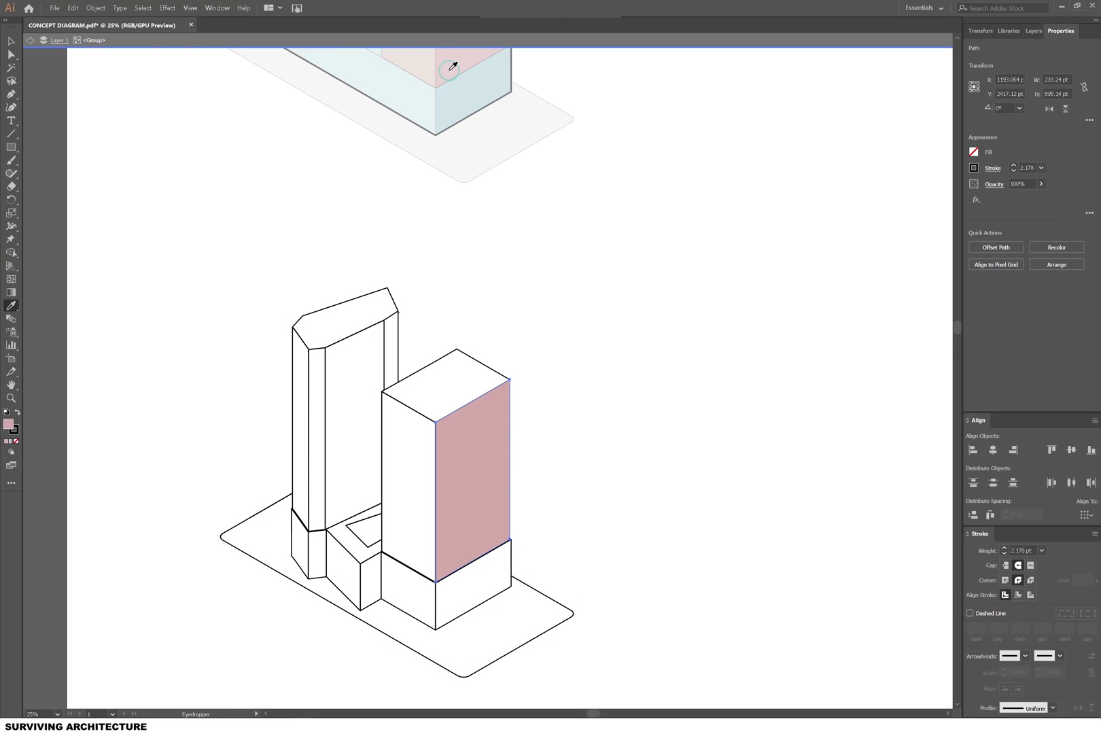
pyautogui.click(11, 47)
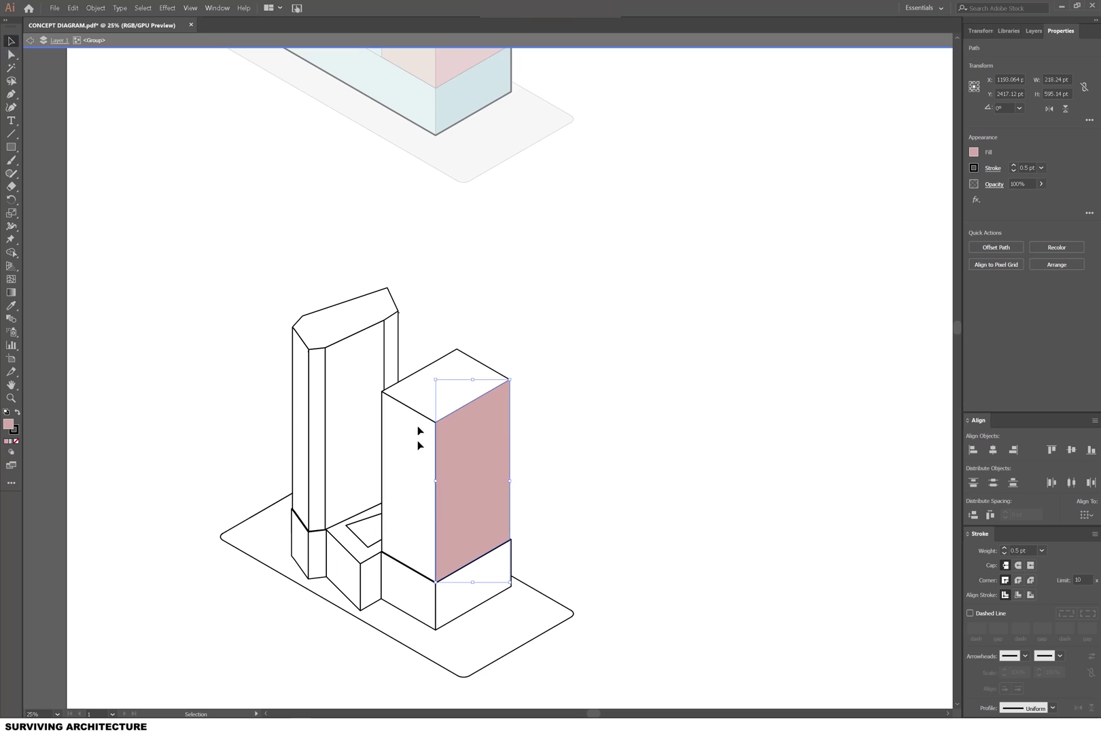
pyautogui.hotkey('ctrl', 'h')
pyautogui.hotkey('ctrl', 'shift', 'a')
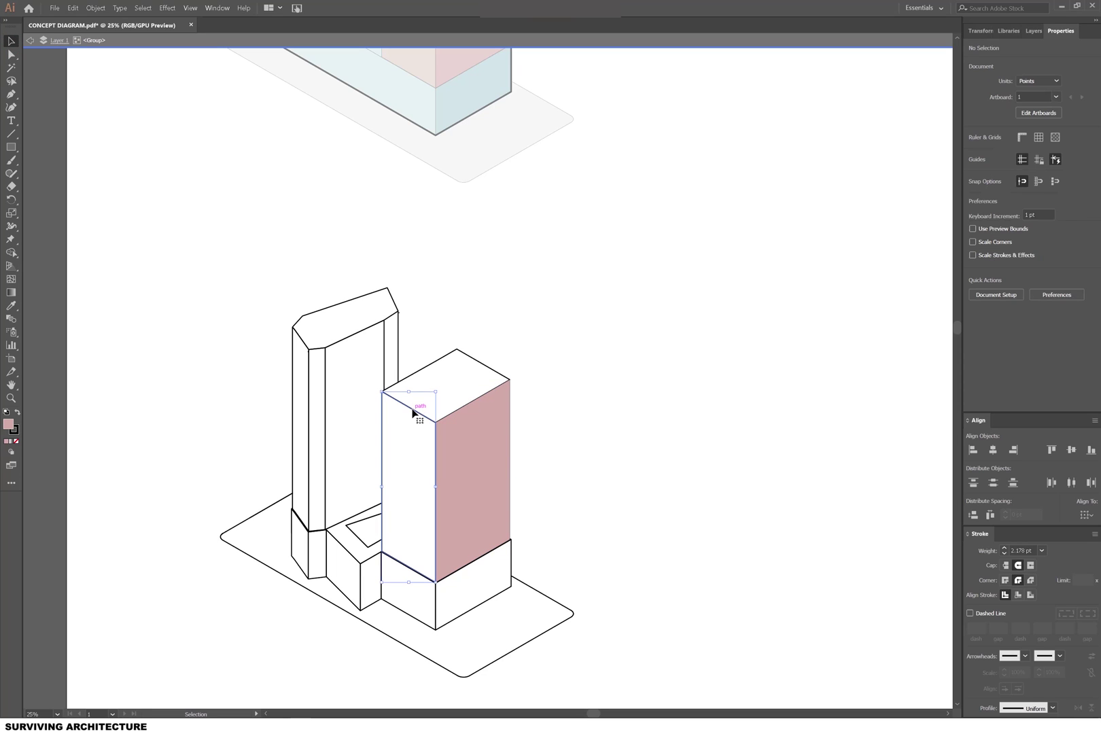
# Give the tall block's left and top faces the upper tower's light pink.
pyautogui.click(424, 342)
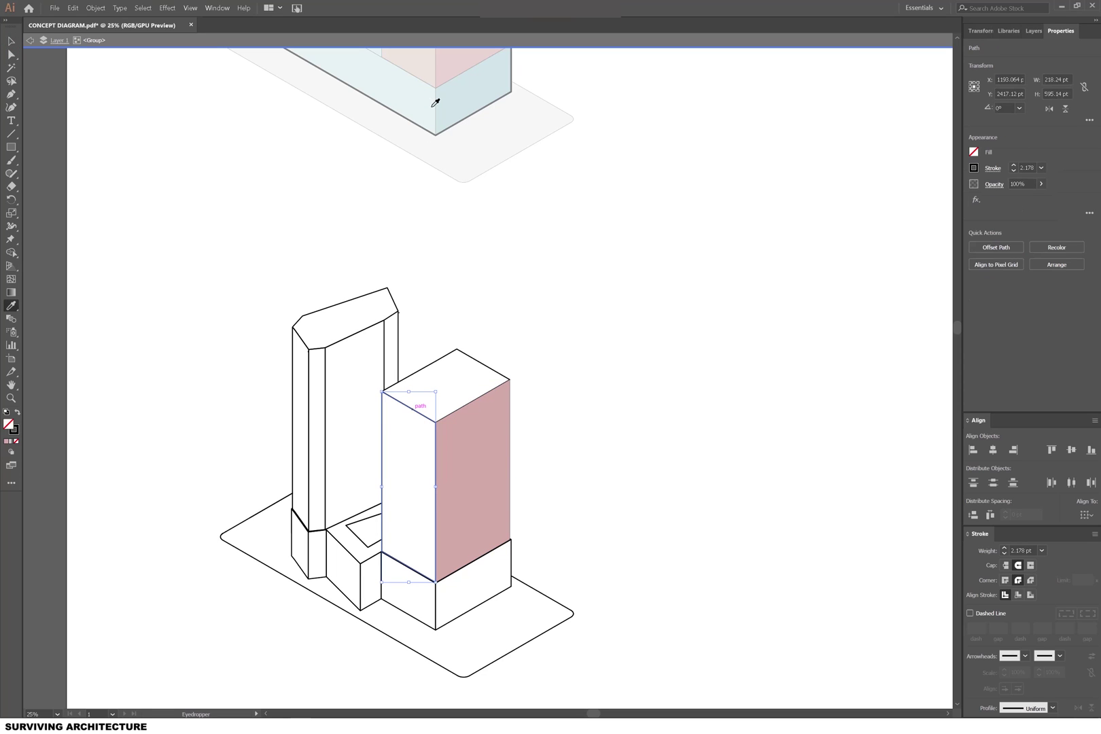
pyautogui.press('i')
pyautogui.click(432, 65)
pyautogui.press('v')
pyautogui.hotkey('ctrl', '-')
pyautogui.click(493, 446)
pyautogui.press('i')
pyautogui.click(433, 73)
pyautogui.press('v')
# Fill the tall block's base faces with the upper podium's light blue.
pyautogui.click(469, 580)
pyautogui.press('i')
pyautogui.click(479, 238)
pyautogui.press('v')
pyautogui.keyDown('shift'); pyautogui.click(418, 570); pyautogui.keyUp('shift')
pyautogui.press('i')
pyautogui.click(454, 251)
pyautogui.scroll(2, 398, 588)
pyautogui.press('v')
# Colour the podium's left and front faces light blue.
pyautogui.click(357, 520)
pyautogui.rightClick(357, 526)
pyautogui.press('Escape')
pyautogui.keyDown('shift'); pyautogui.click(401, 554); pyautogui.keyUp('shift')
pyautogui.scroll(1, 401, 554)
pyautogui.press('i')
pyautogui.click(479, 581)
# Give the podium side faces and the right block's podium the darker blue.
pyautogui.press('v')
pyautogui.click(371, 579)
pyautogui.keyDown('shift'); pyautogui.click(444, 611); pyautogui.keyUp('shift')
pyautogui.click(408, 540)
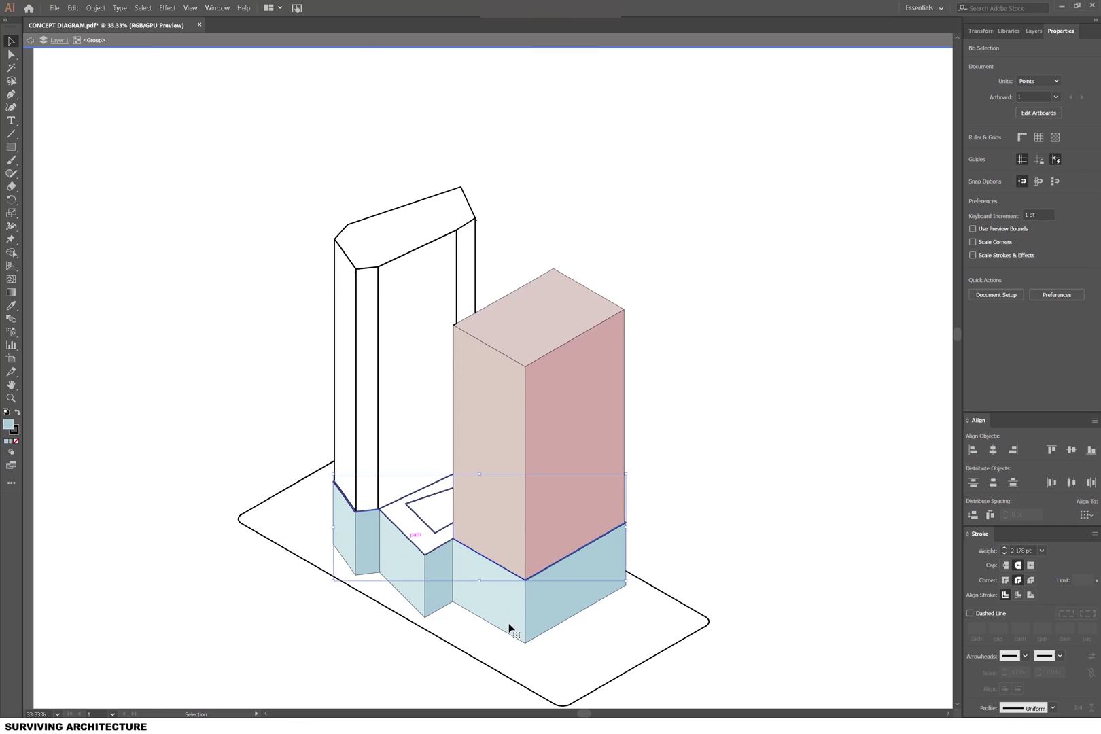
pyautogui.click(508, 626)
pyautogui.scroll(-1, 509, 626)
# Give the small triangular face a blue-grey fill.
pyautogui.click(454, 578)
pyautogui.press('i')
pyautogui.click(558, 606)
pyautogui.click(973, 152)
pyautogui.moveTo(895, 236); pyautogui.dragTo(899, 238)
pyautogui.press('Escape')
pyautogui.scroll(2, 327, 344)
# Fill the tall pillar and its narrow left face with the upper block's green.
pyautogui.press('v')
pyautogui.click(405, 438)
pyautogui.press('i')
pyautogui.scroll(1, 447, 258)
pyautogui.click(413, 91)
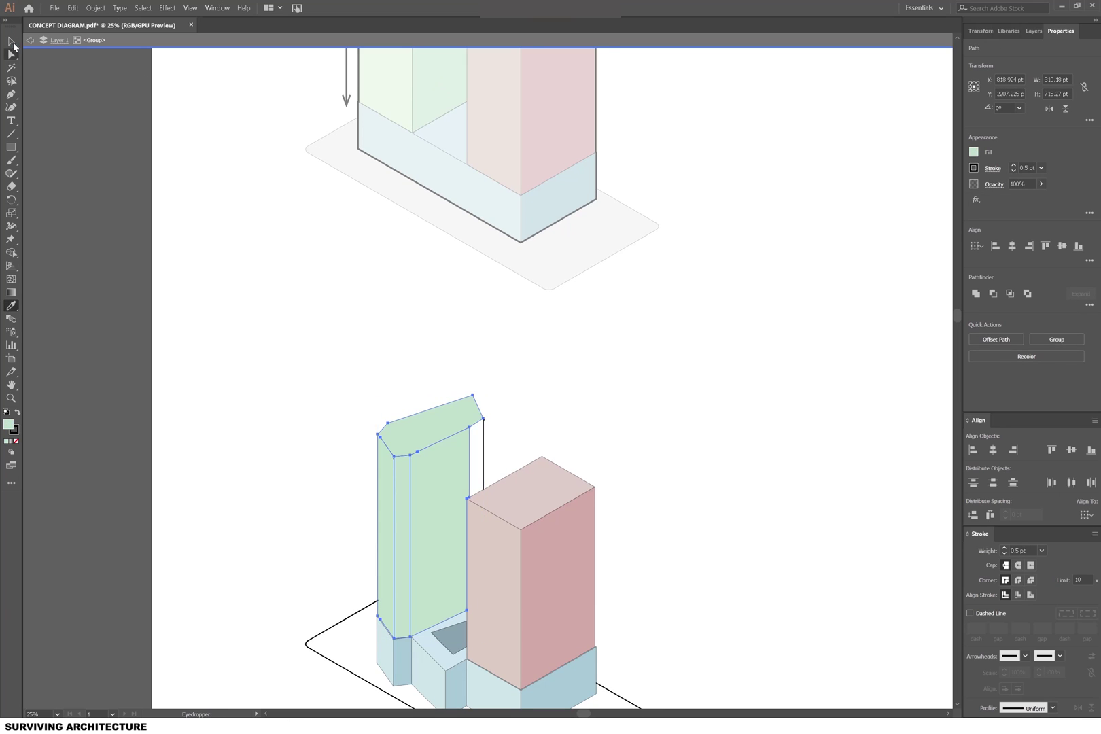
pyautogui.press('v')
pyautogui.hotkey('ctrl', 'shift', 'a')
pyautogui.click(388, 448)
pyautogui.press('i')
pyautogui.click(413, 91)
pyautogui.scroll(2, 474, 508)
pyautogui.press('v')
pyautogui.hotkey('ctrl', 'shift', 'a')
pyautogui.scroll(-2, 270, 301)
pyautogui.moveTo(269, 301); pyautogui.dragTo(670, 700)
# Group the site base objects and merge them into one shape with Shape Builder.
pyautogui.click(11, 252)
pyautogui.press('v')
pyautogui.hotkey('ctrl', 'shift', 'a')
pyautogui.press('i')
pyautogui.click(370, 502)
pyautogui.scroll(-1, 370, 503)
pyautogui.press('v')
pyautogui.scroll(1, 493, 604)
pyautogui.moveTo(715, 658); pyautogui.dragTo(284, 454)
pyautogui.rightClick(284, 454)
pyautogui.click(336, 534)
pyautogui.hotkey('ctrl', 'a')
pyautogui.hotkey('shift', 'm')
pyautogui.click(318, 508)
pyautogui.hotkey('ctrl', 'shift', 'a')
# Colour the site base with the upper diagram's grey, ungroup it, and delete the stray line.
pyautogui.click(389, 564)
pyautogui.scroll(-1, 390, 564)
pyautogui.click(487, 290)
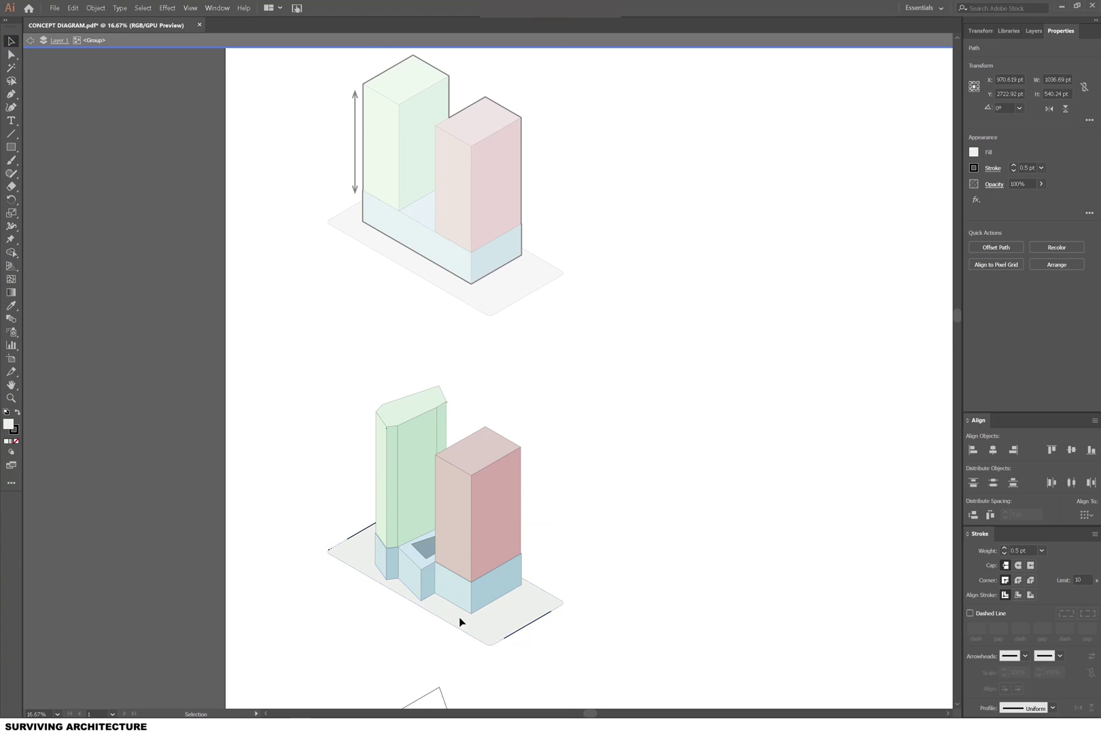
pyautogui.scroll(1, 477, 652)
pyautogui.click(543, 622)
pyautogui.rightClick(543, 620)
pyautogui.click(261, 498)
pyautogui.click(247, 527)
pyautogui.scroll(3, 246, 527)
pyautogui.scroll(-1, 491, 246)
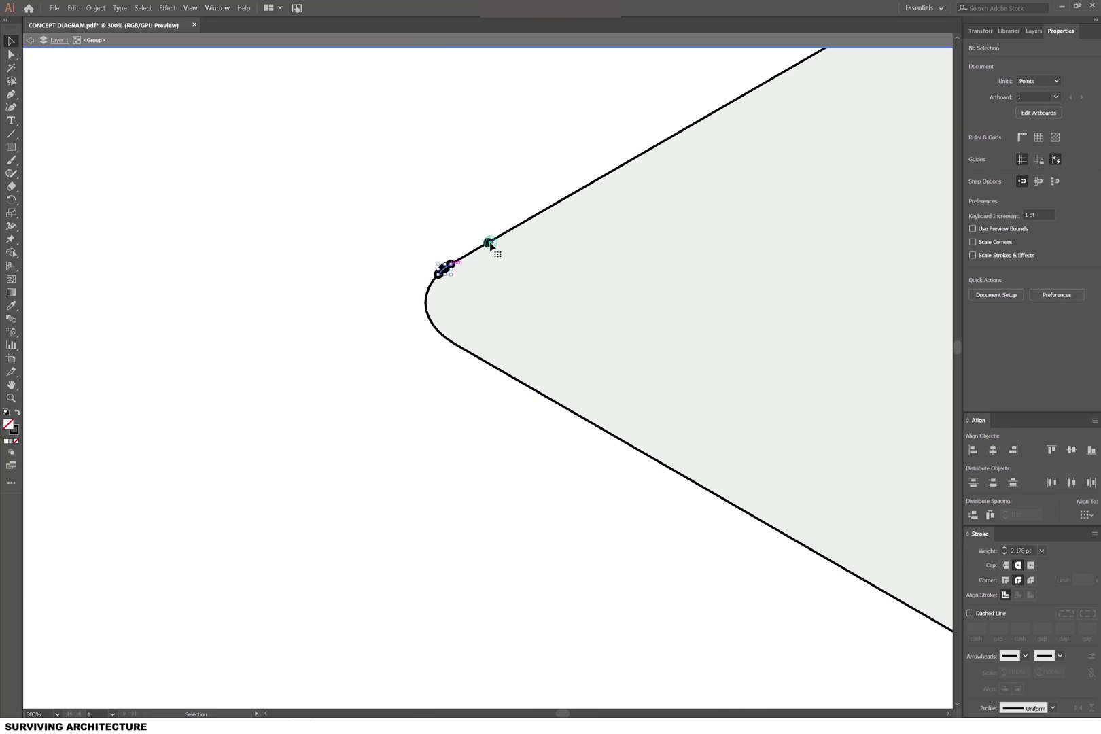
pyautogui.scroll(-2, 715, 497)
pyautogui.click(715, 497)
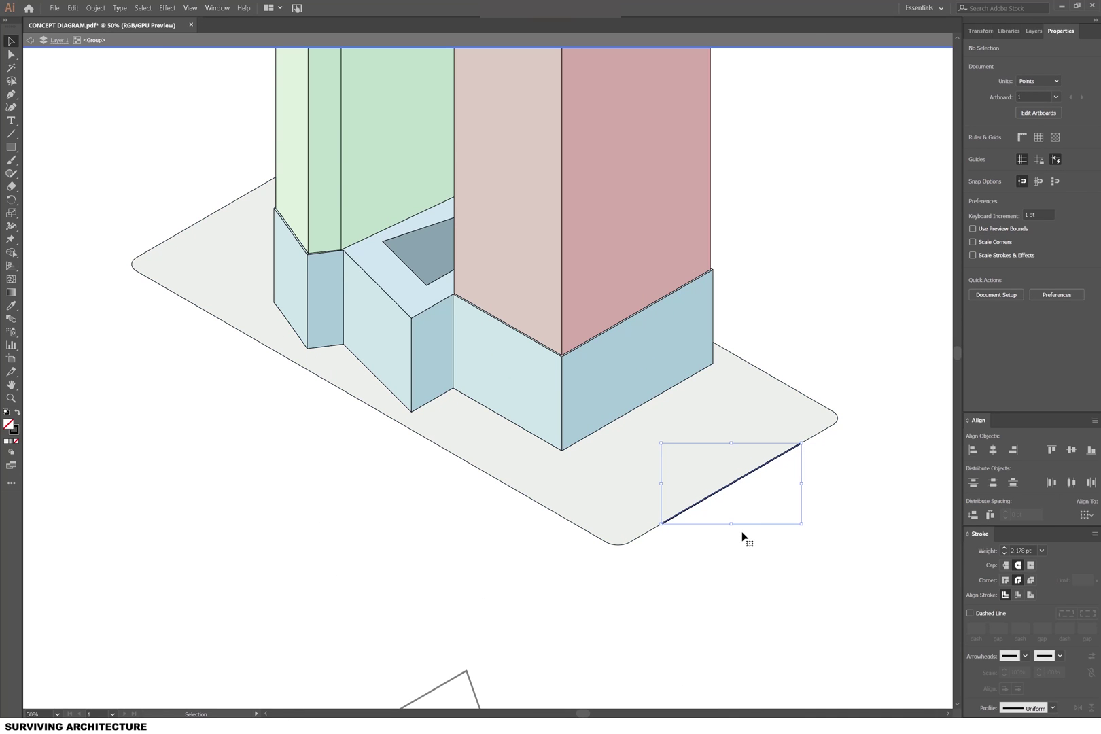
pyautogui.press('Delete')
pyautogui.scroll(-1, 352, 498)
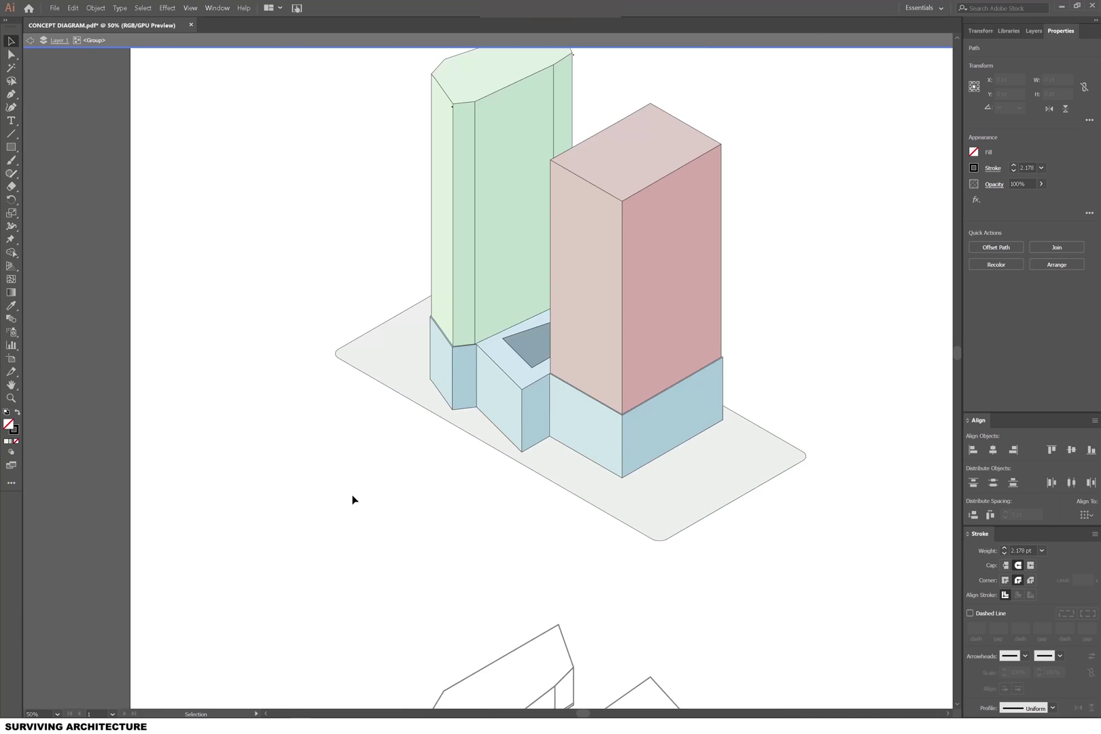
pyautogui.scroll(-2, 347, 501)
pyautogui.scroll(-1, 345, 494)
pyautogui.press('m')
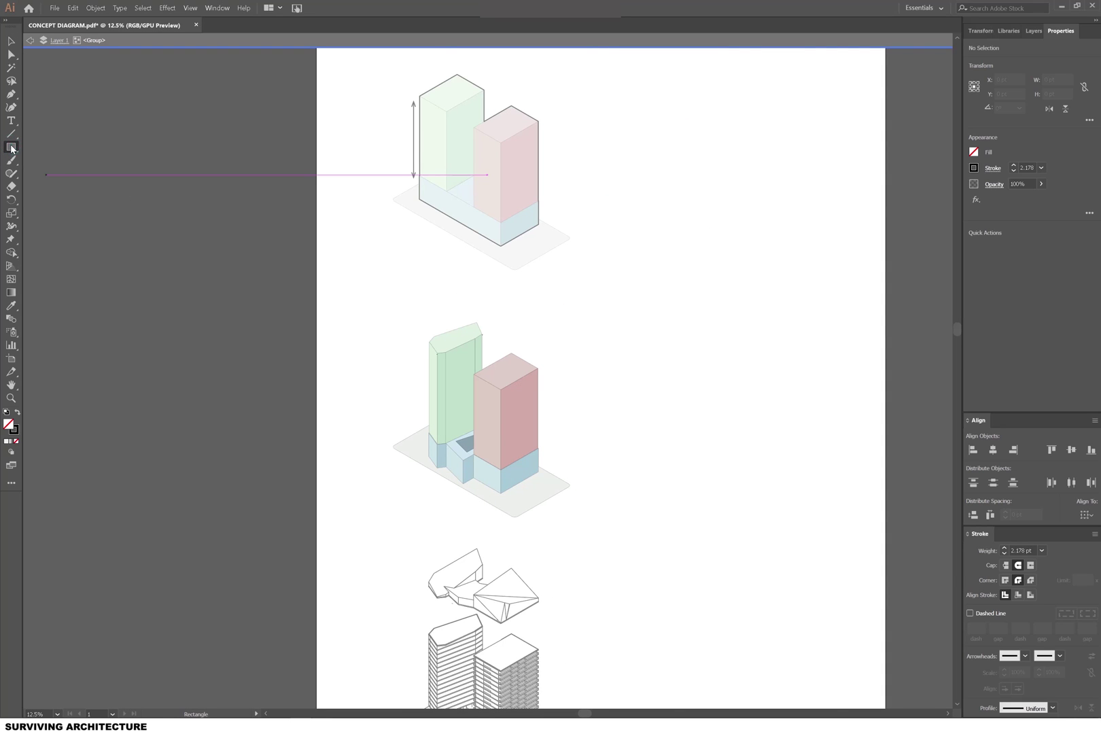
# Draw a small ellipse above the lower diagram.
pyautogui.rightClick(13, 149)
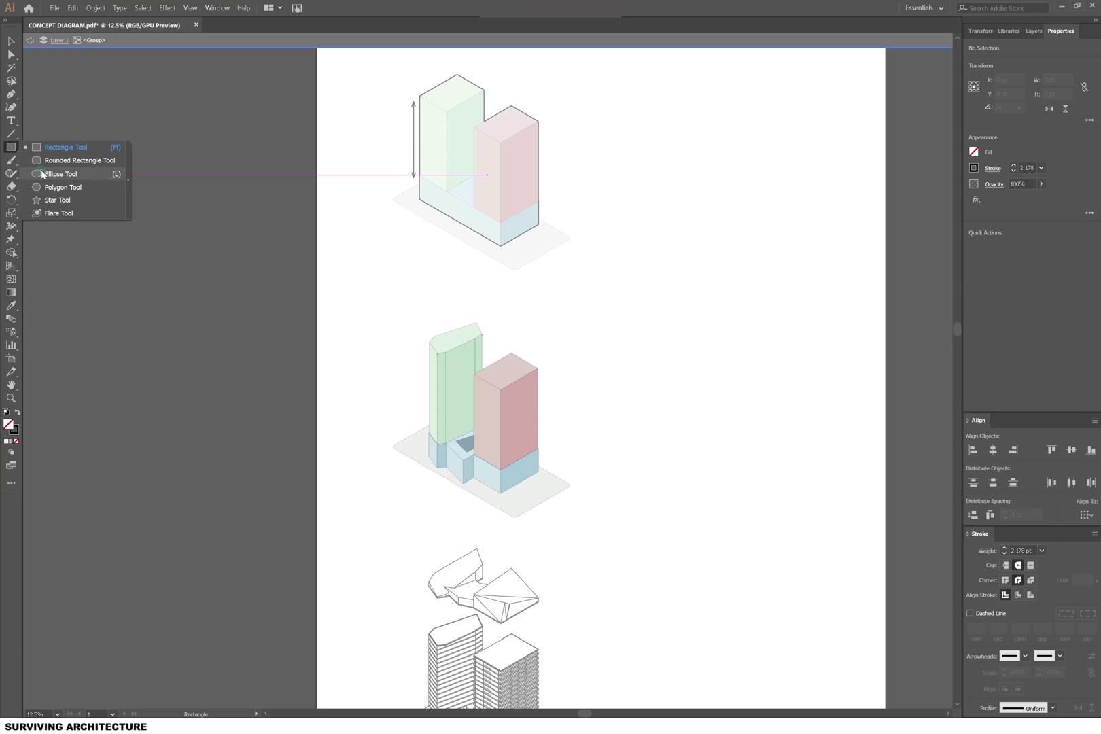
pyautogui.click(42, 173)
pyautogui.moveTo(395, 301); pyautogui.dragTo(426, 308)
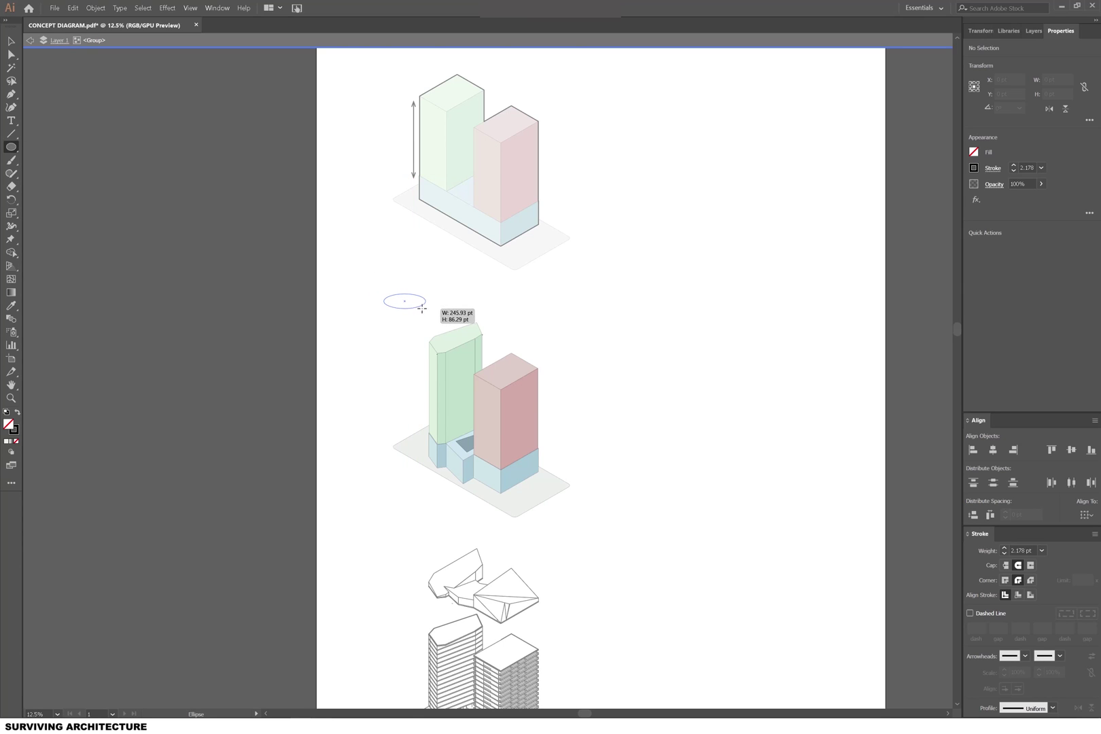
pyautogui.moveTo(431, 319); pyautogui.dragTo(431, 320)
pyautogui.scroll(5, 409, 306)
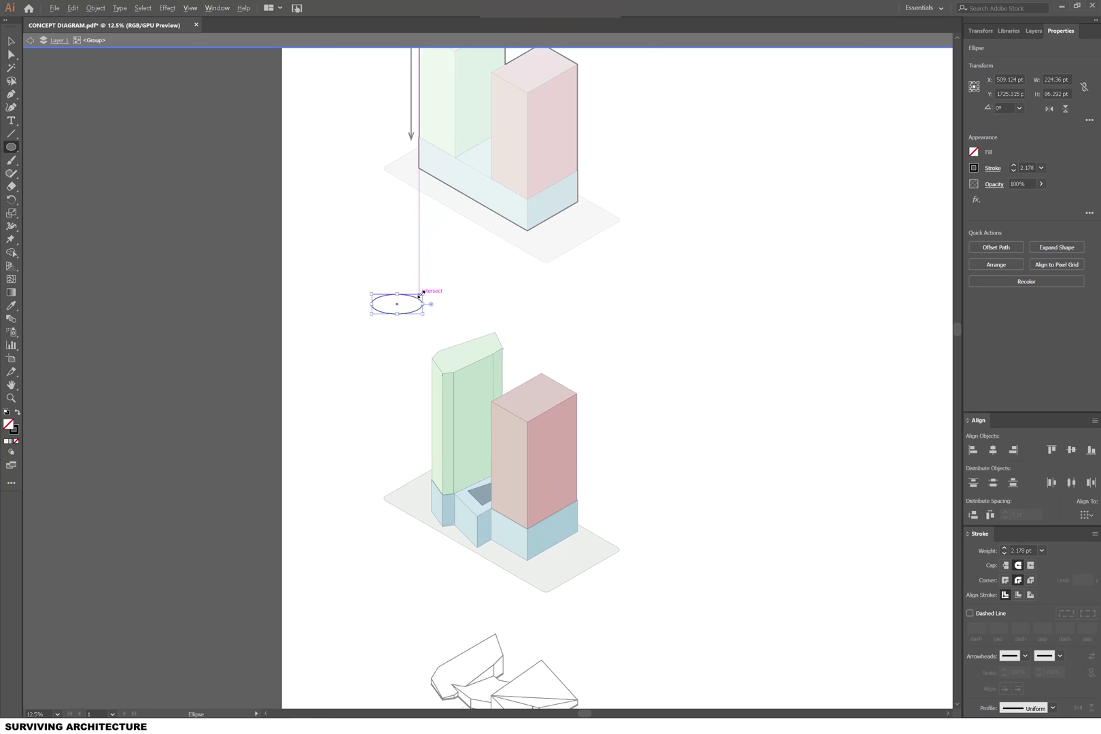
# Add an anchor point on the ellipse's lower-right edge.
pyautogui.press('a')
pyautogui.click(352, 331)
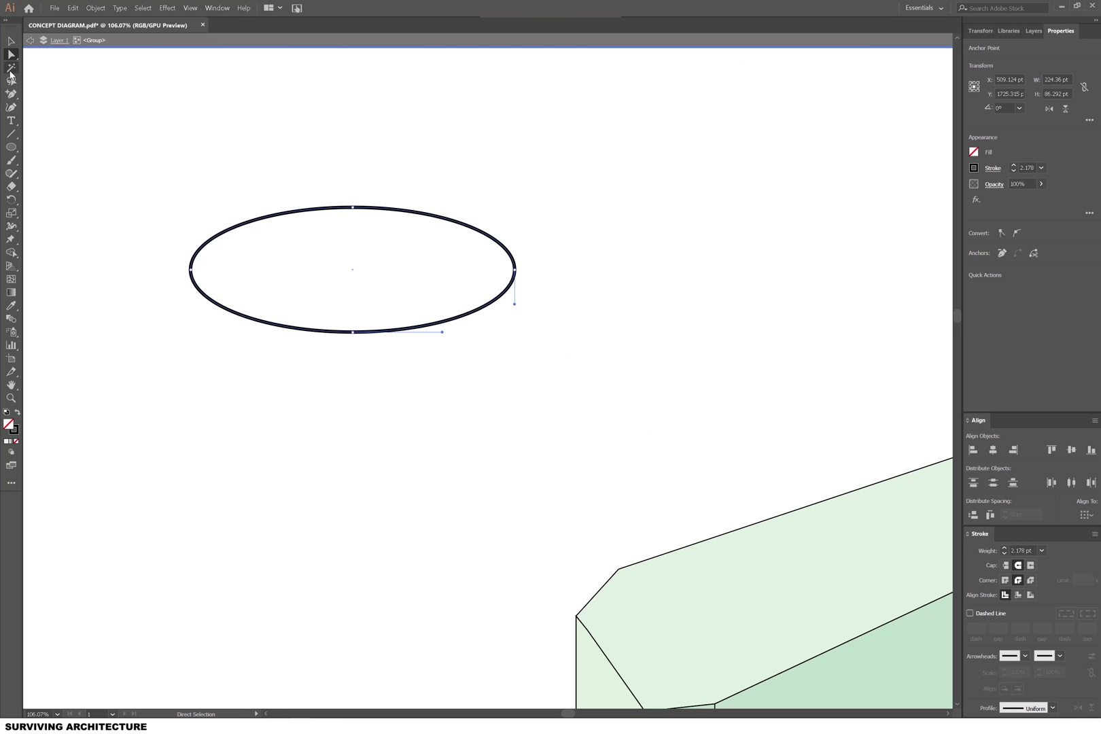
pyautogui.click(13, 93)
pyautogui.click(457, 317)
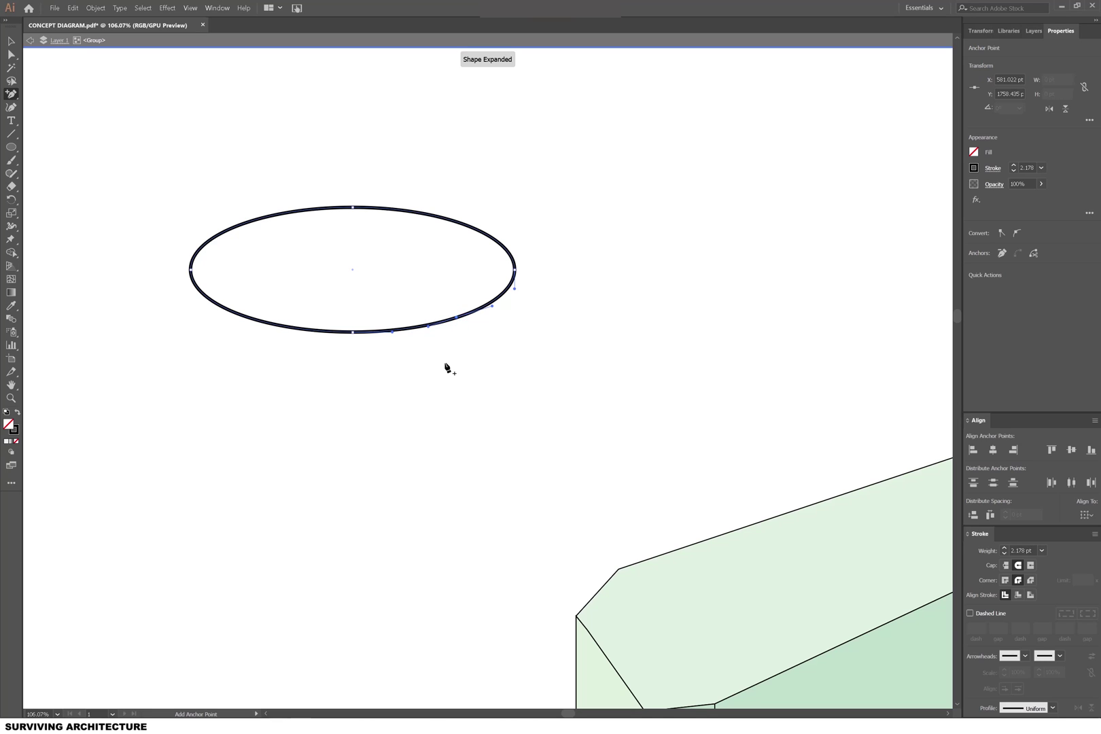
pyautogui.click(11, 55)
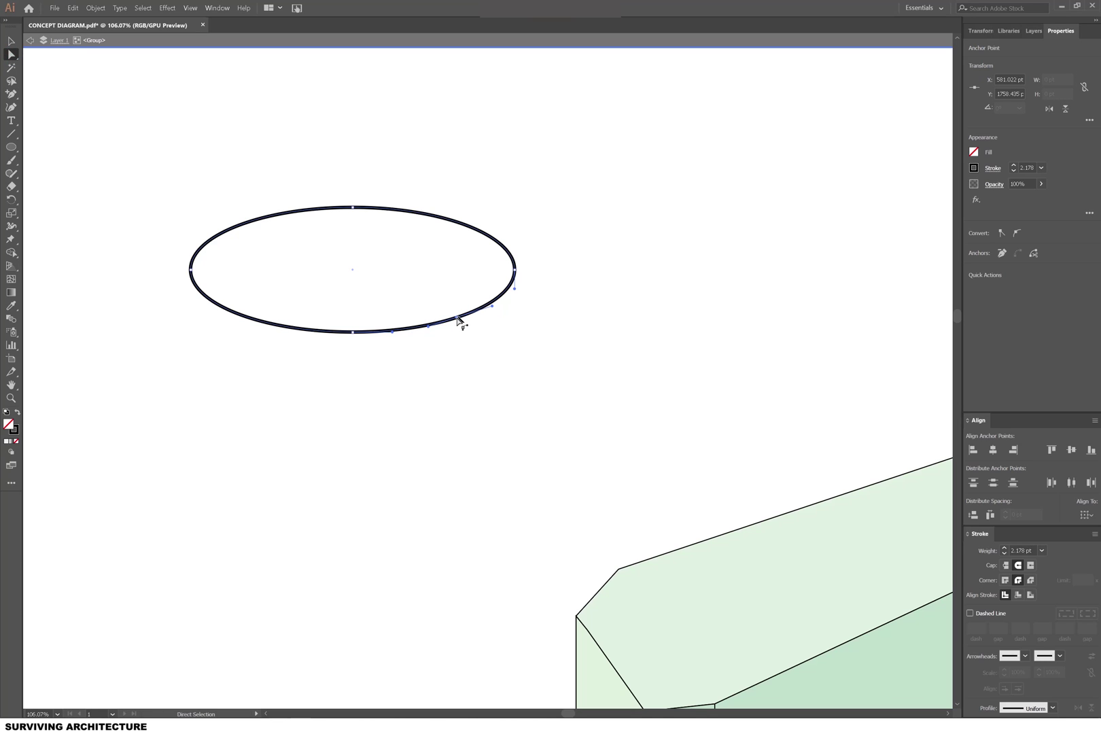
# Delete the ellipse's lower-right segment to turn it into an open arc.
pyautogui.moveTo(456, 318); pyautogui.dragTo(462, 325)
pyautogui.press('Delete')
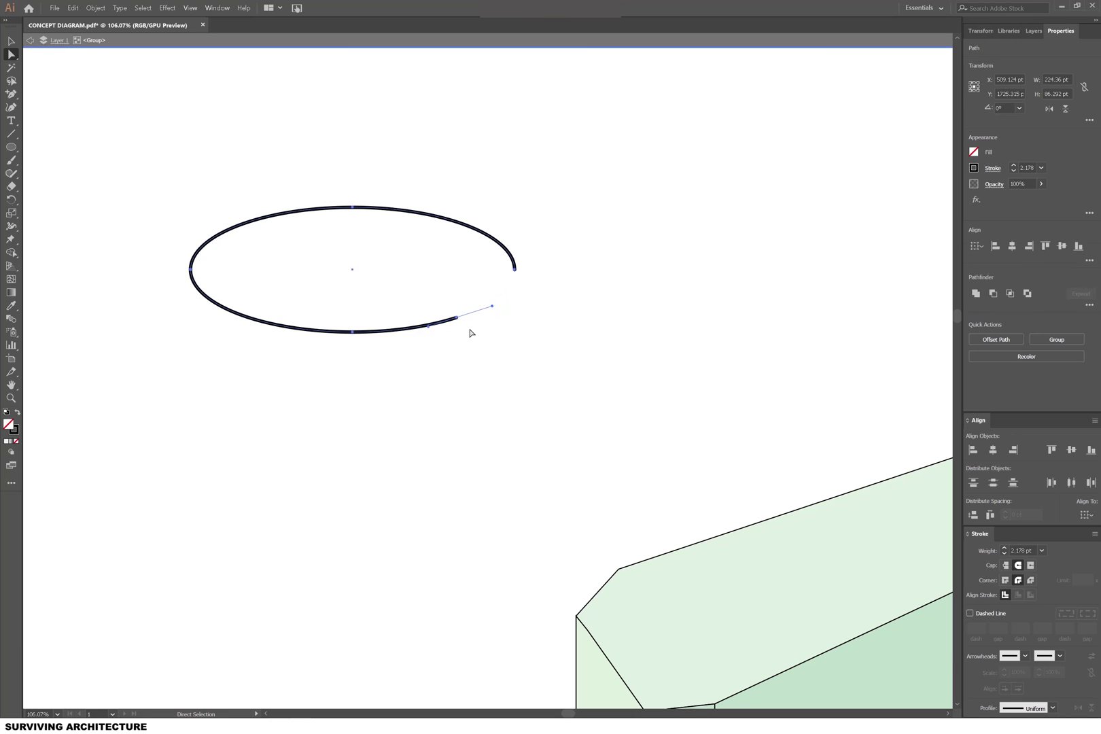
pyautogui.hotkey('ctrl', 'j')
pyautogui.hotkey('ctrl', 'shift', 'a')
pyautogui.click(405, 334)
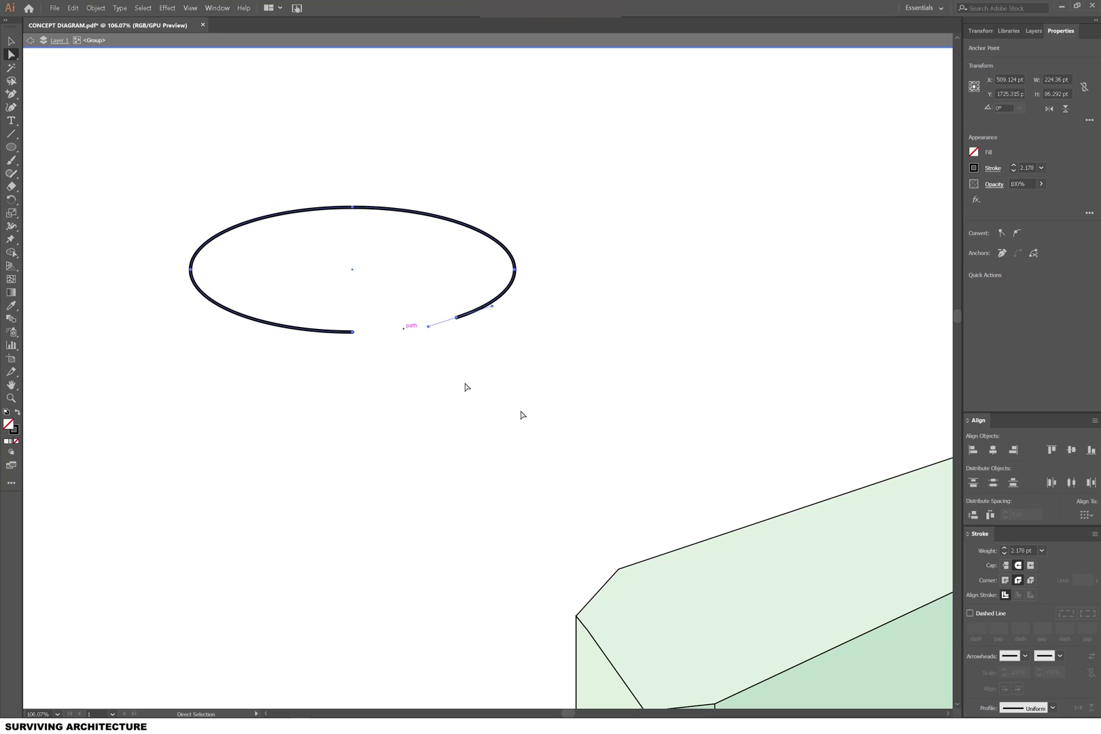
pyautogui.press('Delete')
pyautogui.hotkey('ctrl', 'shift', 'a')
# Put an arrowhead on the open curve's end and give it a 5 pt stroke.
pyautogui.click(351, 334)
pyautogui.click(1026, 657)
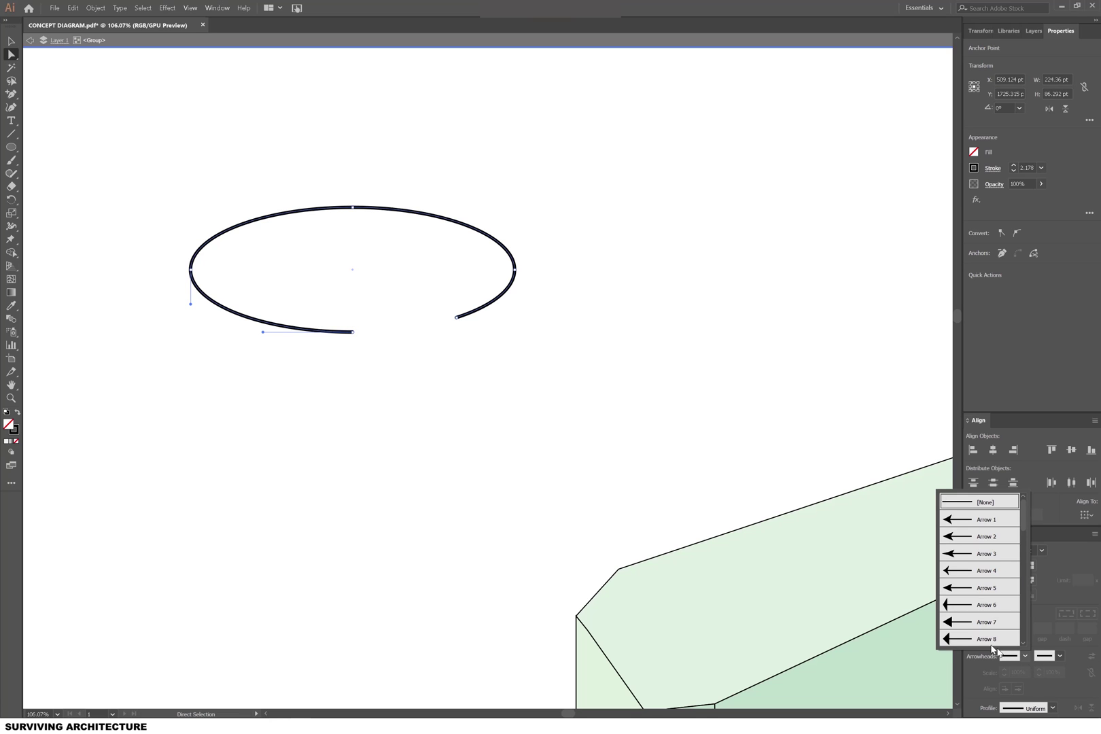
pyautogui.scroll(-3, 955, 550)
pyautogui.scroll(-2, 966, 568)
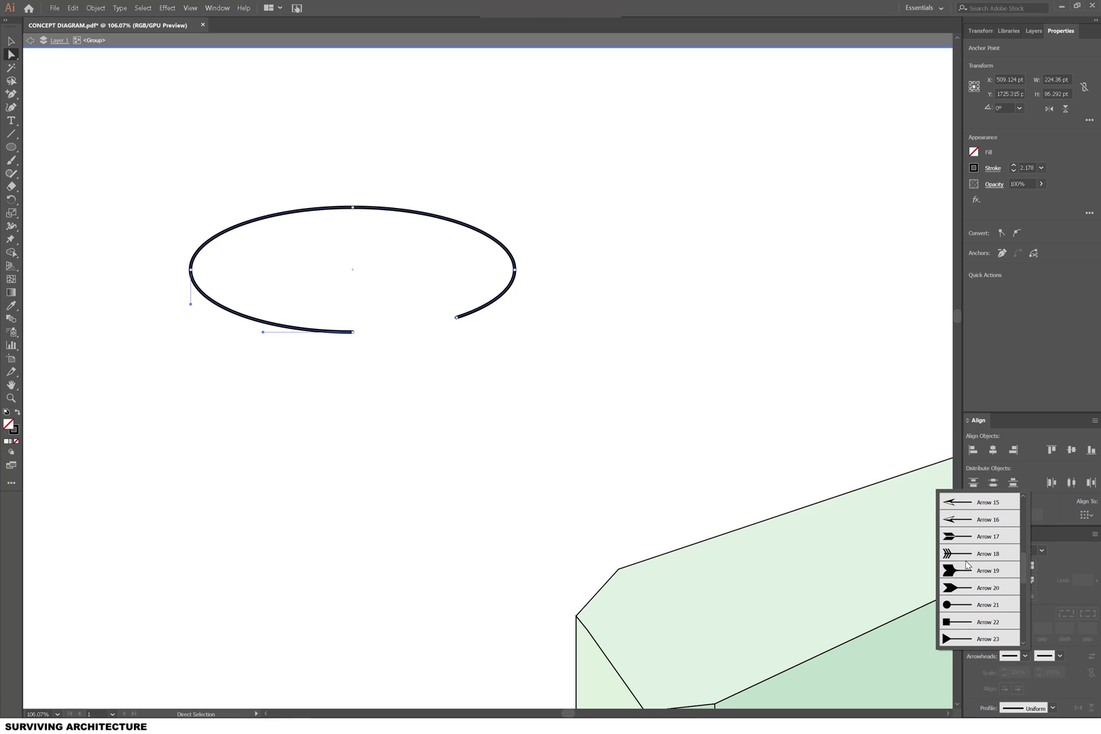
pyautogui.click(984, 568)
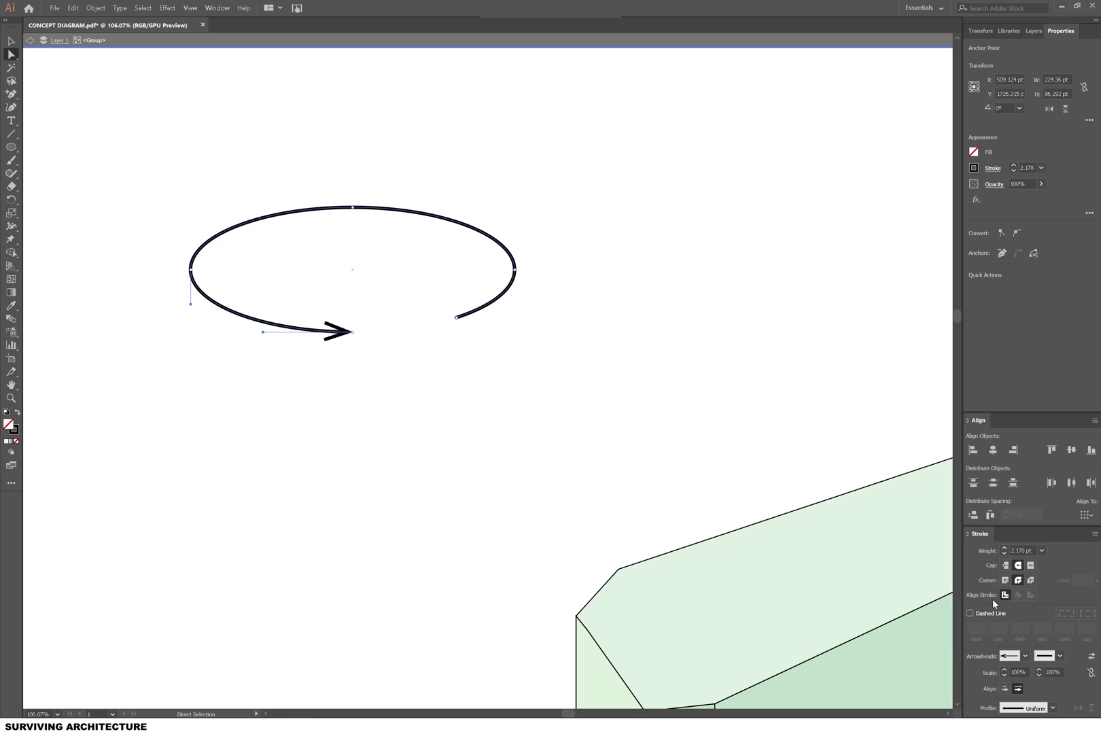
pyautogui.click(1040, 551)
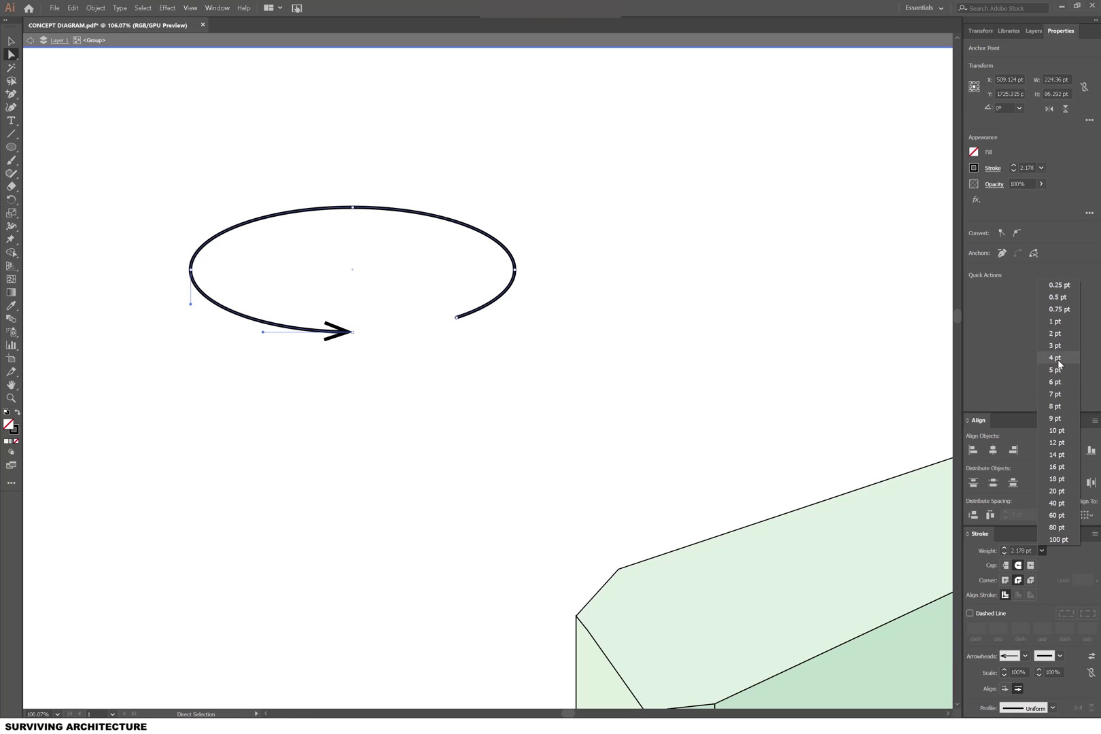
pyautogui.click(1055, 358)
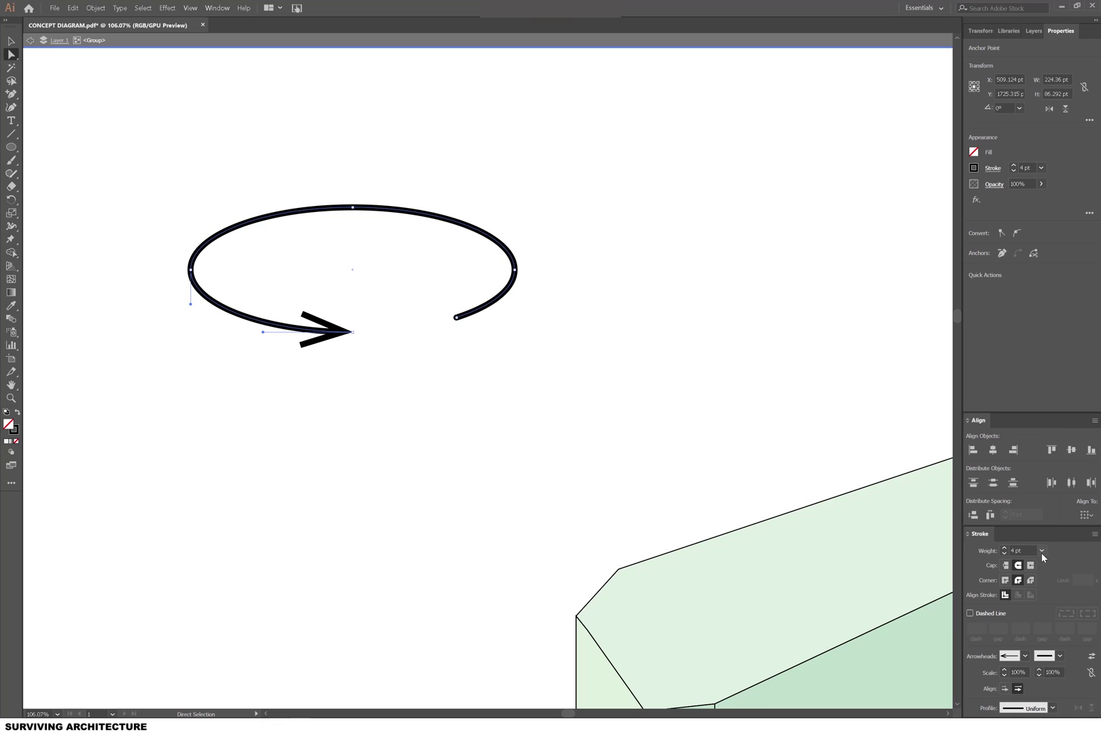
pyautogui.click(1041, 551)
pyautogui.click(1058, 371)
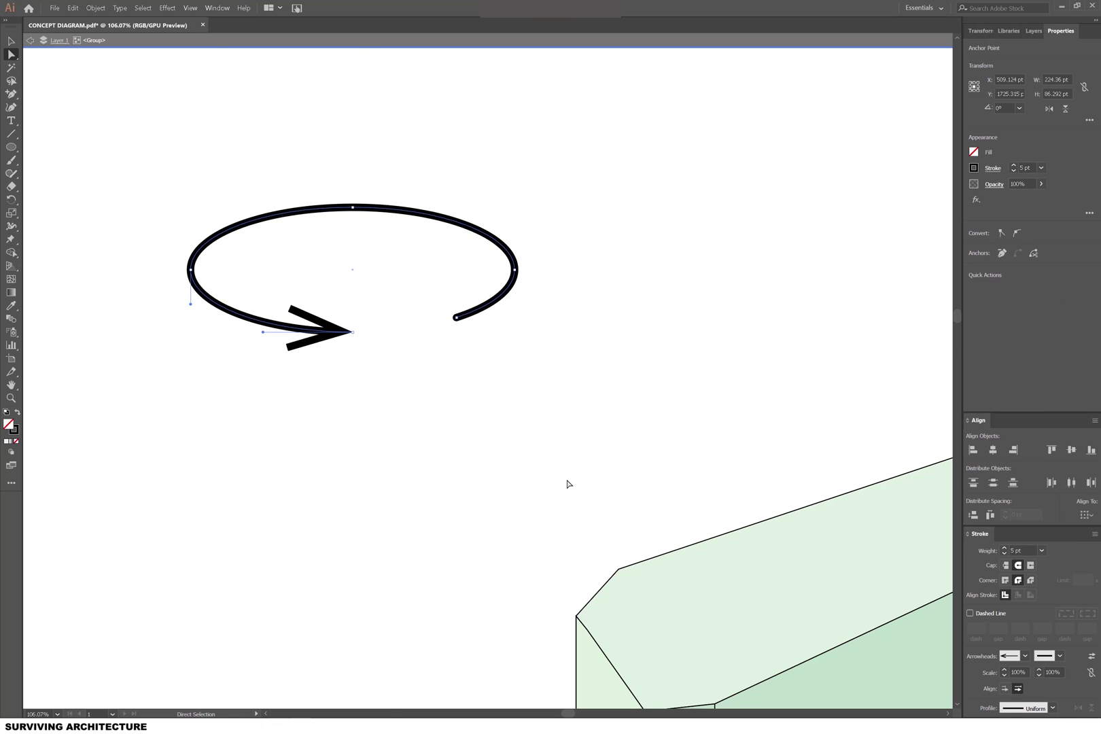
# Move the arrow curve beside the green tower and search for a curved arrow icon.
pyautogui.press('v')
pyautogui.hotkey('ctrl', '-')
pyautogui.hotkey('ctrl', '-')
pyautogui.hotkey('ctrl', '-')
pyautogui.moveTo(360, 193); pyautogui.dragTo(358, 276)
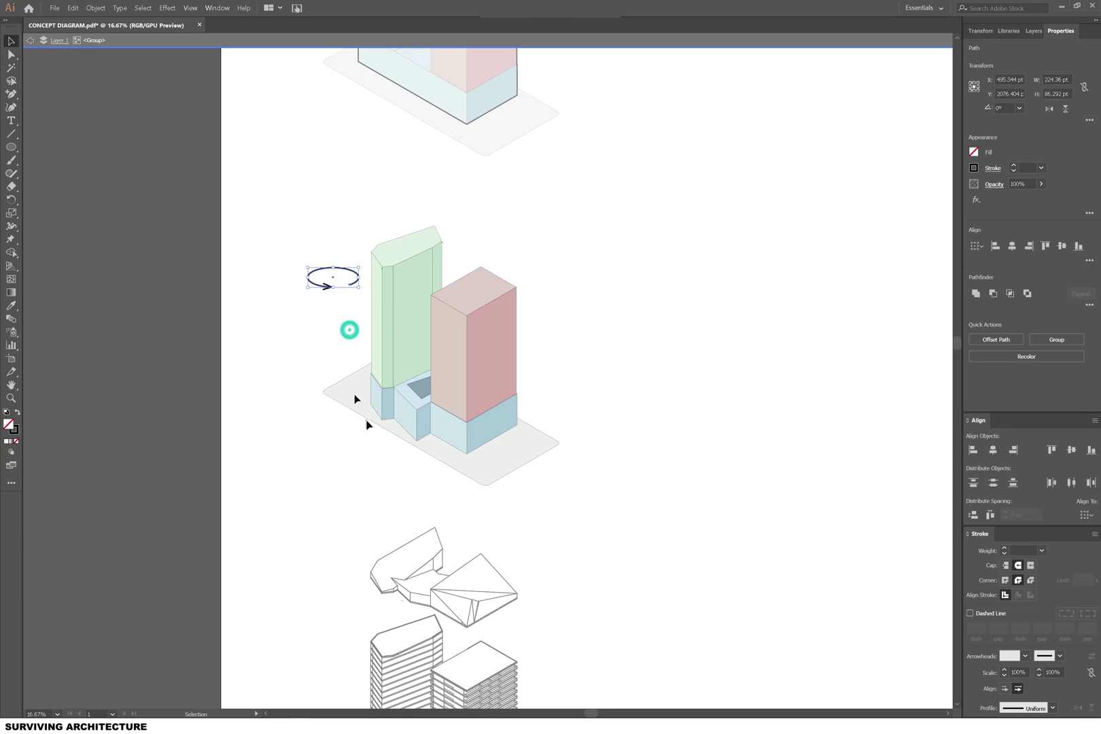
pyautogui.click(349, 330)
pyautogui.scroll(1, 350, 331)
pyautogui.click(349, 331)
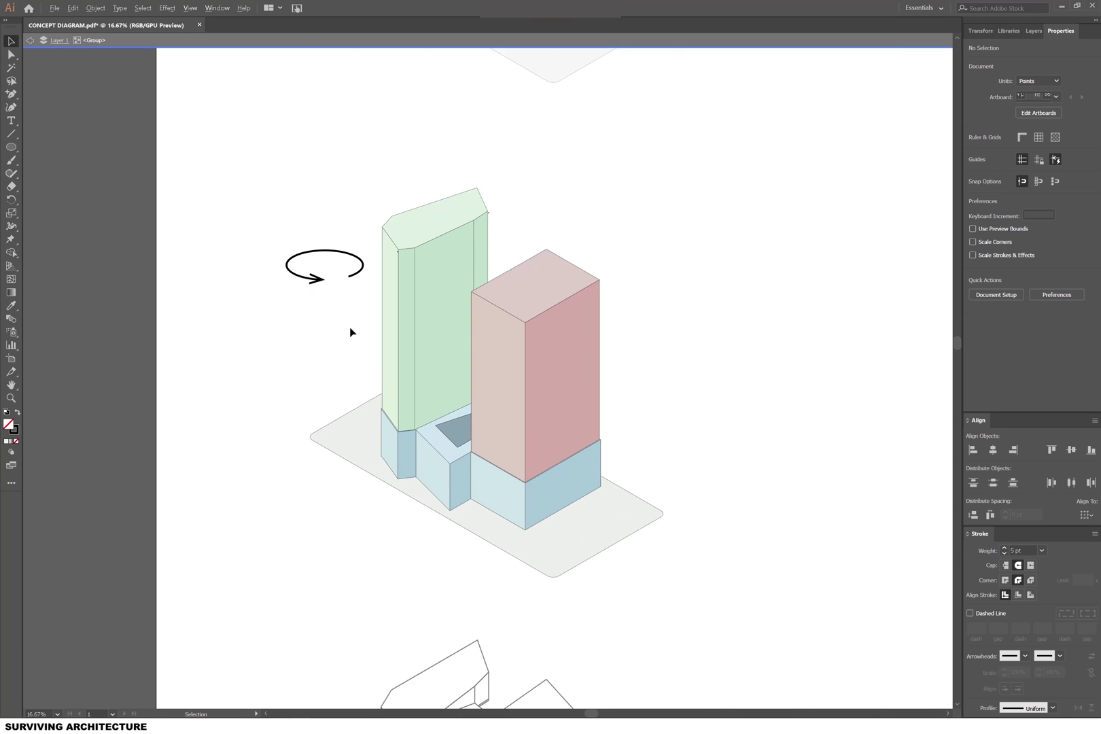
pyautogui.scroll(1, 349, 330)
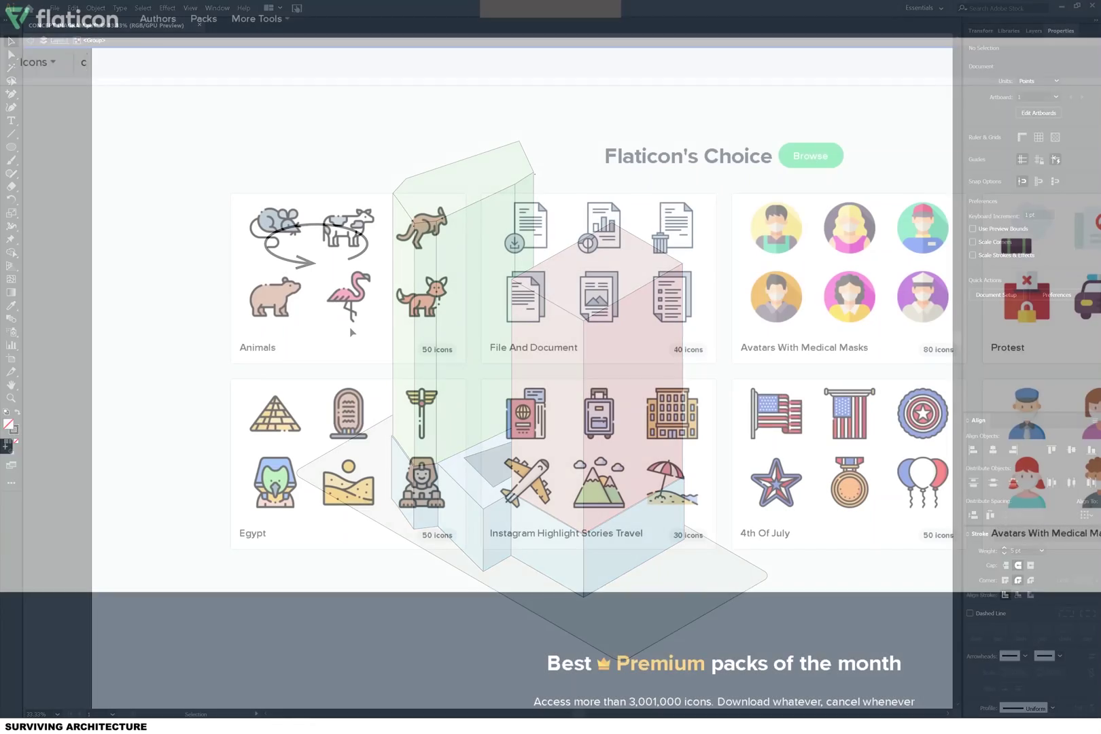
pyautogui.write('u')
pyautogui.write('rved ar')
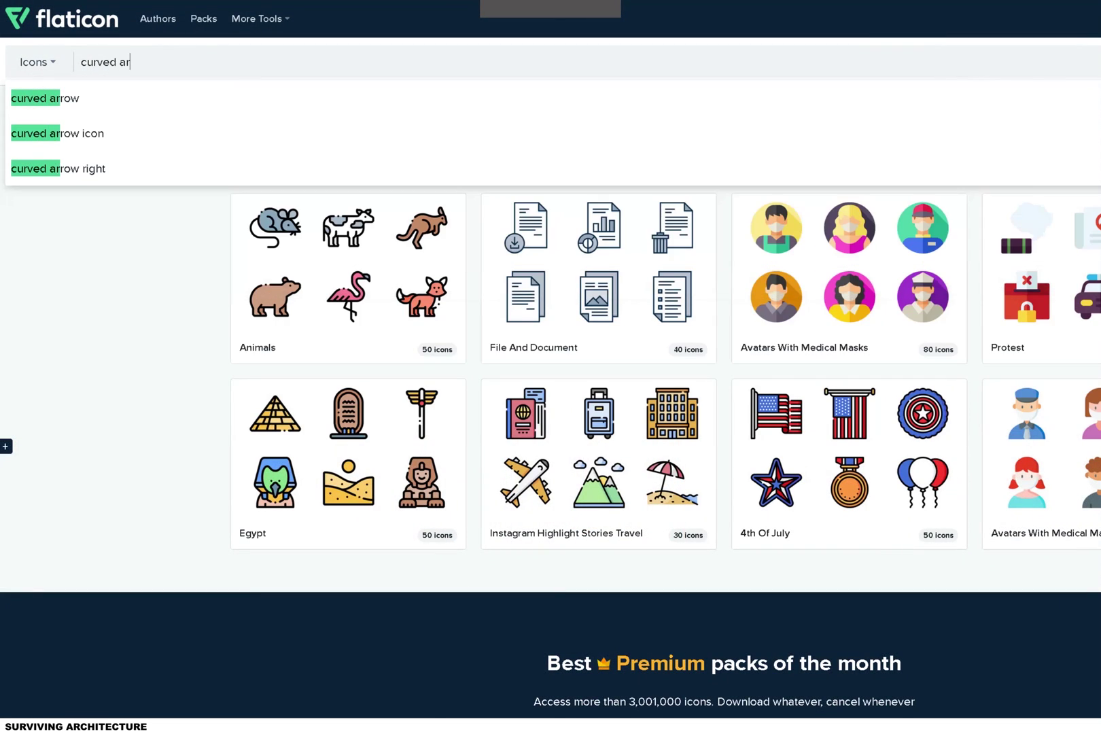
pyautogui.write('row')
pyautogui.press('Return')
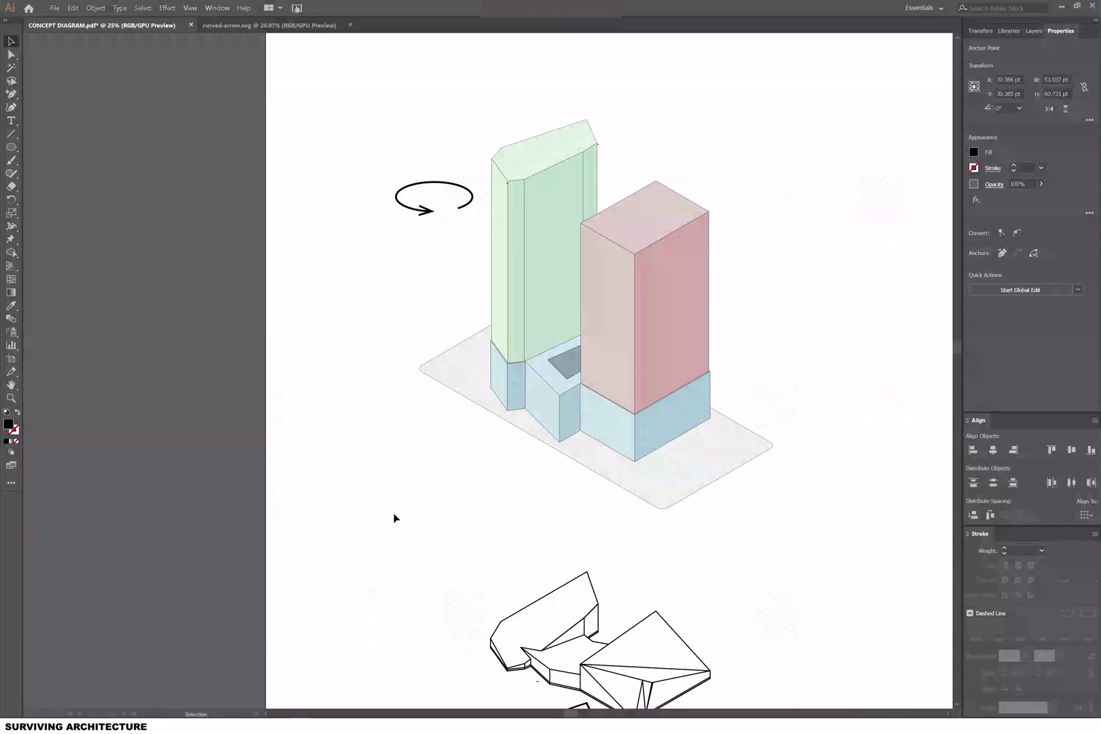
# Place the curved arrow, rotate it up-right, and enlarge it onto the base.
pyautogui.click(370, 473)
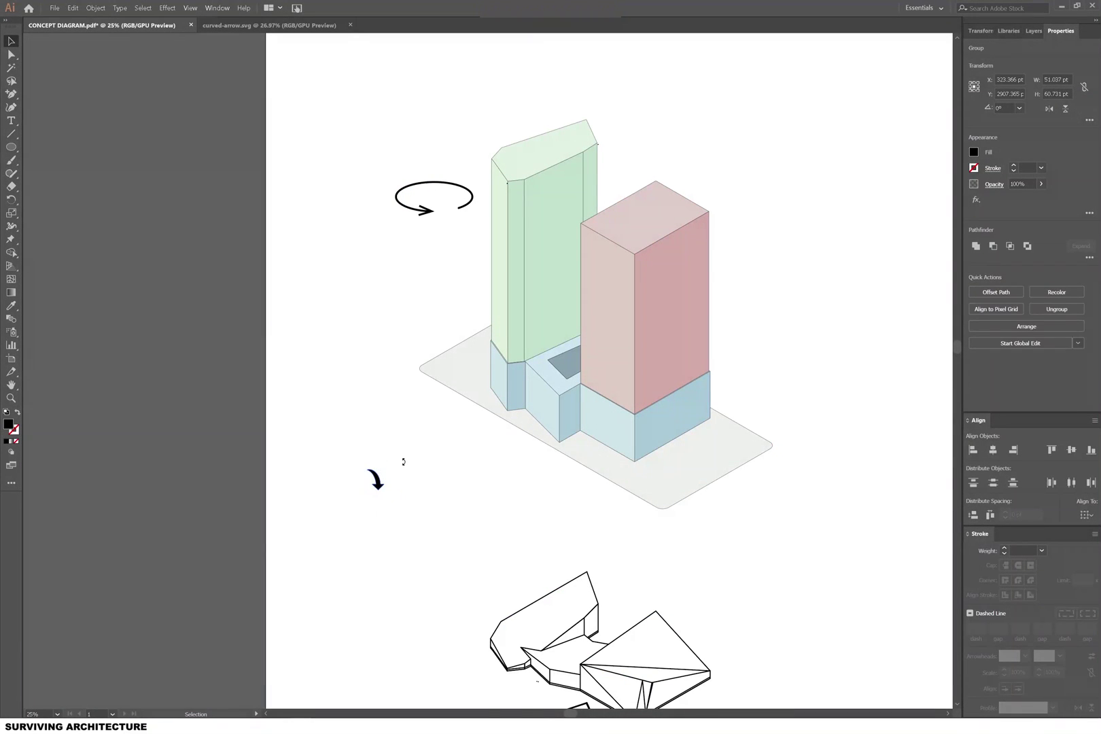
pyautogui.moveTo(403, 456); pyautogui.dragTo(391, 403)
pyautogui.moveTo(375, 466)
pyautogui.mouseDown()
pyautogui.moveTo(393, 404)
pyautogui.moveTo(519, 356)
pyautogui.mouseUp()
pyautogui.moveTo(511, 412)
pyautogui.mouseDown()
pyautogui.moveTo(479, 425)
pyautogui.moveTo(503, 384)
pyautogui.moveTo(496, 402)
pyautogui.moveTo(517, 402)
pyautogui.moveTo(475, 434)
pyautogui.mouseUp()
# Duplicate the curved arrow below the original and colour both arrows blue.
pyautogui.press('a')
pyautogui.hotkey('ctrl', 'z')
pyautogui.click(974, 153)
pyautogui.click(914, 260)
pyautogui.keyDown('alt'); pyautogui.scroll(-1, 450, 421); pyautogui.keyUp('alt')
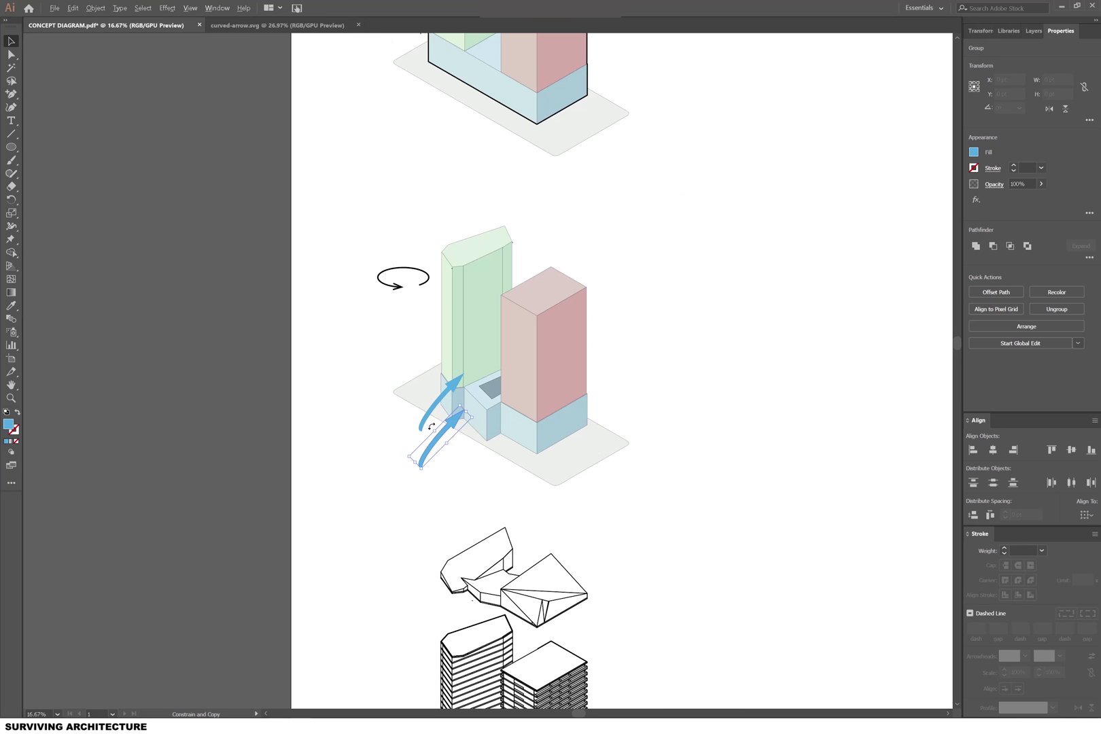
pyautogui.click(421, 458)
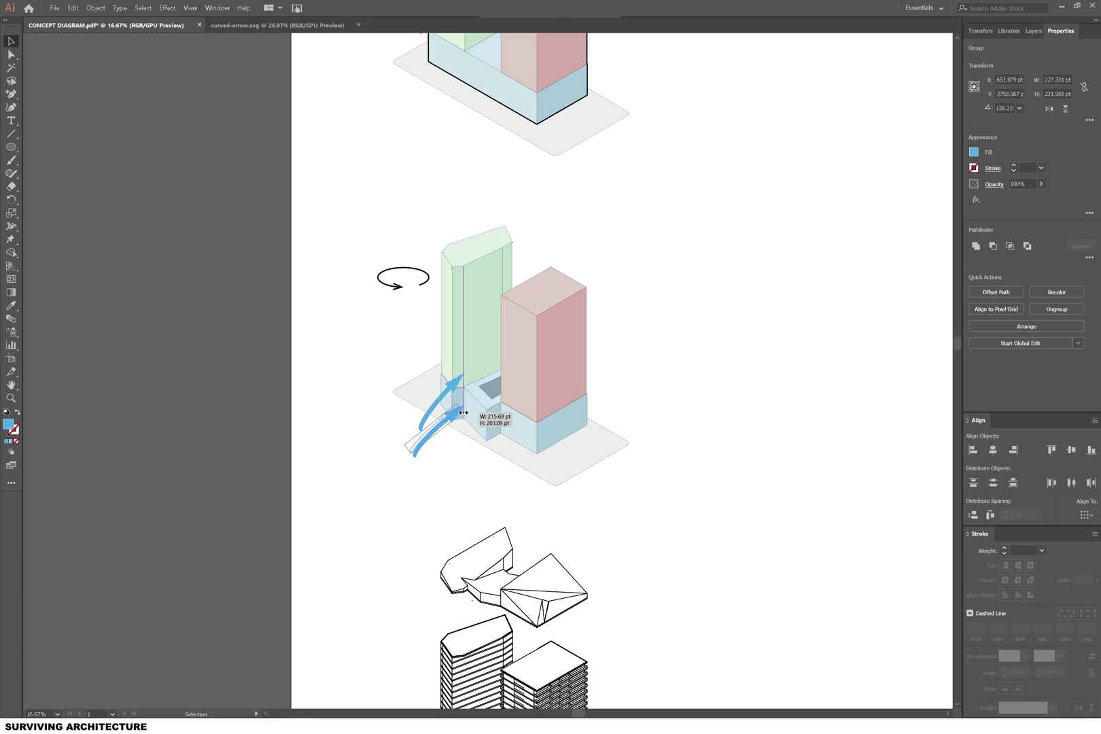
pyautogui.keyDown('alt'); pyautogui.scroll(1, 438, 422); pyautogui.keyUp('alt')
# Copy the building, delete the copy's base plate, and unite its shapes into one silhouette.
pyautogui.keyDown('alt'); pyautogui.moveTo(622, 414); pyautogui.dragTo(869, 347); pyautogui.keyUp('alt')
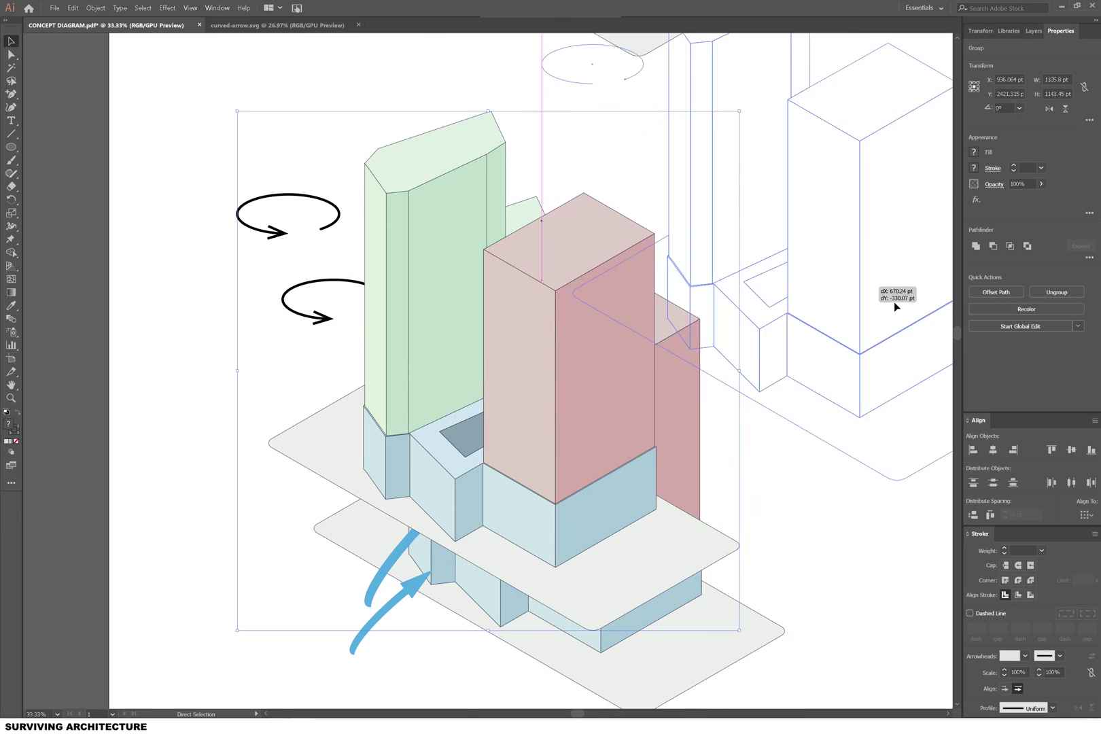
pyautogui.keyDown('alt'); pyautogui.scroll(-1, 826, 387); pyautogui.keyUp('alt')
pyautogui.doubleClick(646, 277)
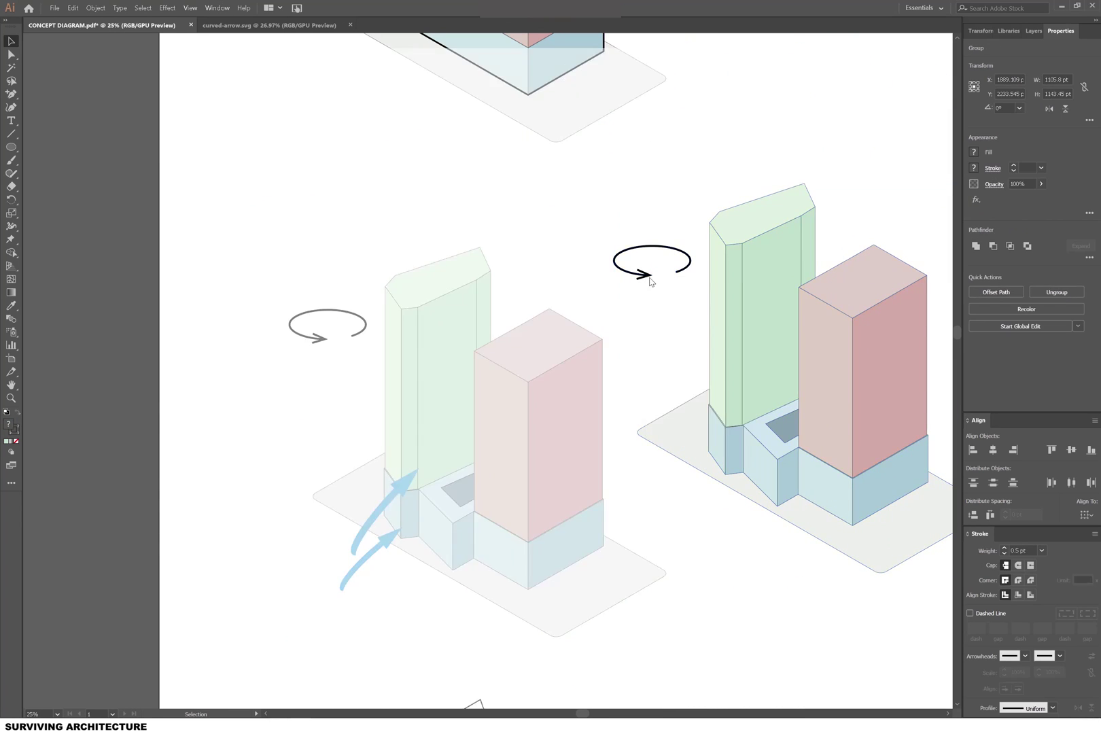
pyautogui.click(680, 452)
pyautogui.press('Delete')
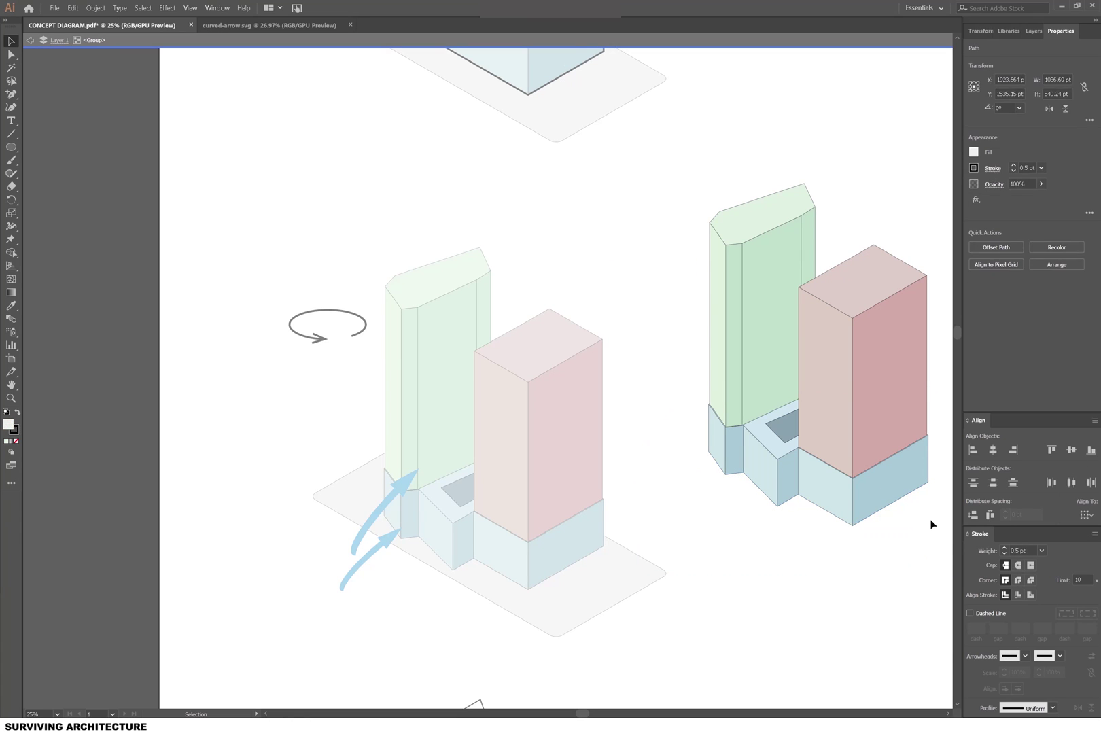
pyautogui.moveTo(930, 538); pyautogui.dragTo(680, 166)
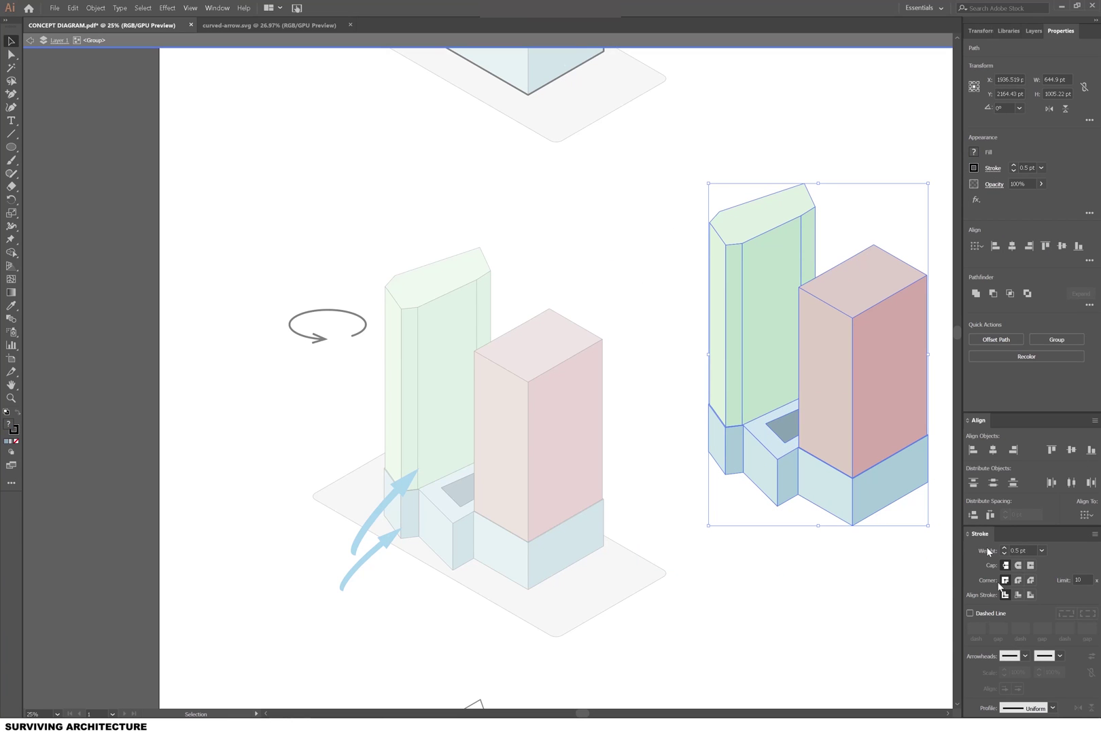
pyautogui.click(975, 293)
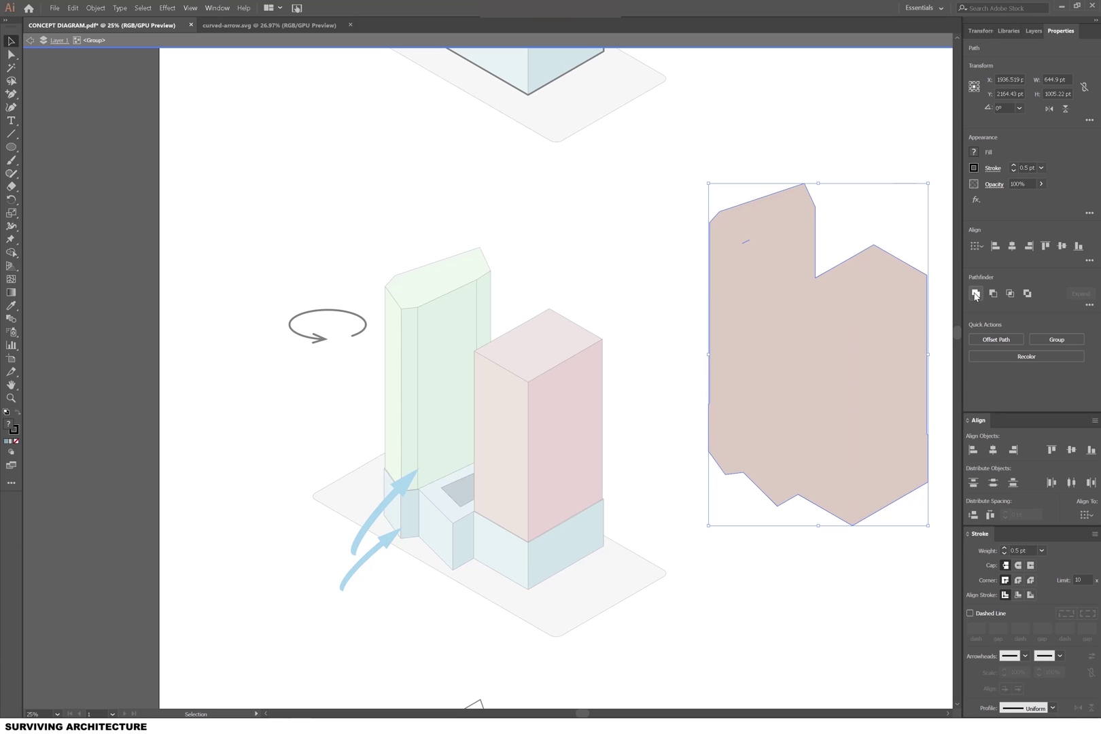
# Give the silhouette no fill and a 5 pt stroke, and place it over the original building.
pyautogui.click(974, 152)
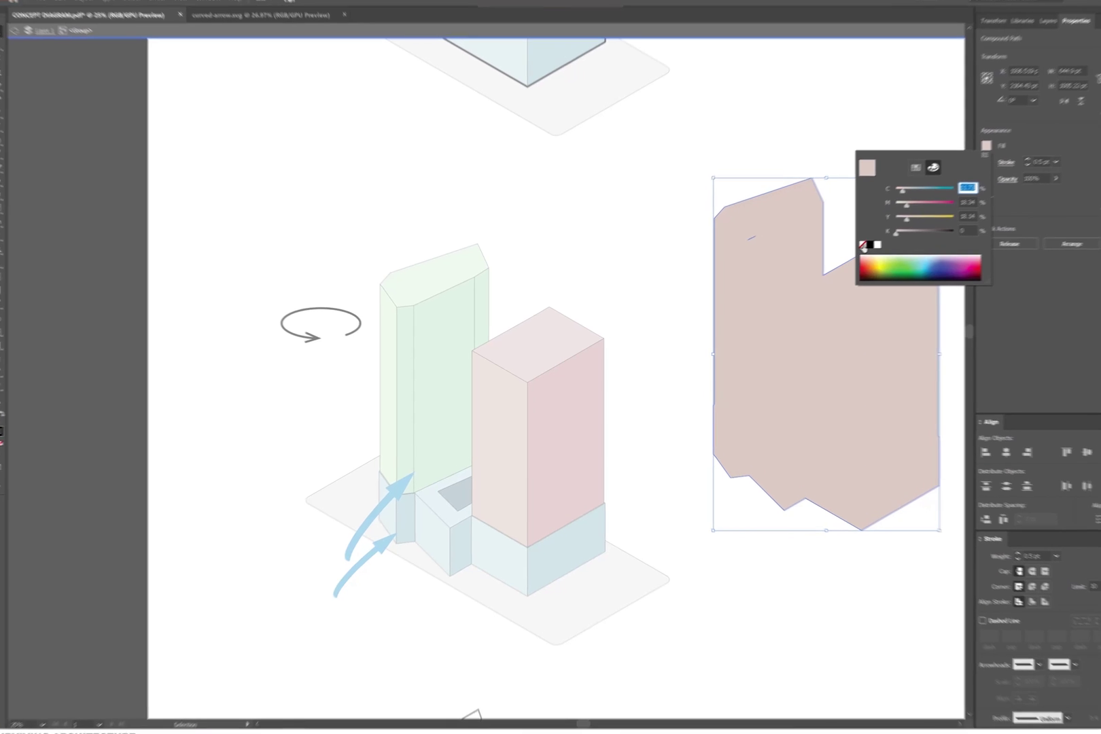
pyautogui.click(869, 253)
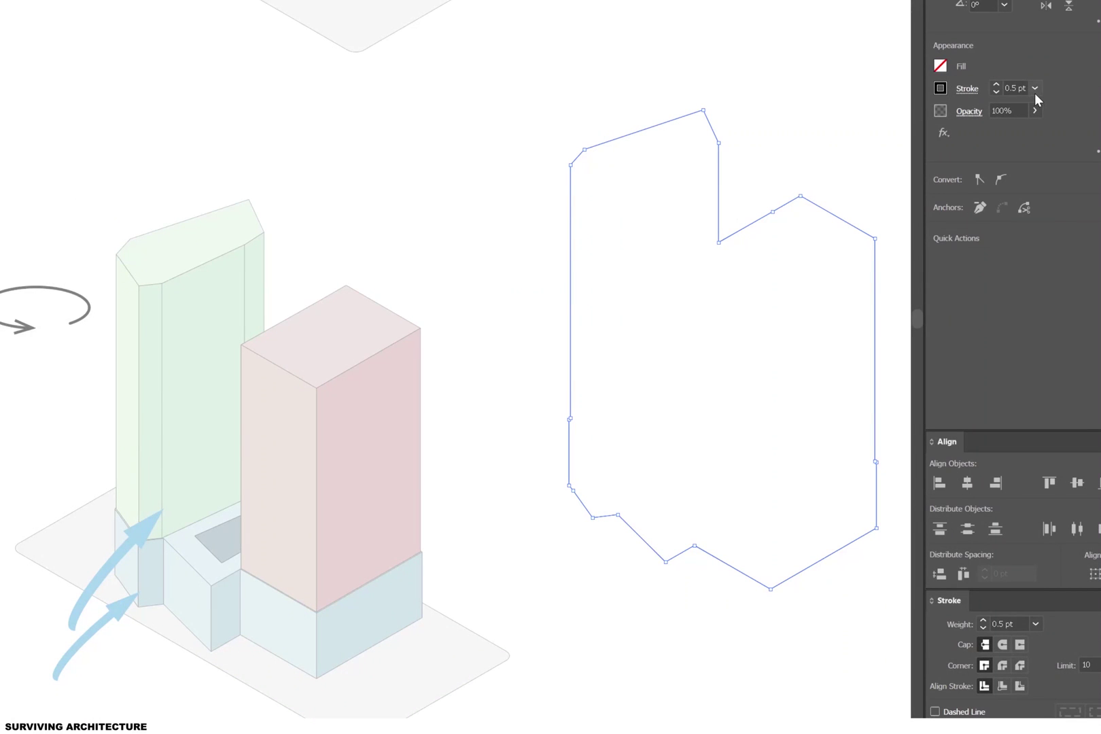
pyautogui.click(1035, 88)
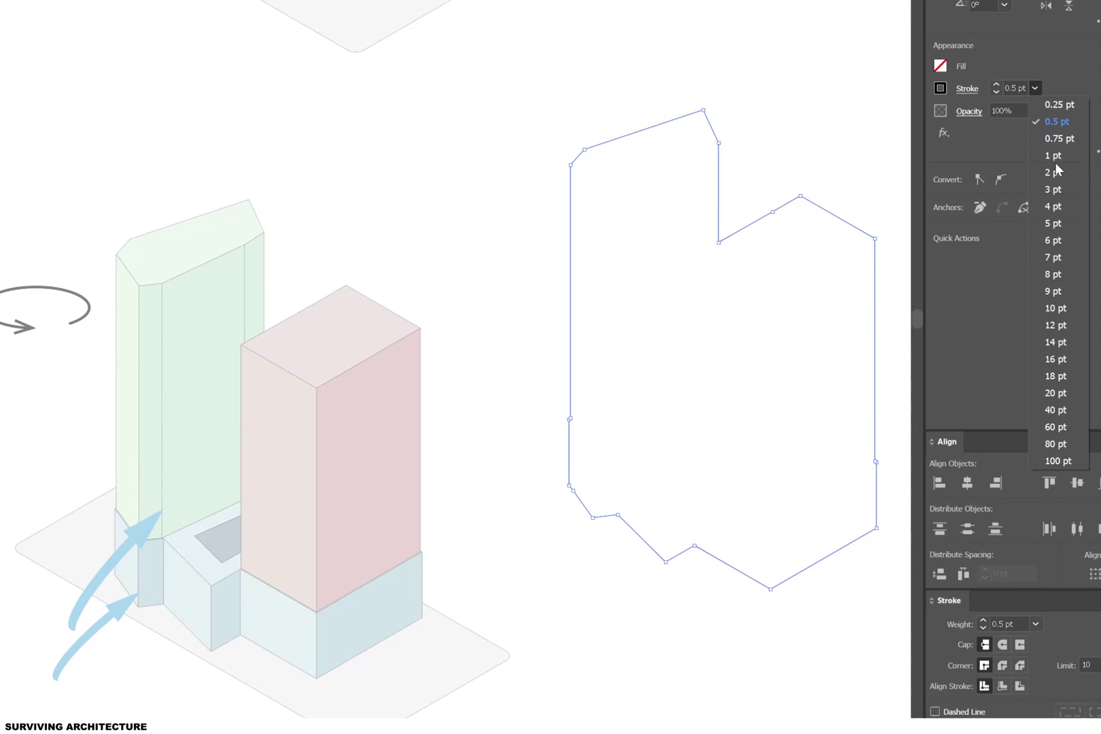
pyautogui.click(1051, 222)
pyautogui.click(544, 77)
pyautogui.moveTo(722, 219); pyautogui.dragTo(411, 268)
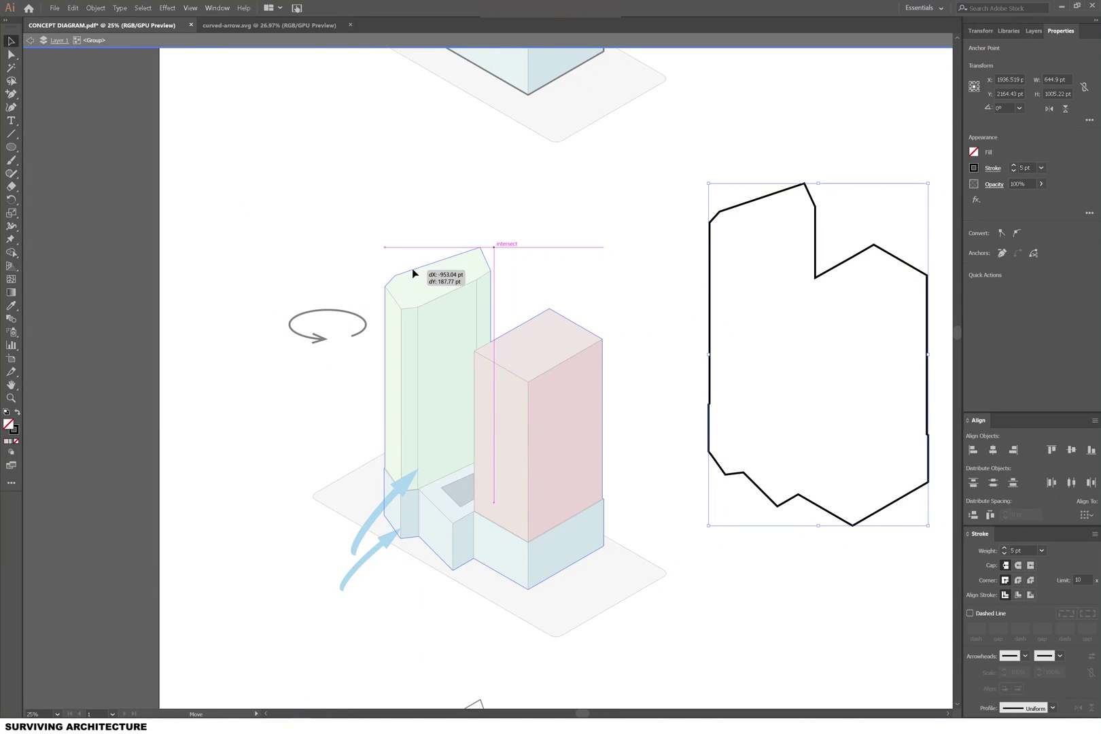
pyautogui.moveTo(412, 268); pyautogui.dragTo(411, 268)
pyautogui.hotkey('ctrl', 'h')
# Exit isolation mode and bring the lower blue wind arrow to the front.
pyautogui.rightClick(619, 227)
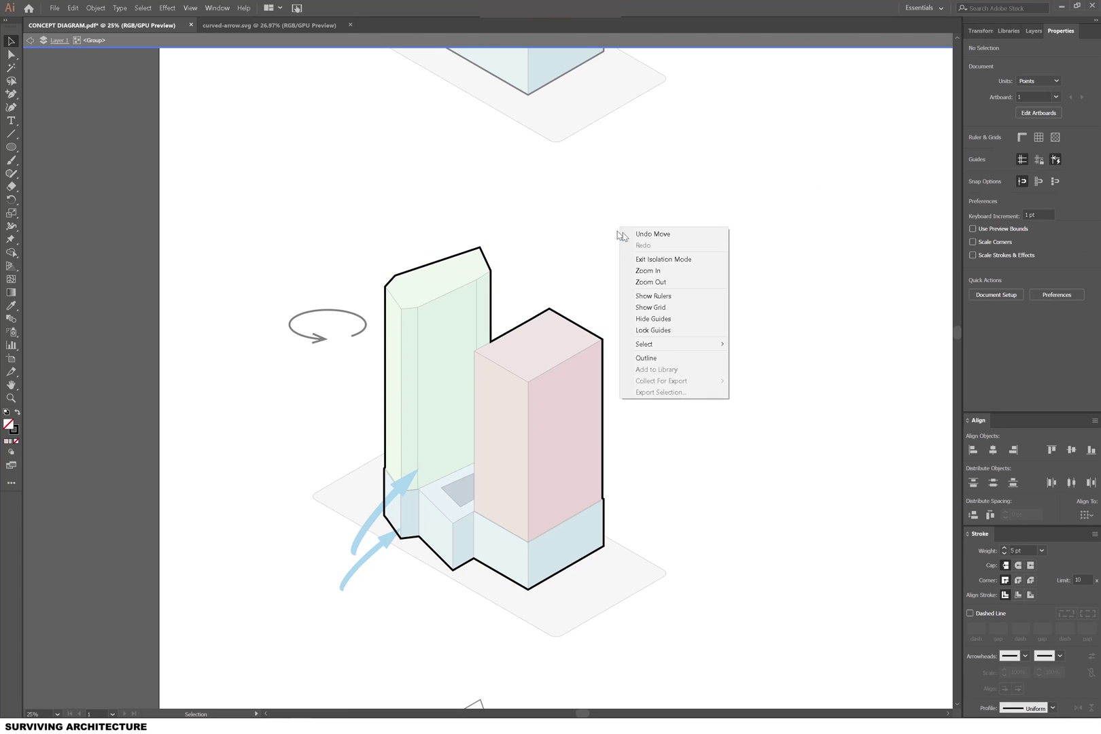
pyautogui.click(653, 259)
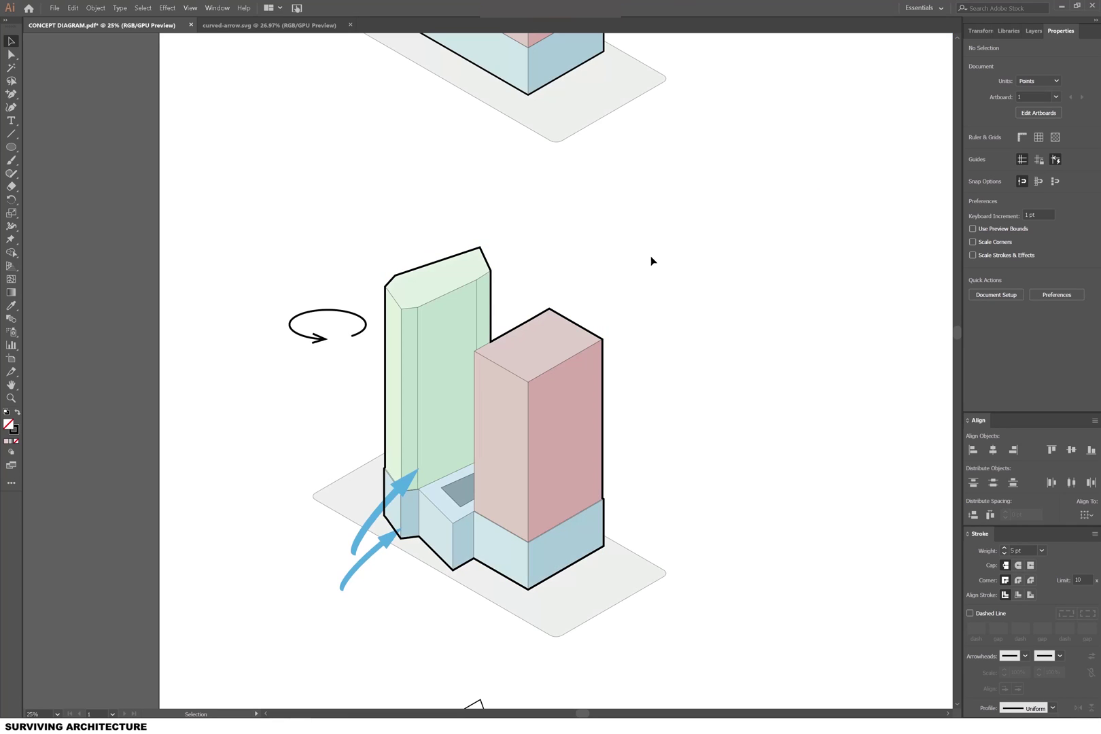
pyautogui.click(384, 527)
pyautogui.rightClick(385, 527)
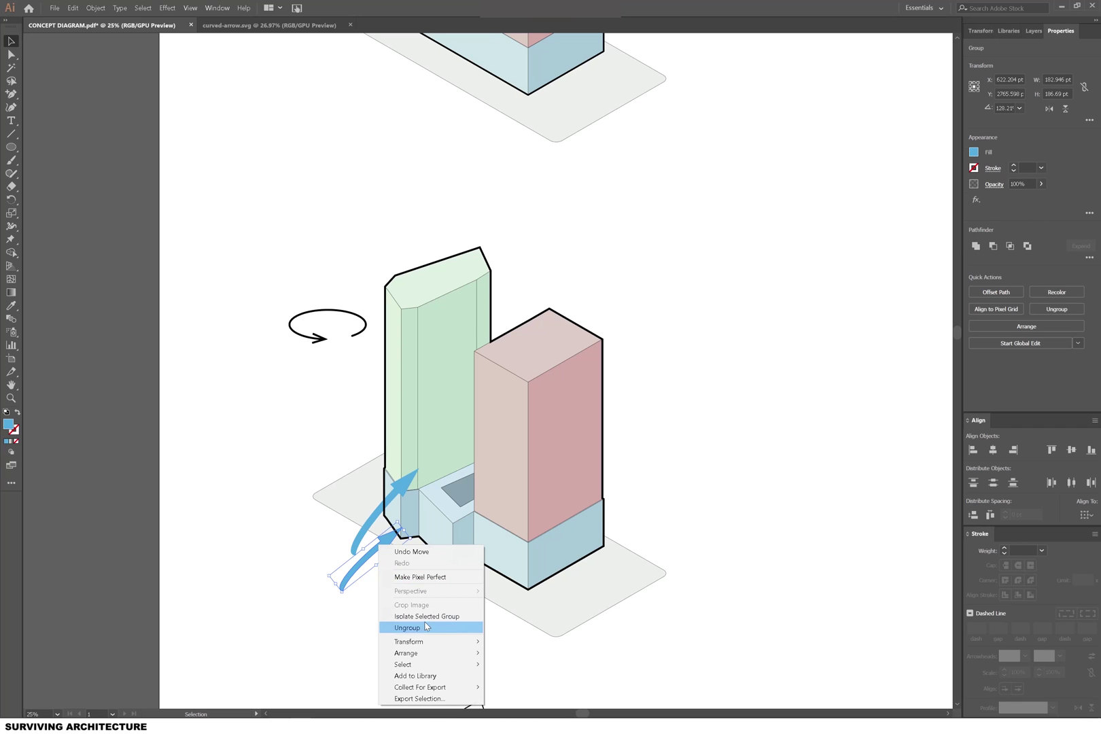
pyautogui.moveTo(430, 653)
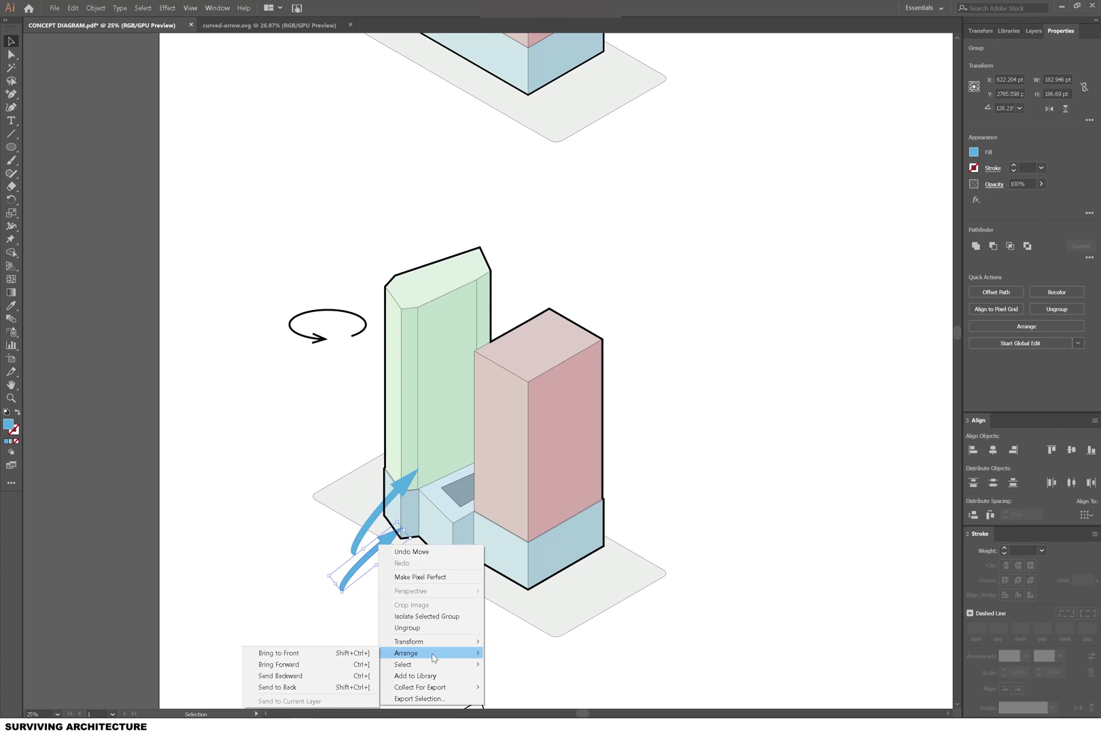
pyautogui.click(292, 655)
# Bring the upper blue wind arrow to the front and deselect.
pyautogui.click(376, 521)
pyautogui.rightClick(375, 519)
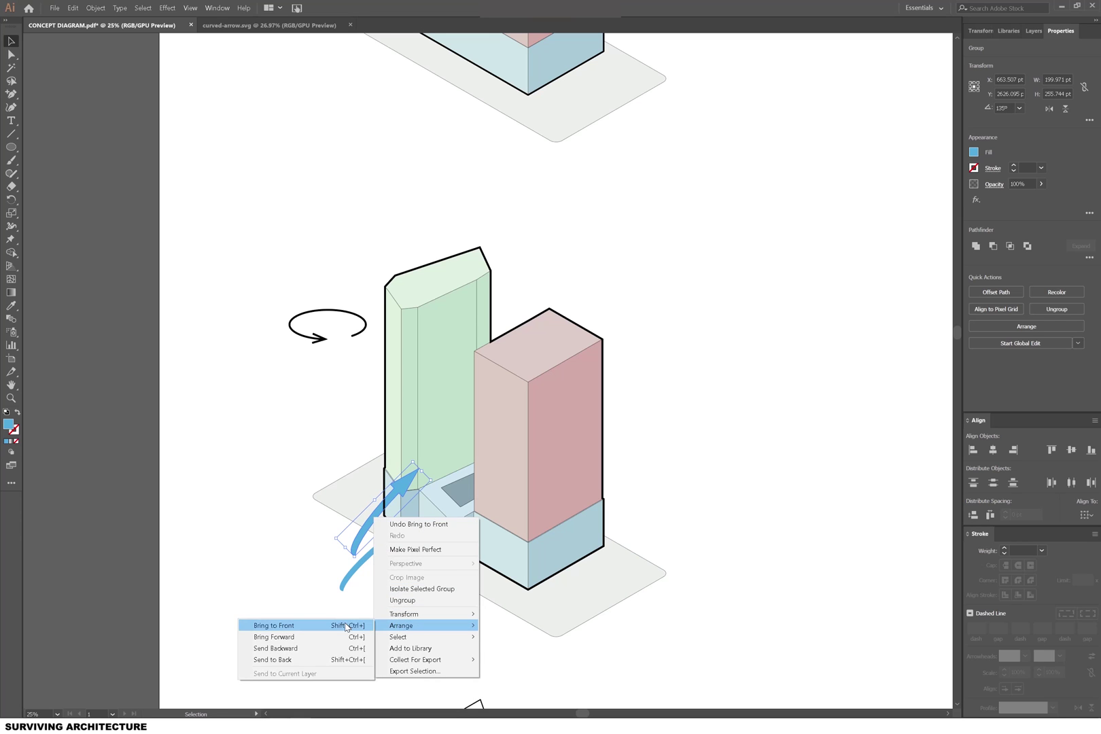
pyautogui.click(271, 623)
pyautogui.click(254, 590)
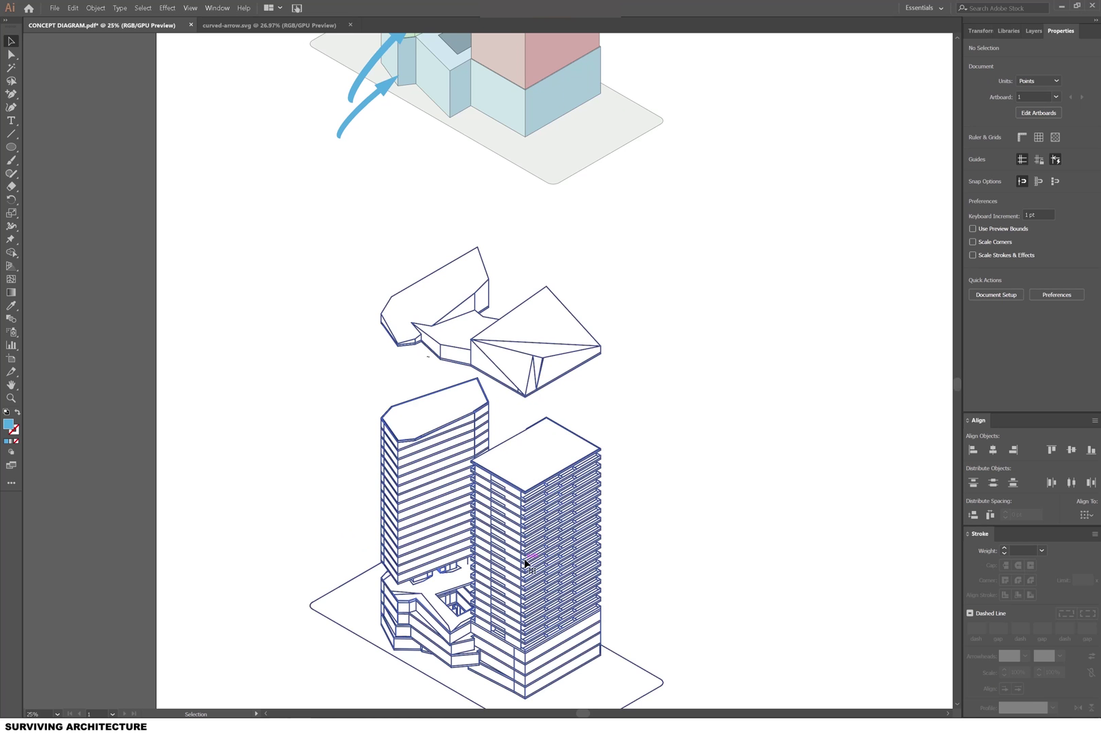
# Draw five vertical lines from the tower tops up to the floating roof pieces.
pyautogui.click(12, 134)
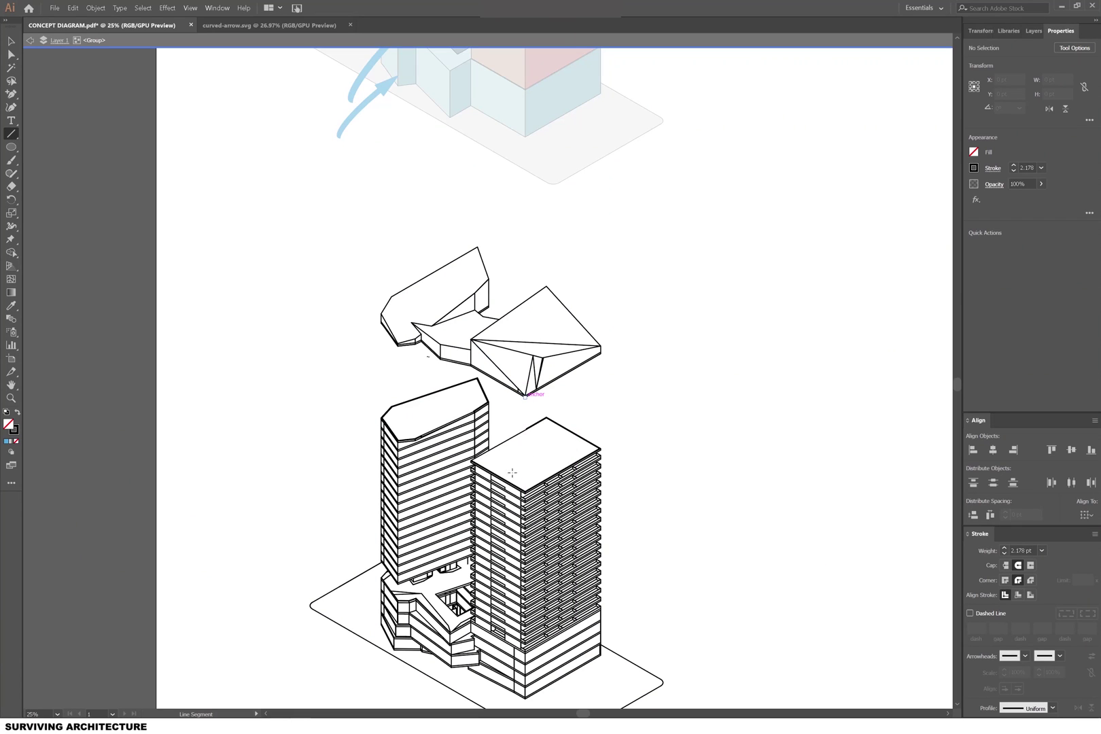
pyautogui.moveTo(525, 491); pyautogui.dragTo(524, 395)
pyautogui.moveTo(600, 447); pyautogui.dragTo(599, 348)
pyautogui.moveTo(472, 464); pyautogui.dragTo(472, 344)
pyautogui.moveTo(381, 421); pyautogui.dragTo(381, 318)
pyautogui.moveTo(474, 421); pyautogui.dragTo(470, 372)
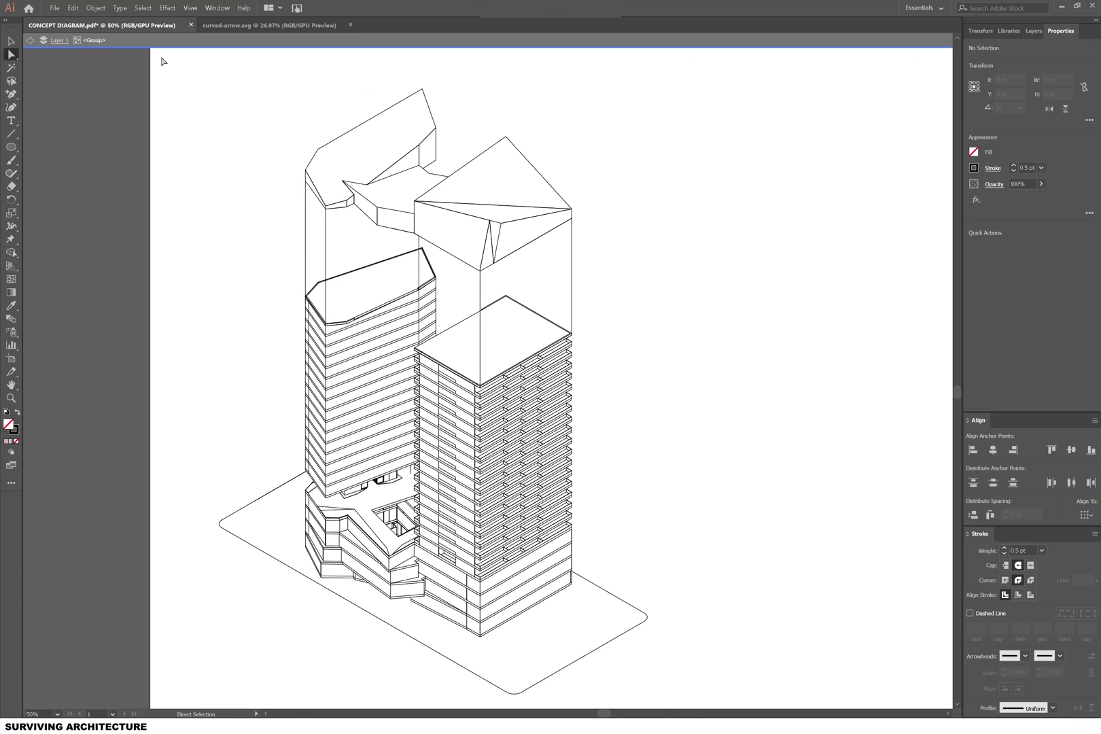
pyautogui.scroll(3, 163, 61)
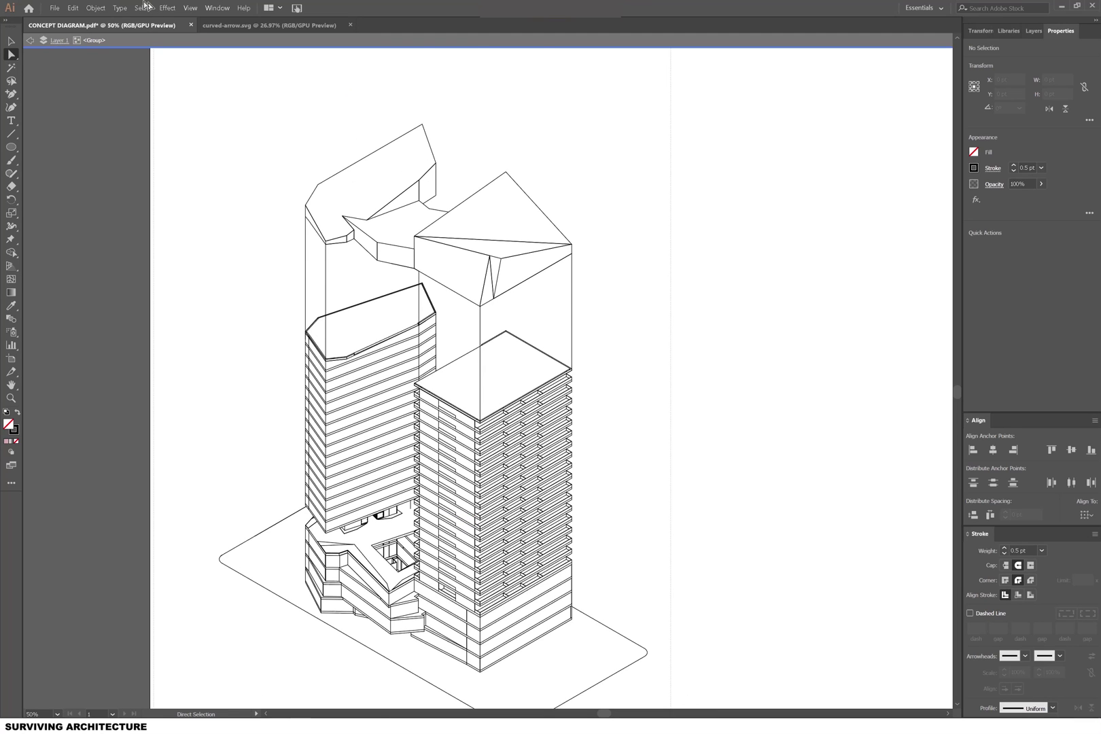
pyautogui.scroll(1, 171, 152)
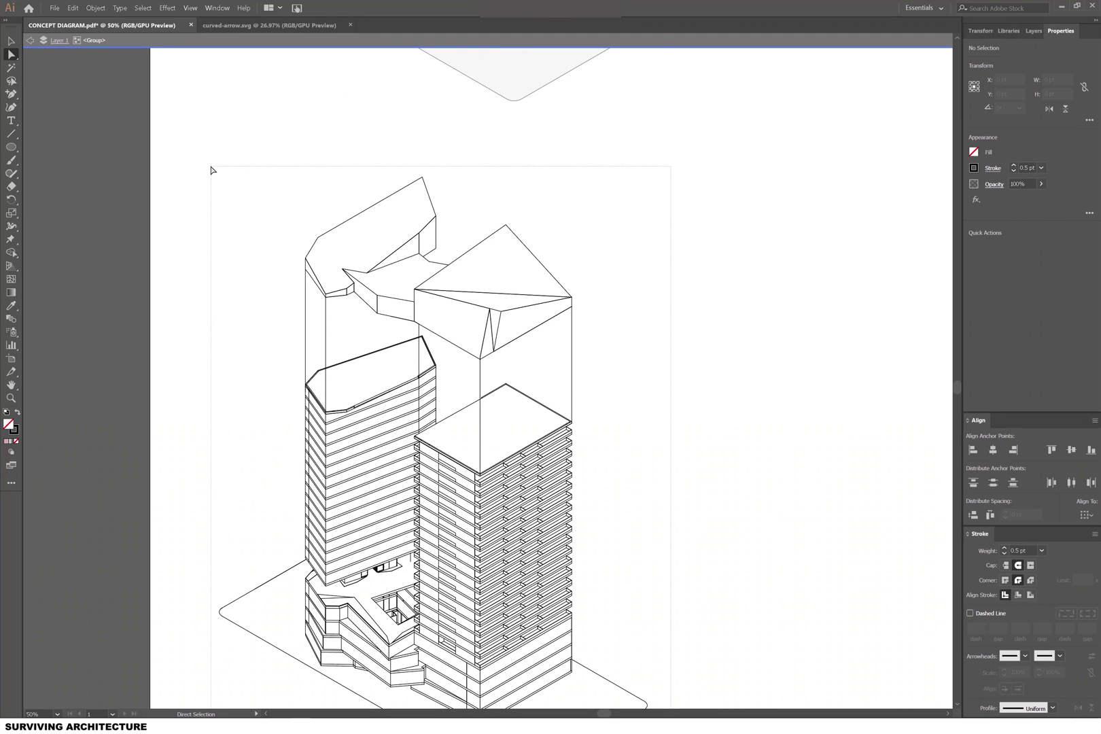
# Eyedrop sage green into the empty site triangle and the zigzag landscape path.
pyautogui.hotkey('ctrl', 'a')
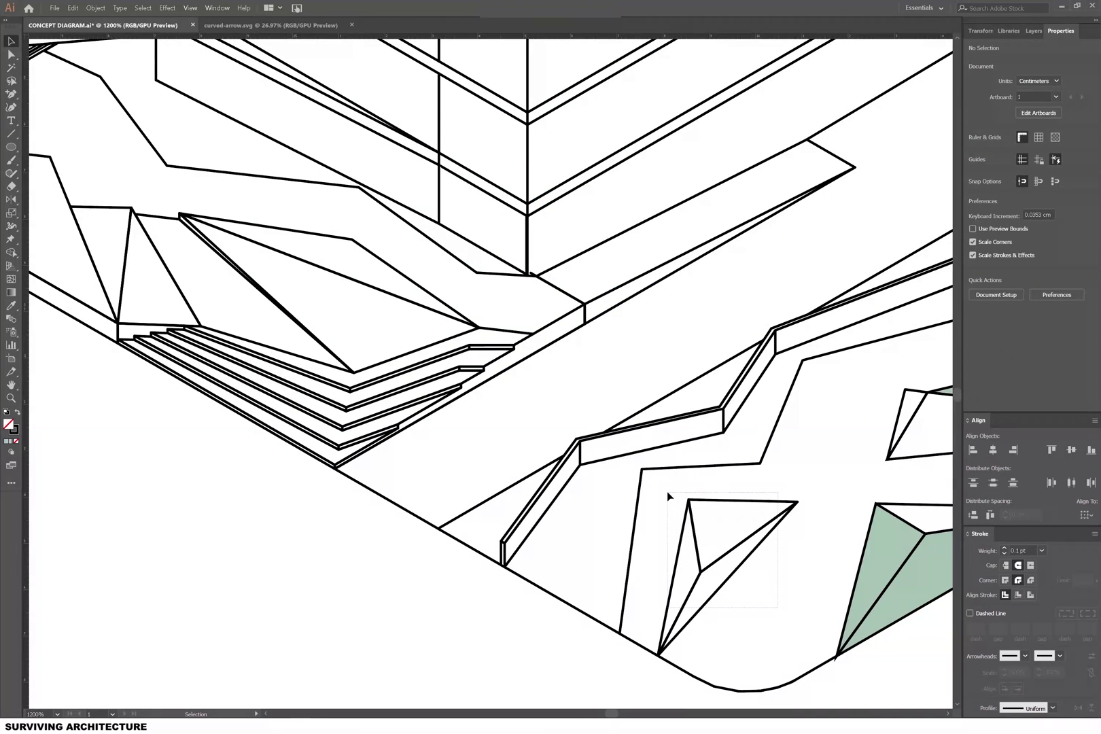
pyautogui.click(679, 500)
pyautogui.press('i')
pyautogui.click(901, 535)
pyautogui.press('v')
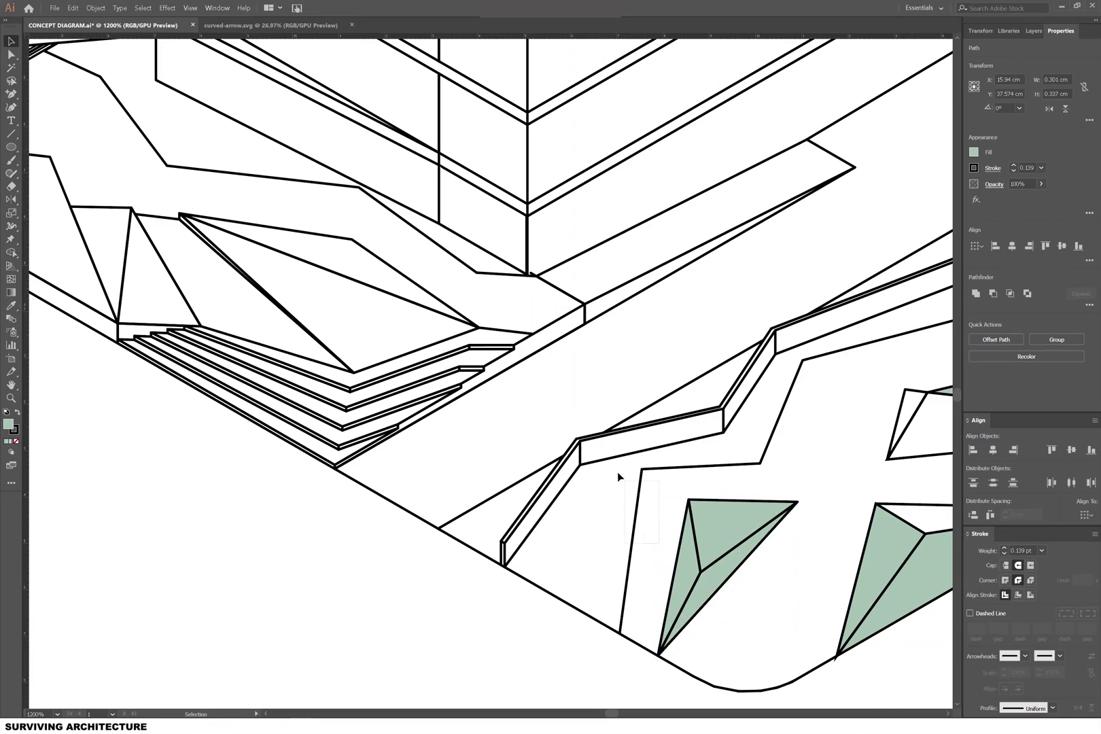
pyautogui.click(612, 464)
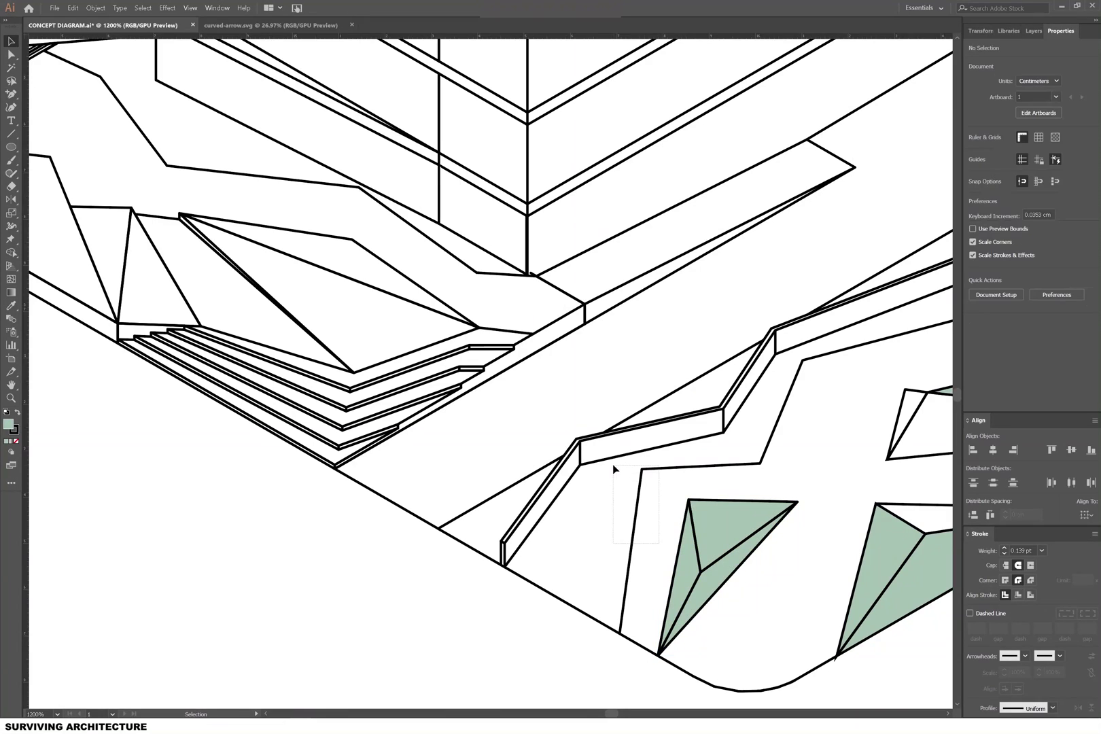
pyautogui.click(718, 504)
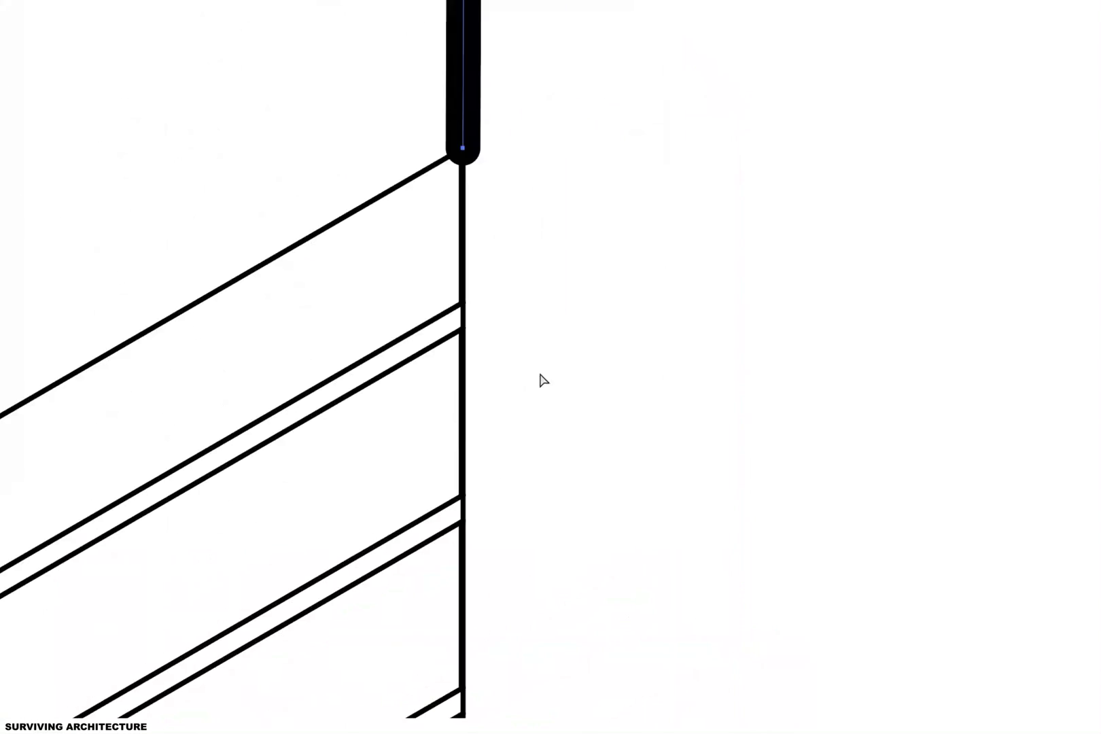
pyautogui.scroll(-5, 544, 380)
pyautogui.scroll(5, 605, 694)
# Finish the bold tower outline and join all its same-stroke-weight segments into one path.
pyautogui.click(528, 617)
pyautogui.scroll(5, 527, 617)
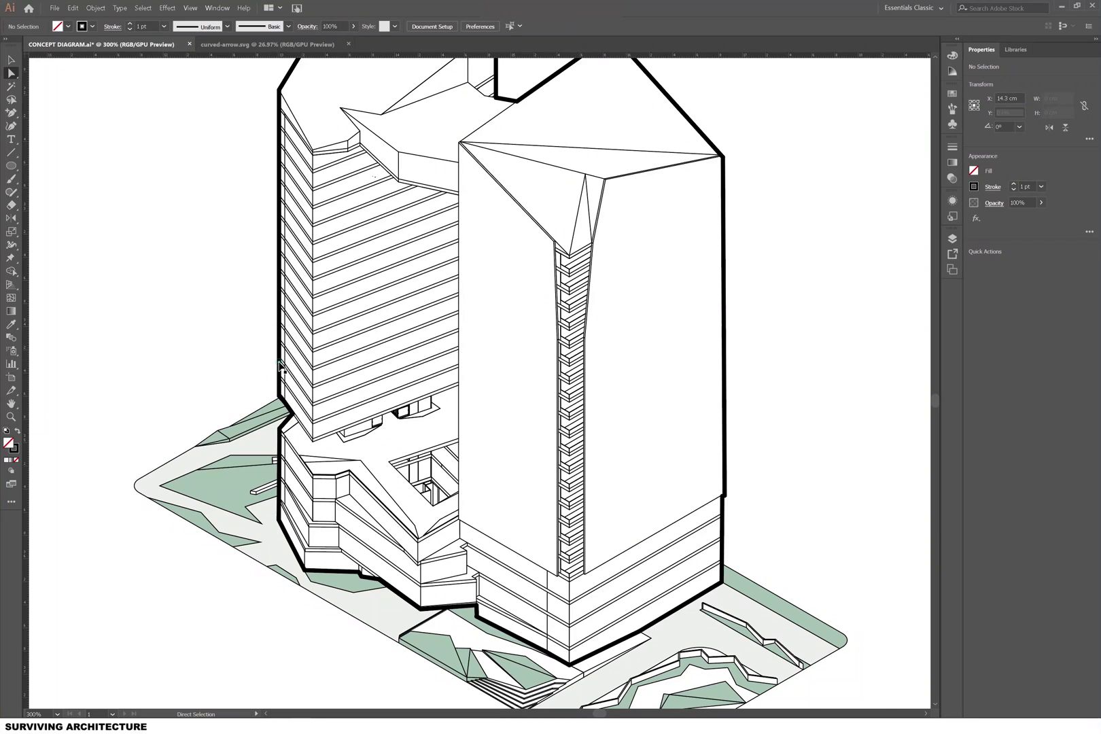
pyautogui.click(279, 365)
pyautogui.click(143, 8)
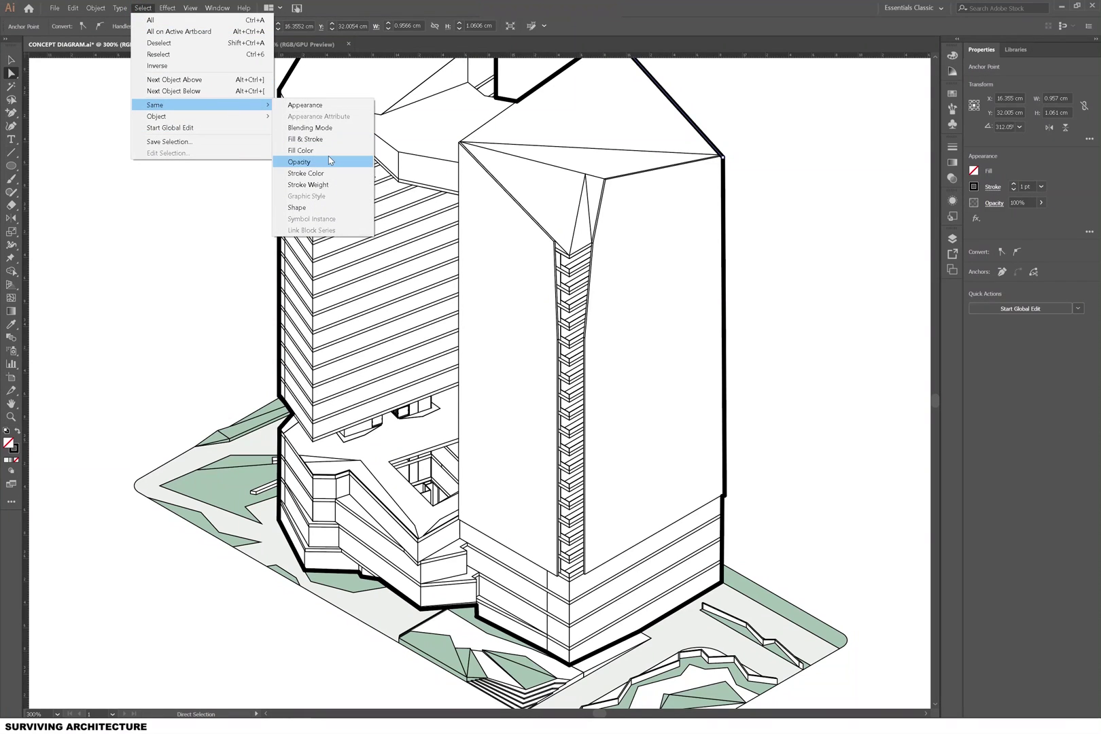
pyautogui.click(317, 184)
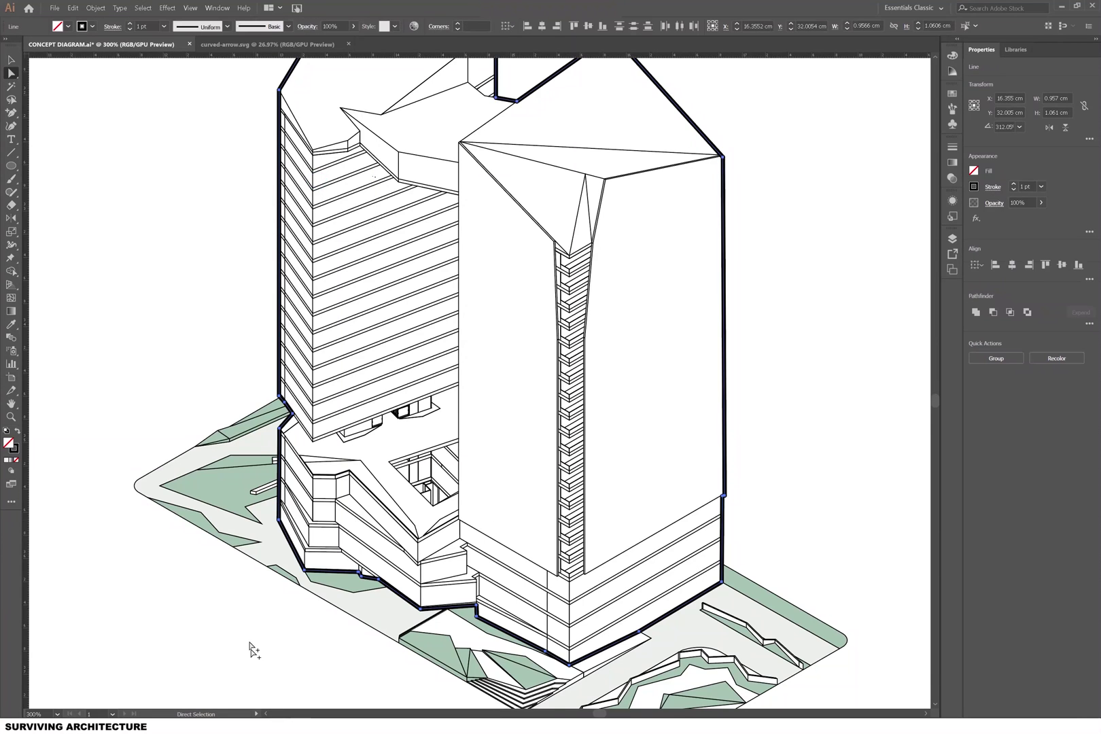
pyautogui.scroll(-1, 256, 648)
pyautogui.scroll(-1, 255, 649)
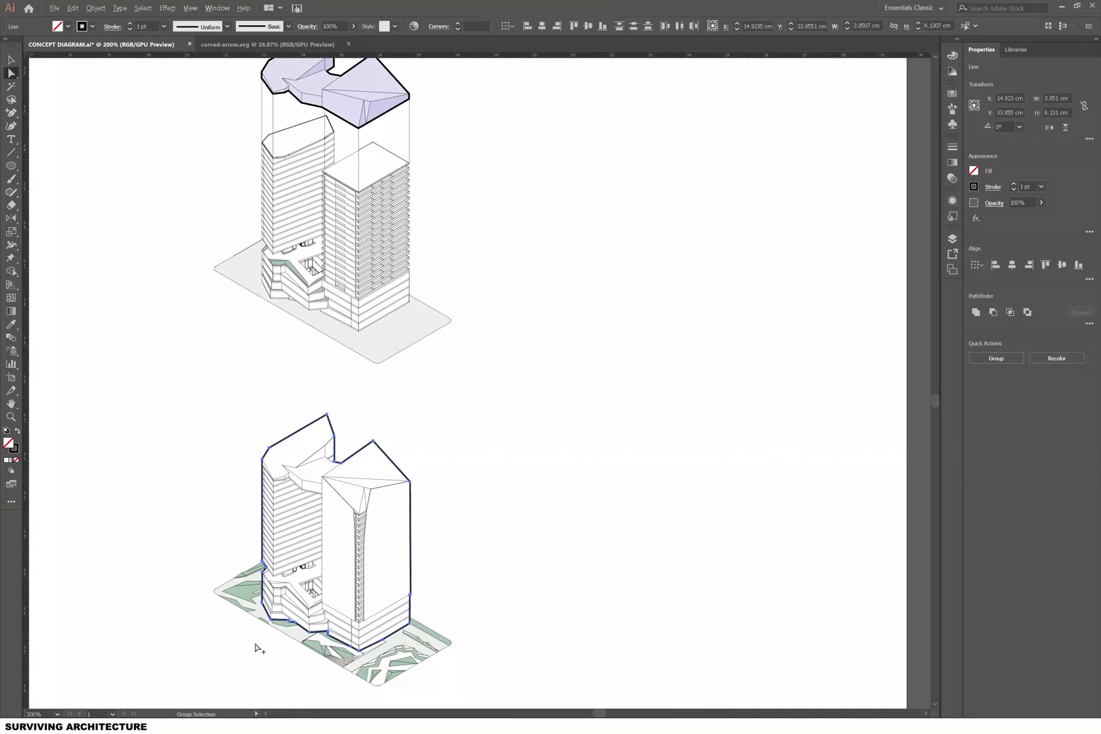
pyautogui.scroll(1, 256, 648)
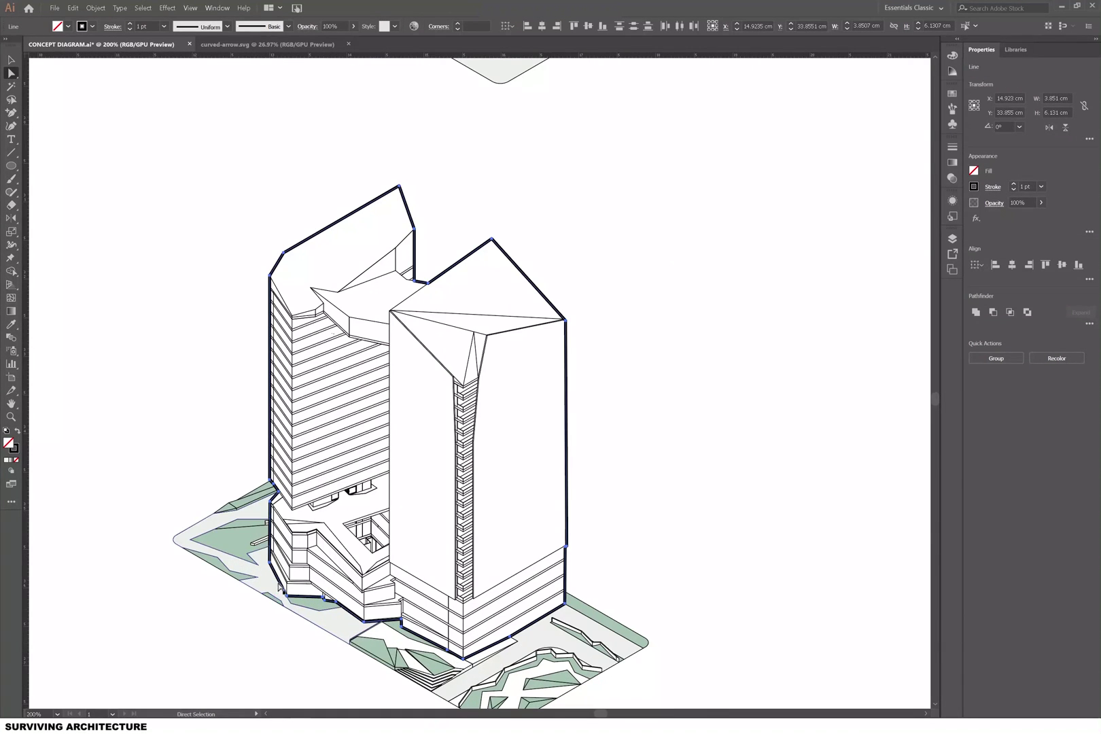
pyautogui.rightClick(281, 575)
pyautogui.click(307, 457)
pyautogui.scroll(1, 265, 587)
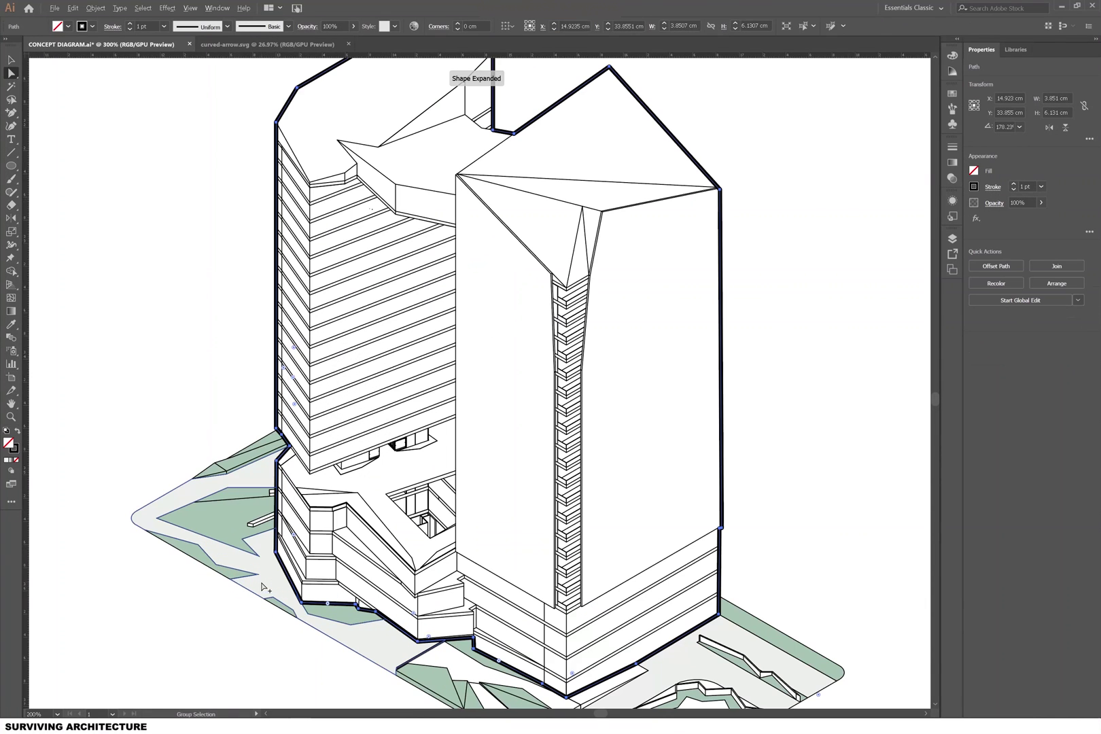
# Fill the tower silhouette with light cyan and set its opacity to 25%.
pyautogui.click(974, 172)
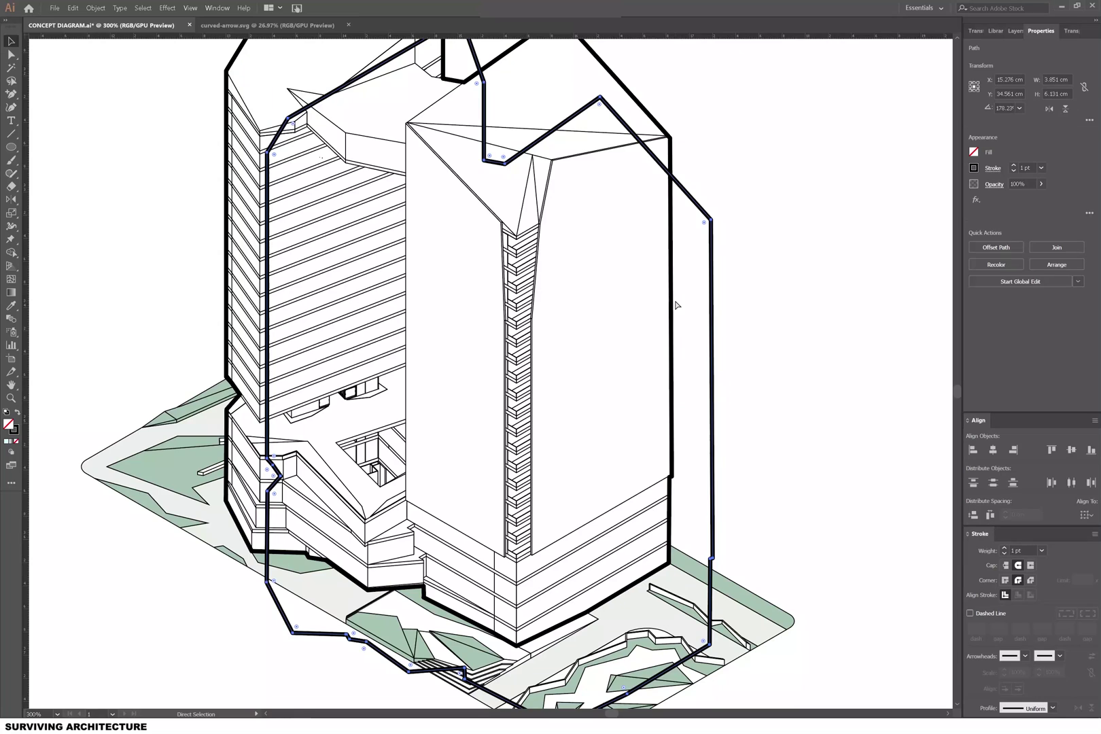
pyautogui.hotkey('ctrl', 'z')
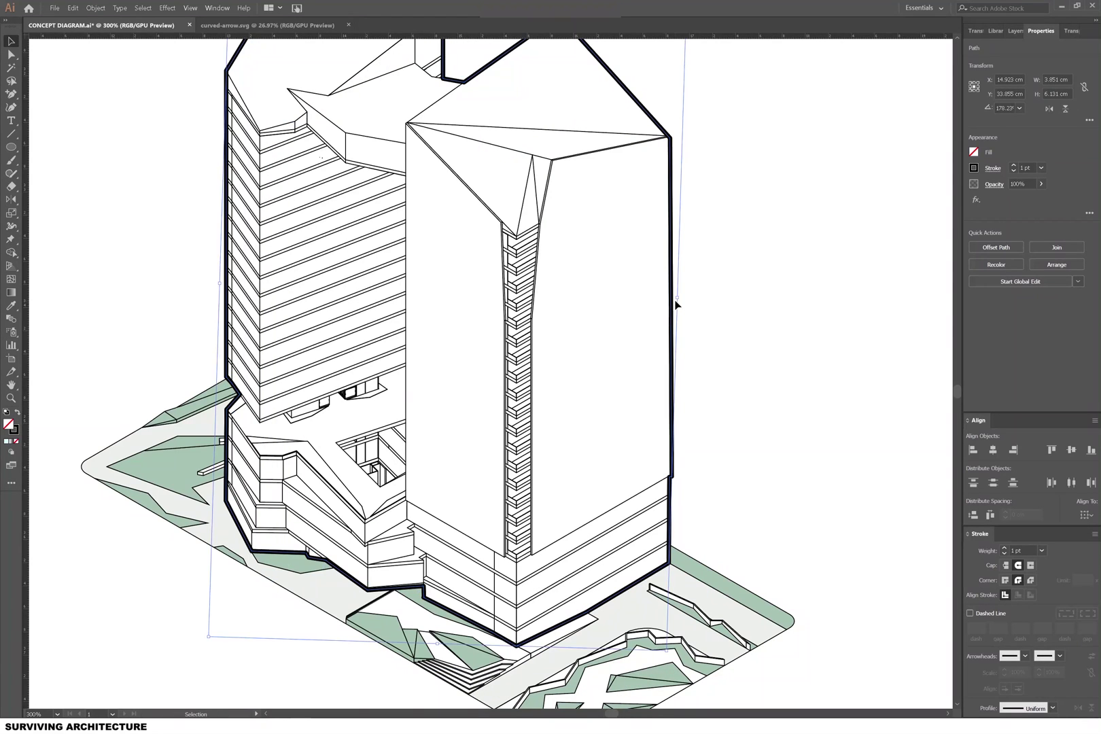
pyautogui.click(972, 153)
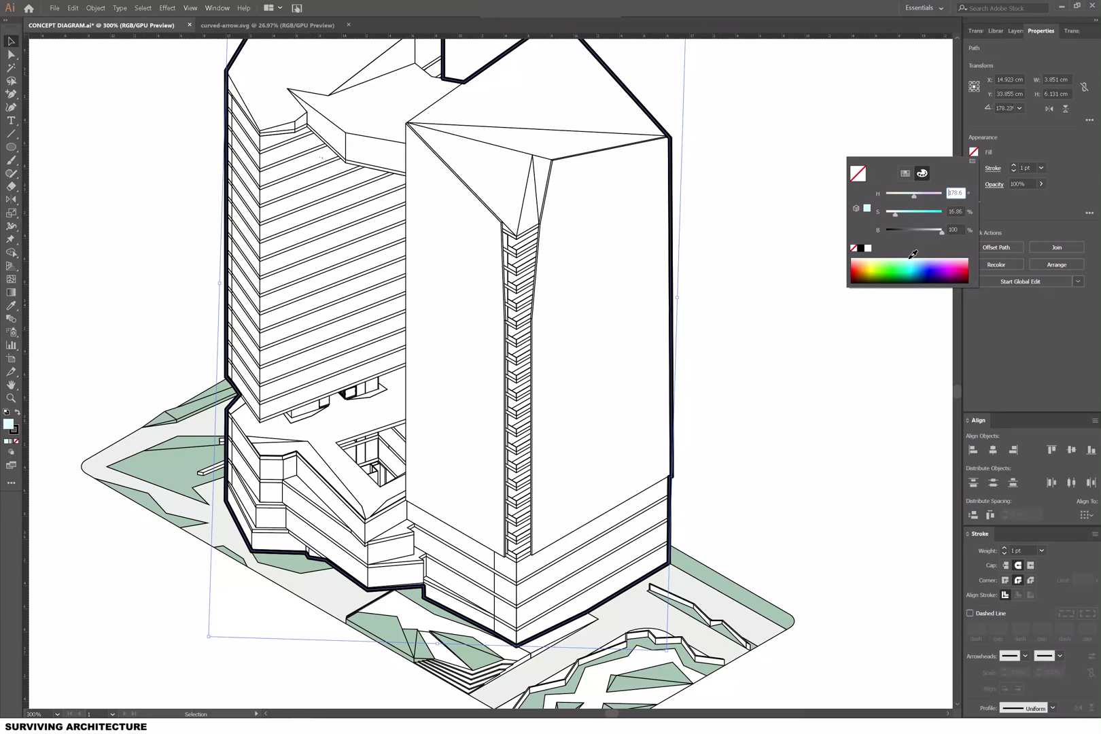
pyautogui.click(912, 258)
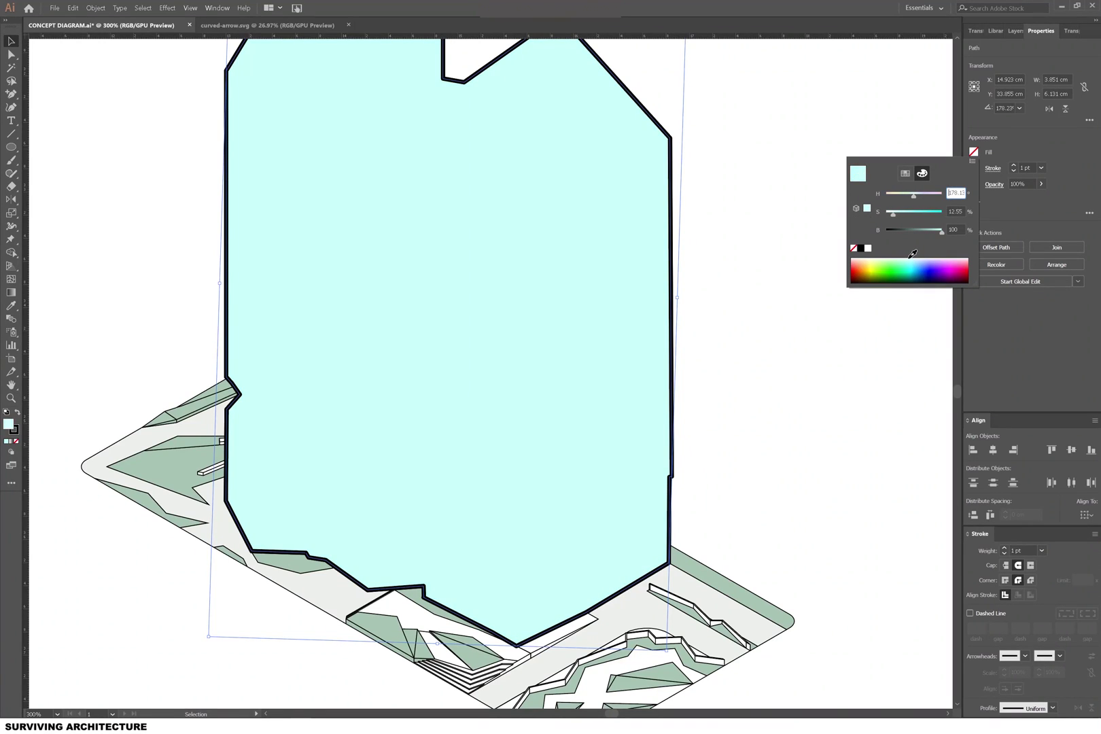
pyautogui.press('Return')
pyautogui.click(1068, 32)
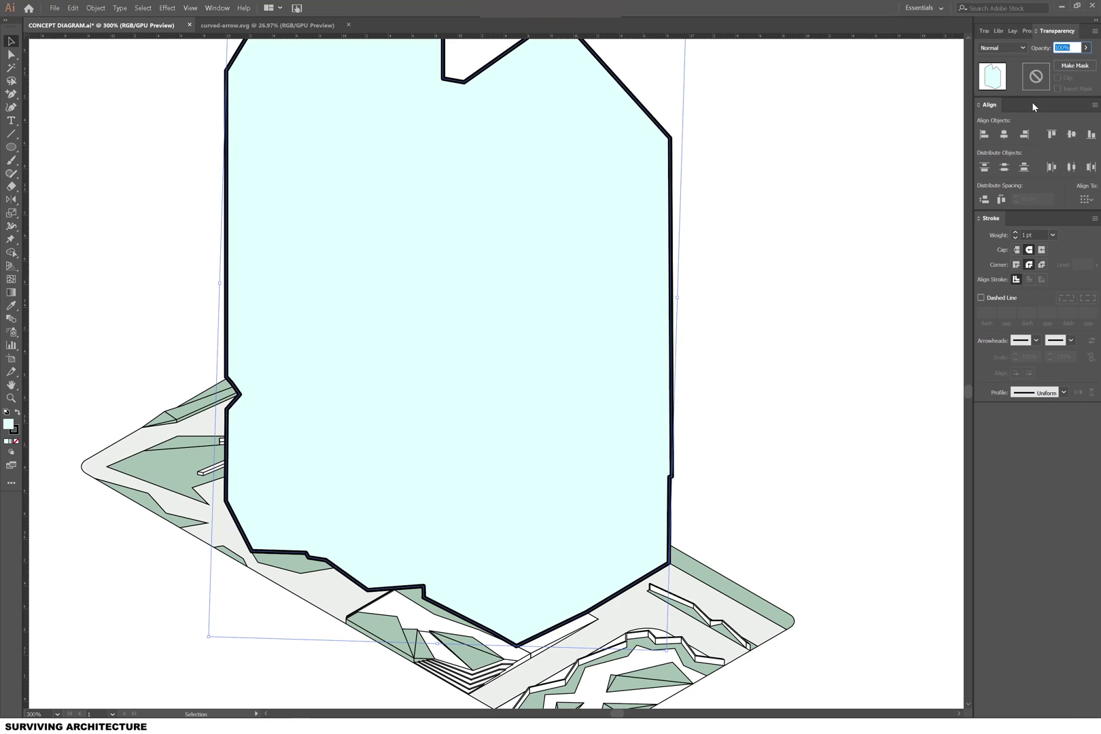
pyautogui.write('50')
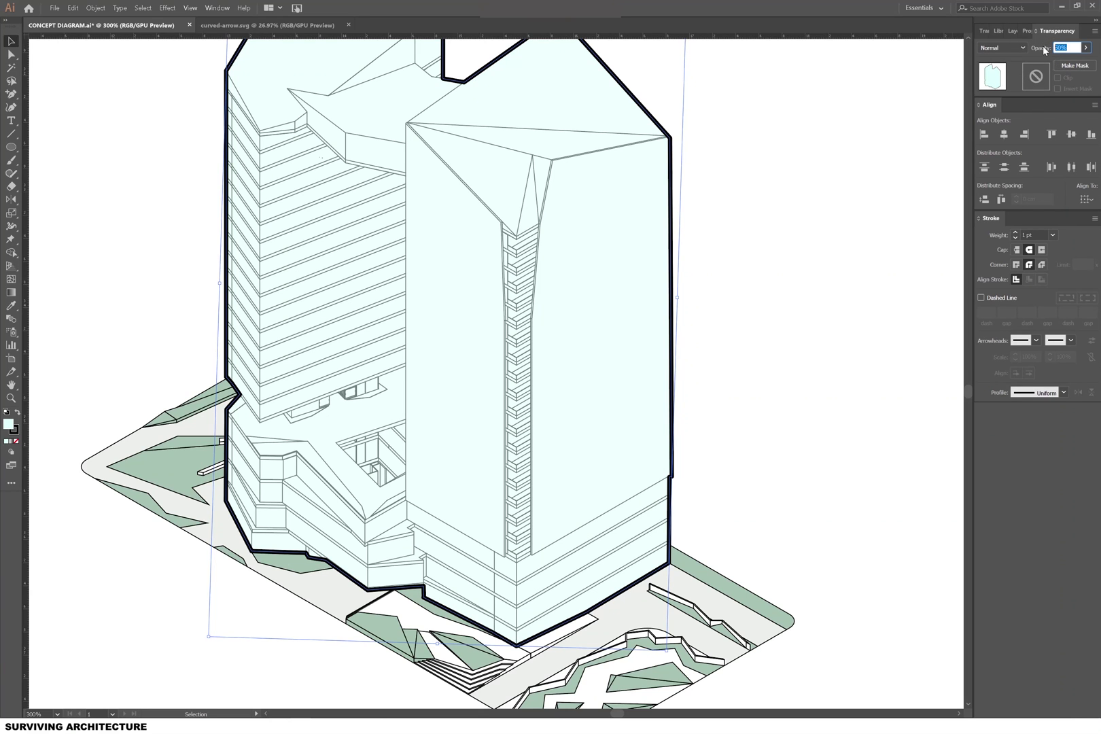
pyautogui.write('25')
pyautogui.press('Return')
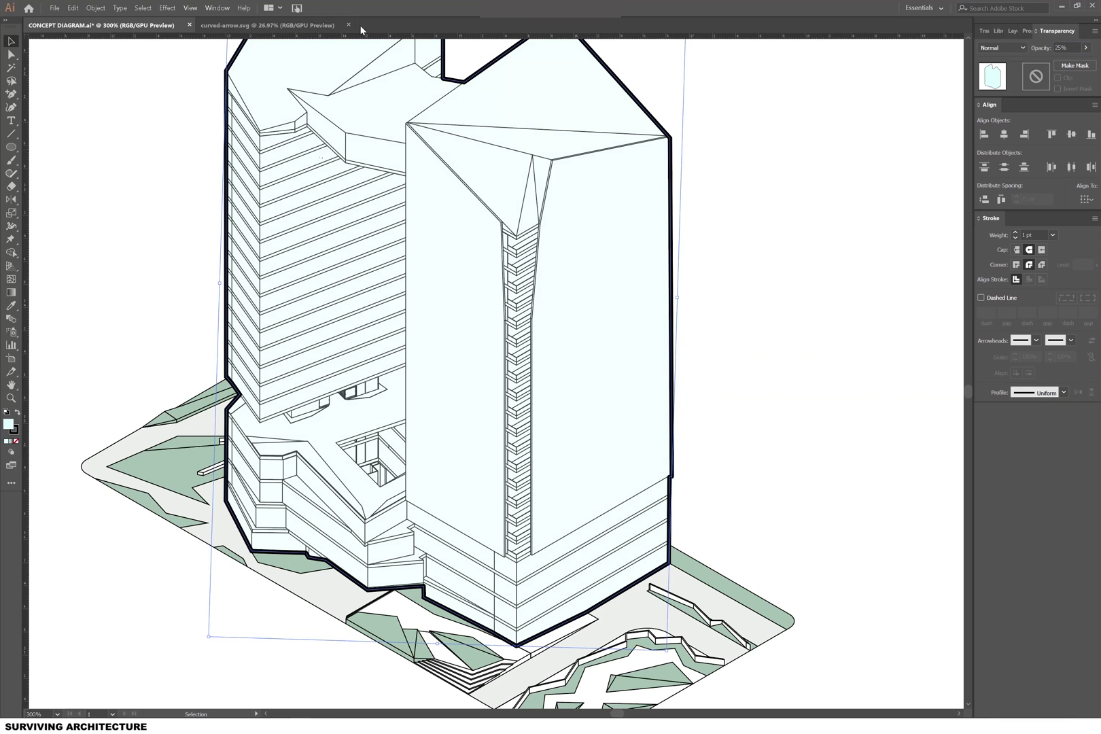